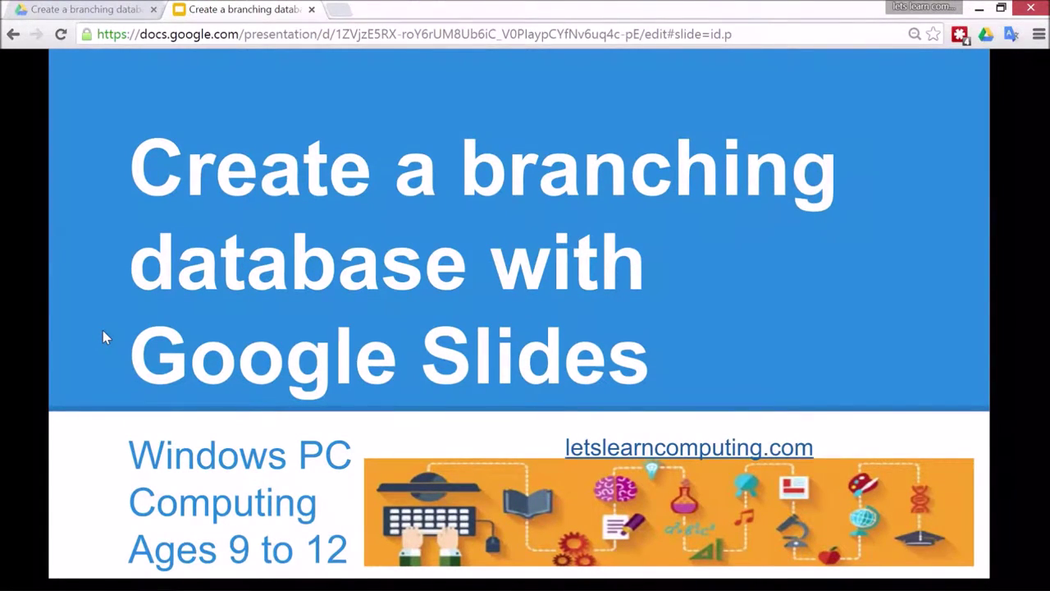
Advance the slideshow past Lesson preparation to the Lesson concepts slide.
{"action": "key", "text": "Right"}
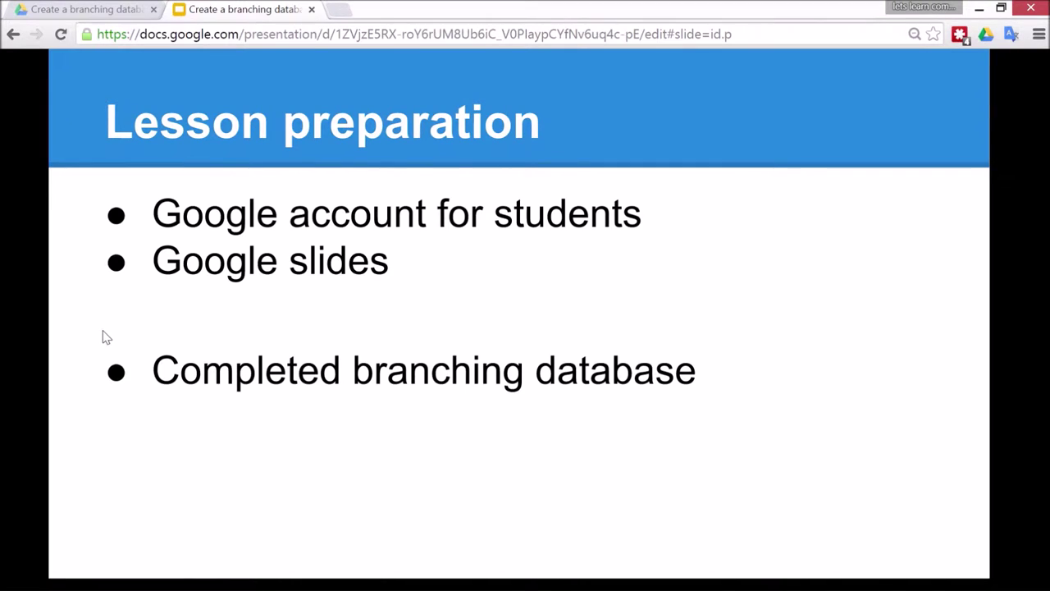
{"action": "key", "text": "Right"}
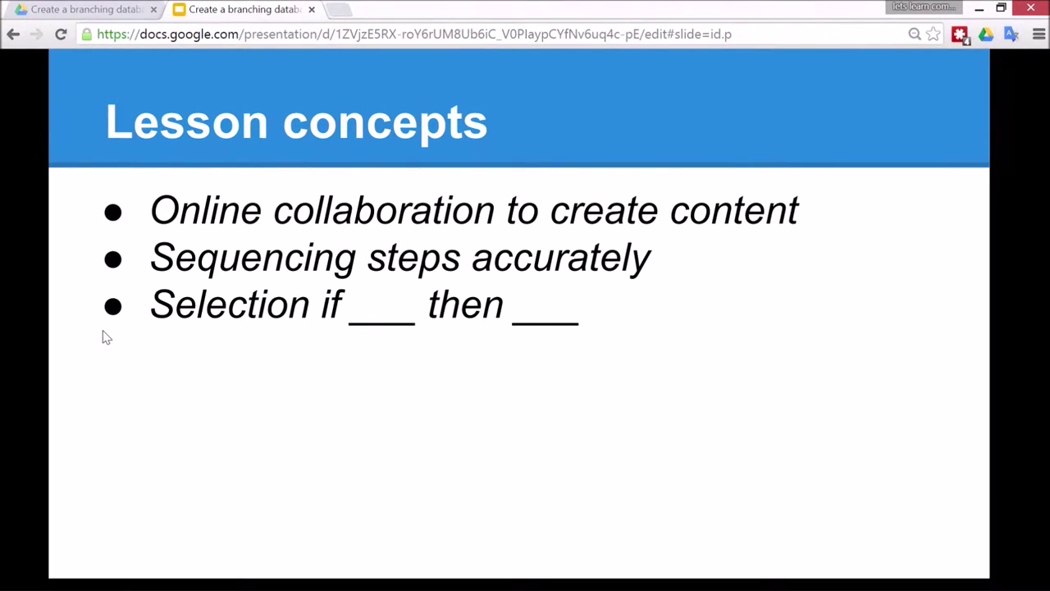
Advance the slideshow one slide to Easy activities.
{"action": "key", "text": "Right"}
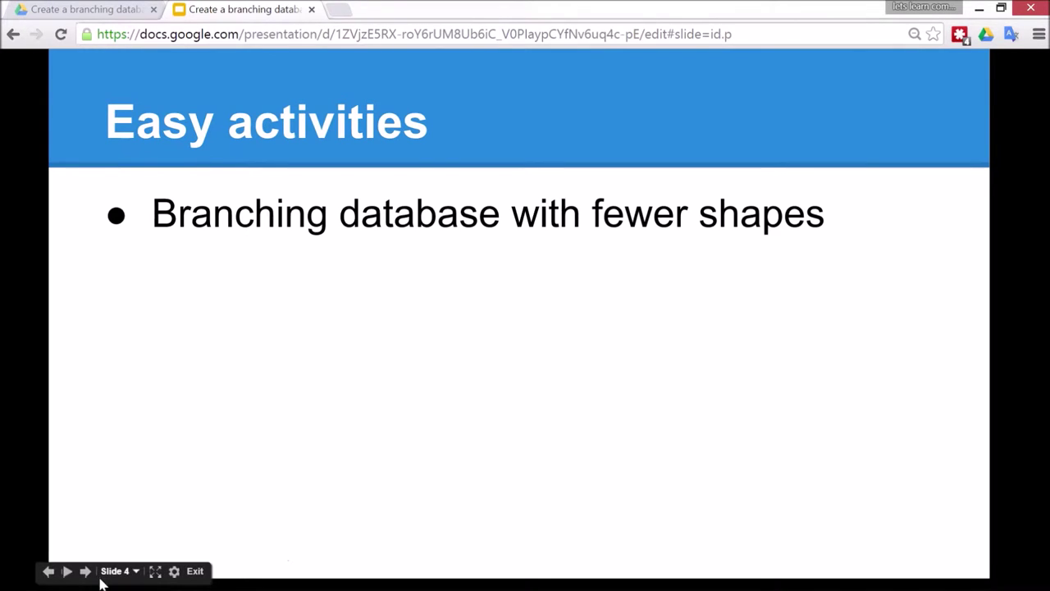
{"action": "mouse_move", "coordinate": [162, 579]}
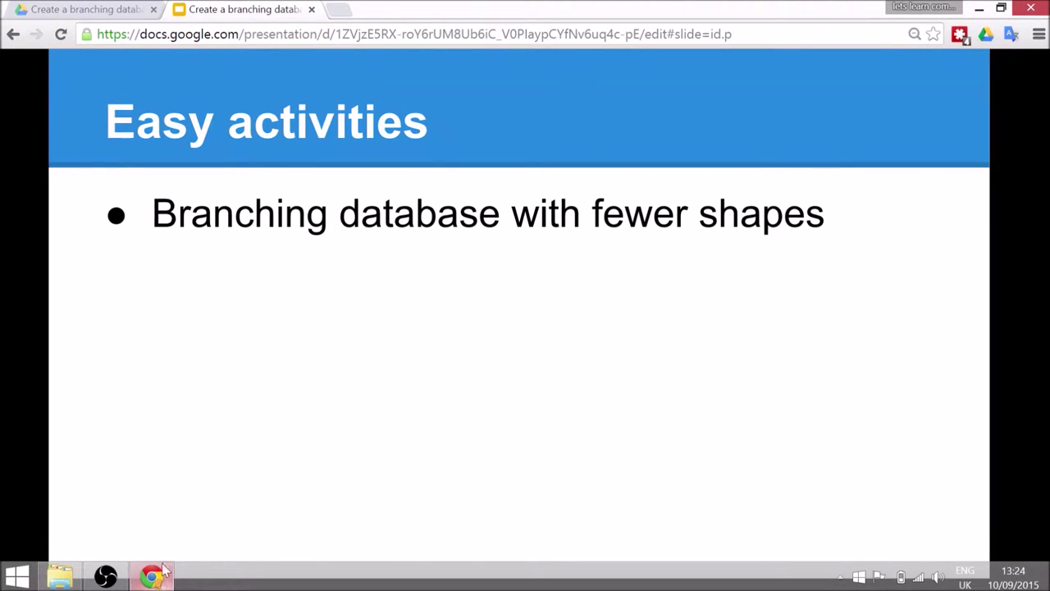
Create a new Google Slides presentation from Drive and name it 'Shape sorting'.
{"action": "left_click", "coordinate": [80, 8]}
{"action": "left_click", "coordinate": [69, 176]}
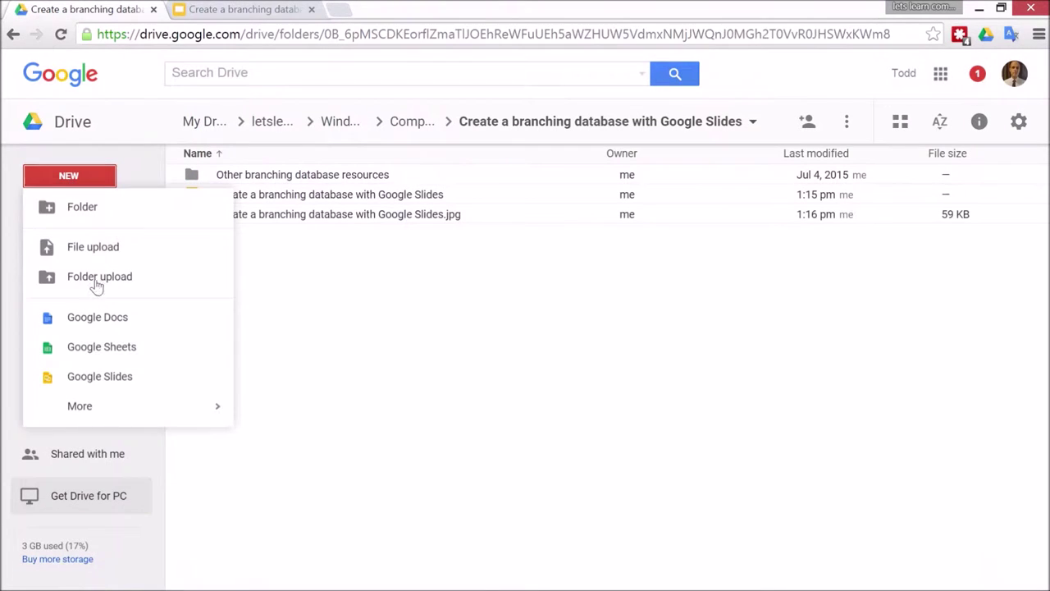
{"action": "left_click", "coordinate": [130, 379]}
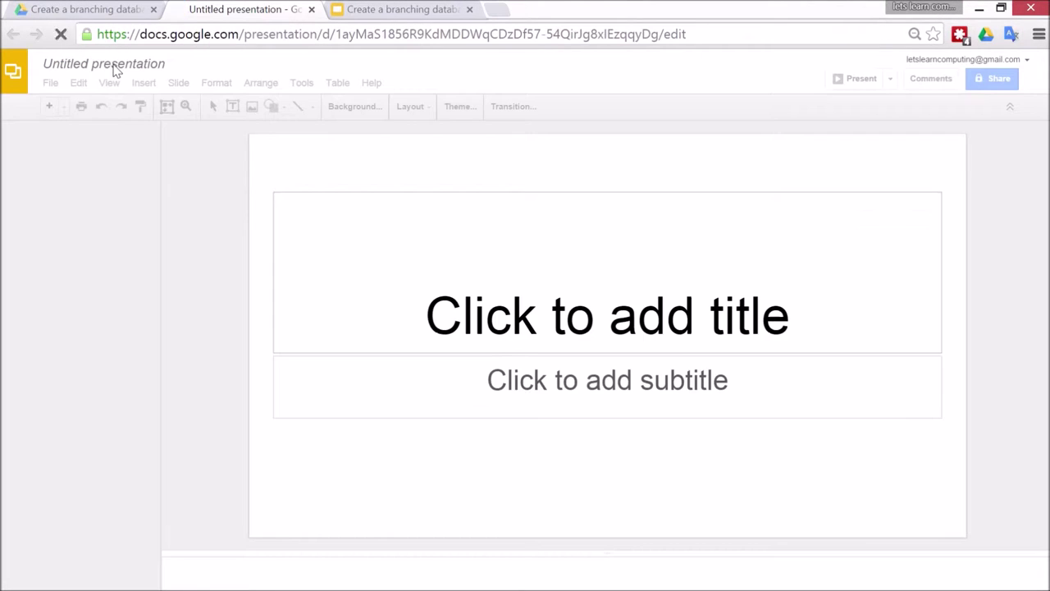
{"action": "left_click", "coordinate": [115, 65]}
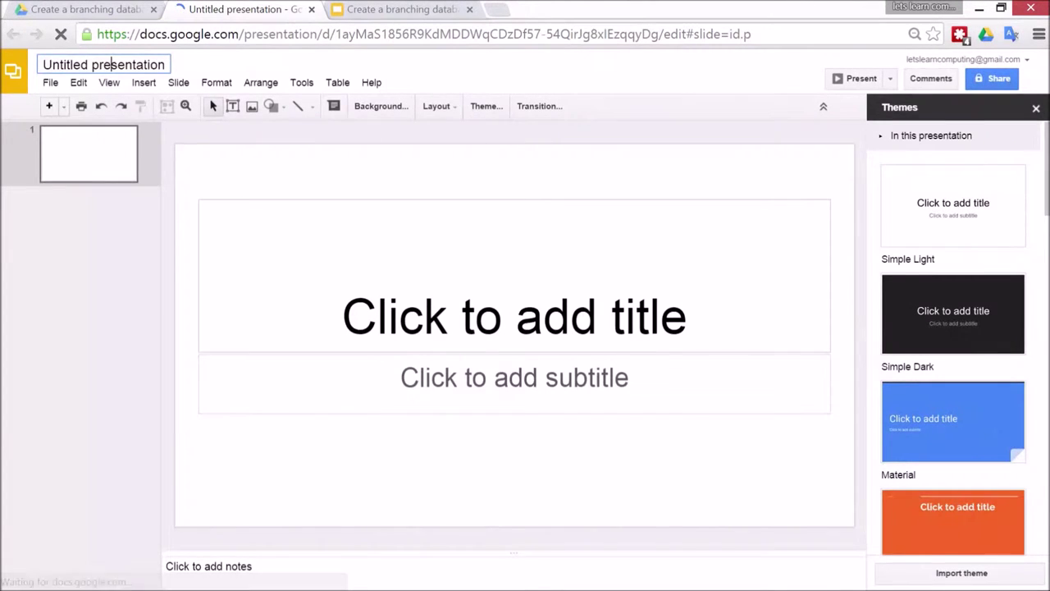
{"action": "key", "text": "ctrl+a"}
{"action": "key", "text": "BackSpace"}
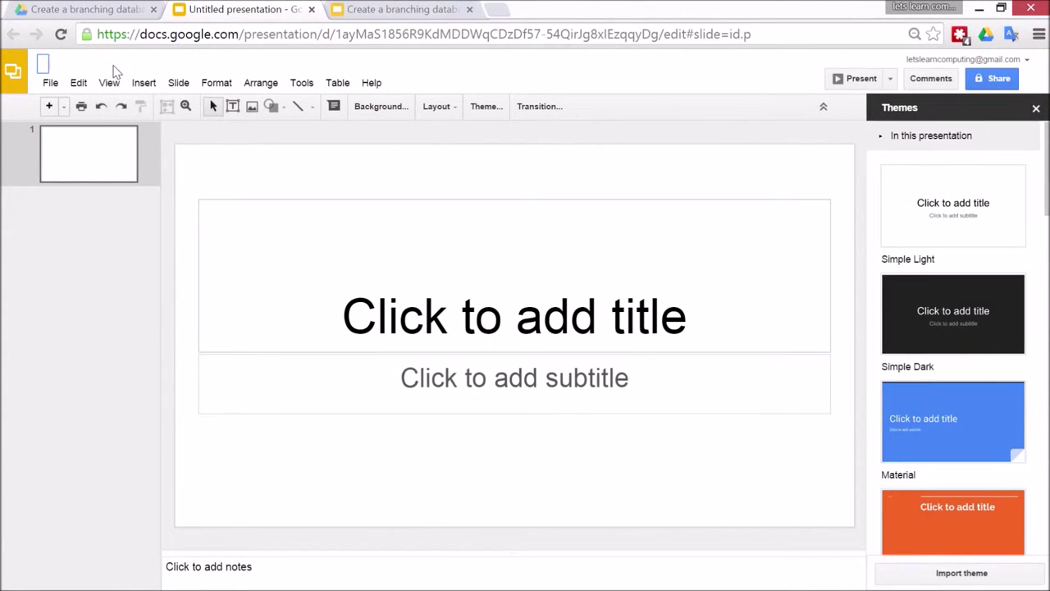
{"action": "type", "text": "Shape sorting"}
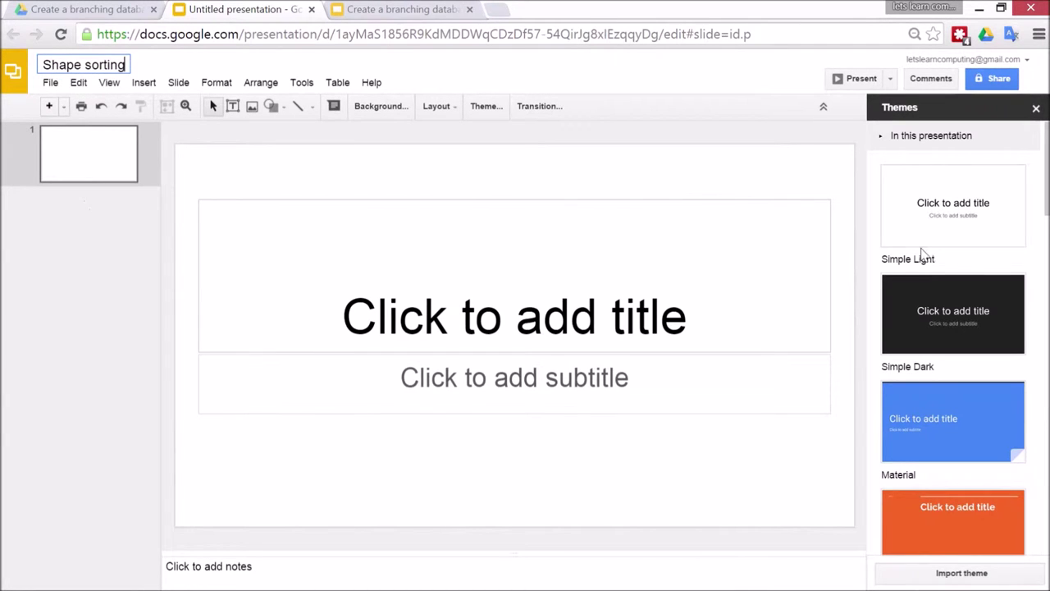
Apply the Simple Light theme to the presentation.
{"action": "scroll", "coordinate": [960, 402], "scroll_direction": "down", "scroll_amount": 4}
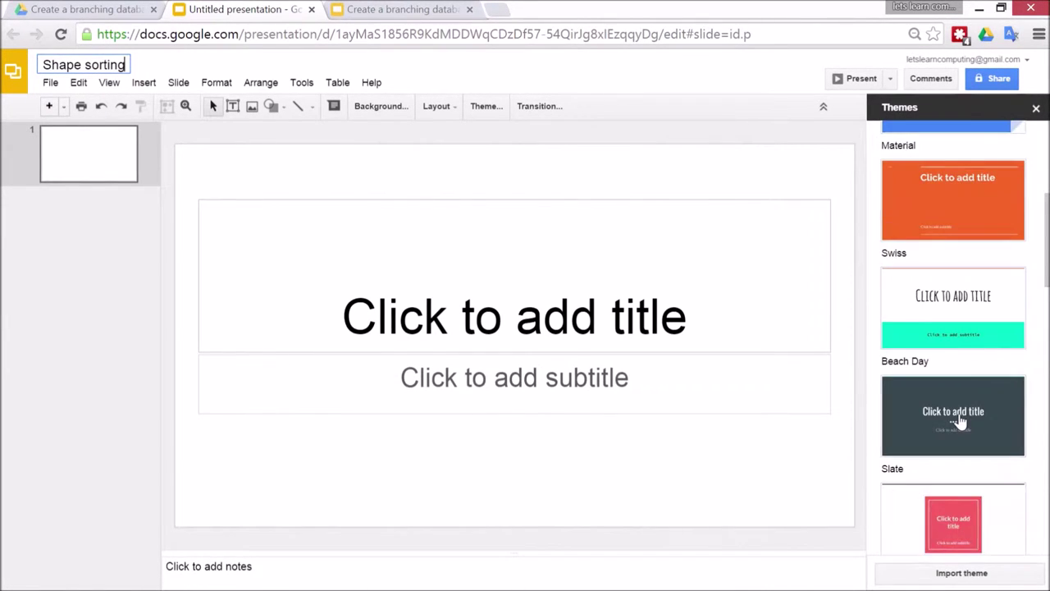
{"action": "scroll", "coordinate": [960, 419], "scroll_direction": "up", "scroll_amount": 4}
{"action": "scroll", "coordinate": [960, 418], "scroll_direction": "down", "scroll_amount": 15}
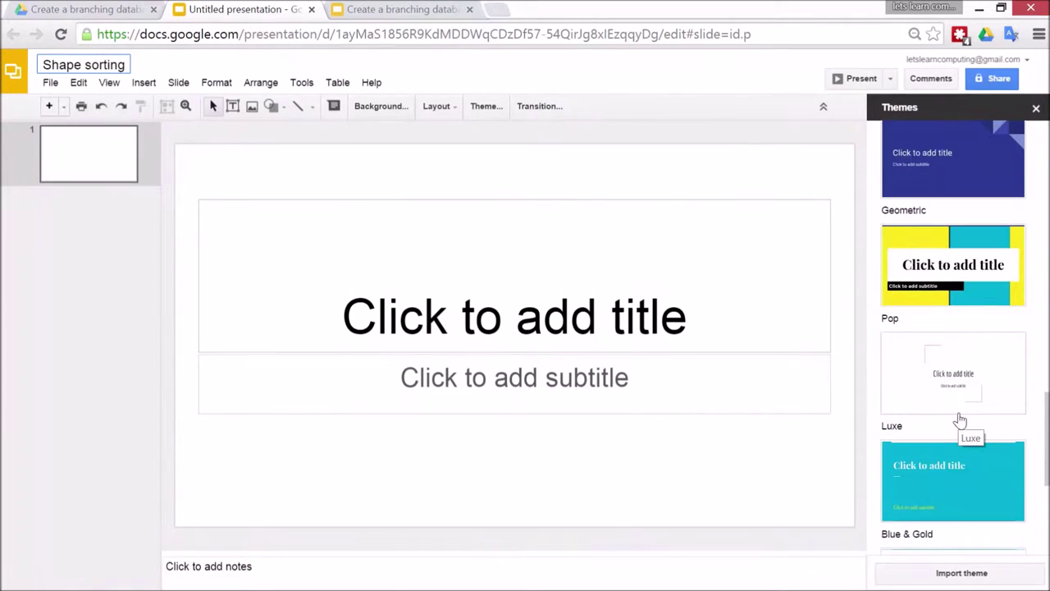
{"action": "scroll", "coordinate": [956, 421], "scroll_direction": "down", "scroll_amount": 10}
{"action": "scroll", "coordinate": [956, 422], "scroll_direction": "up", "scroll_amount": 20}
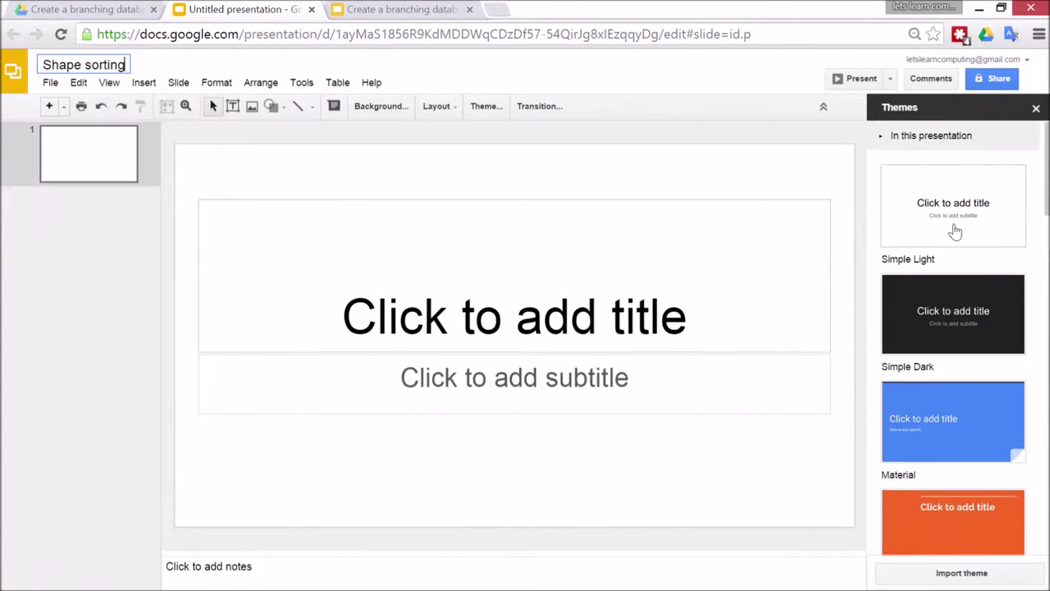
{"action": "left_click", "coordinate": [956, 220]}
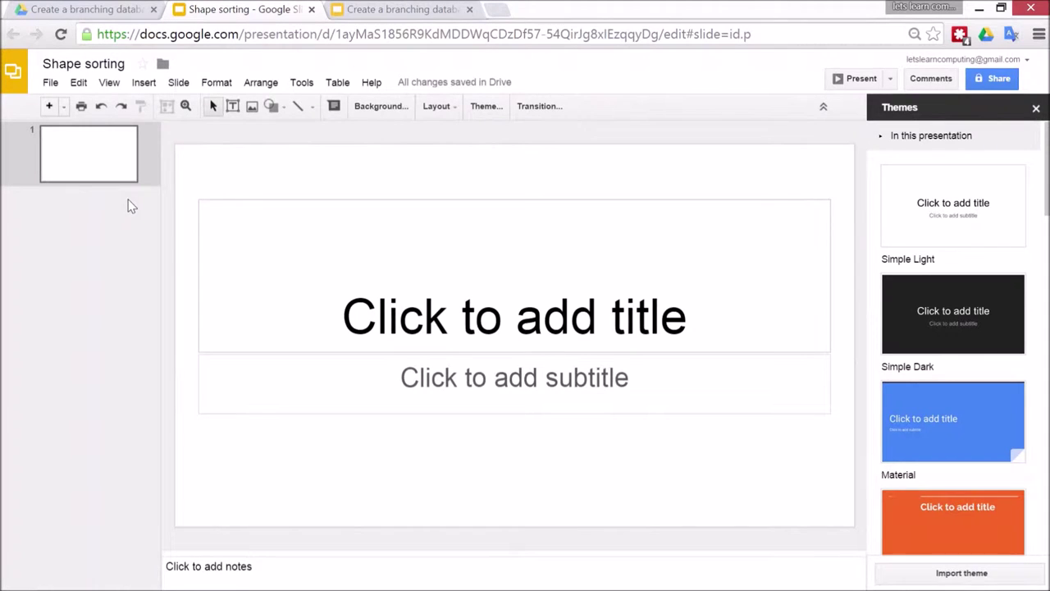
{"action": "left_click", "coordinate": [51, 83]}
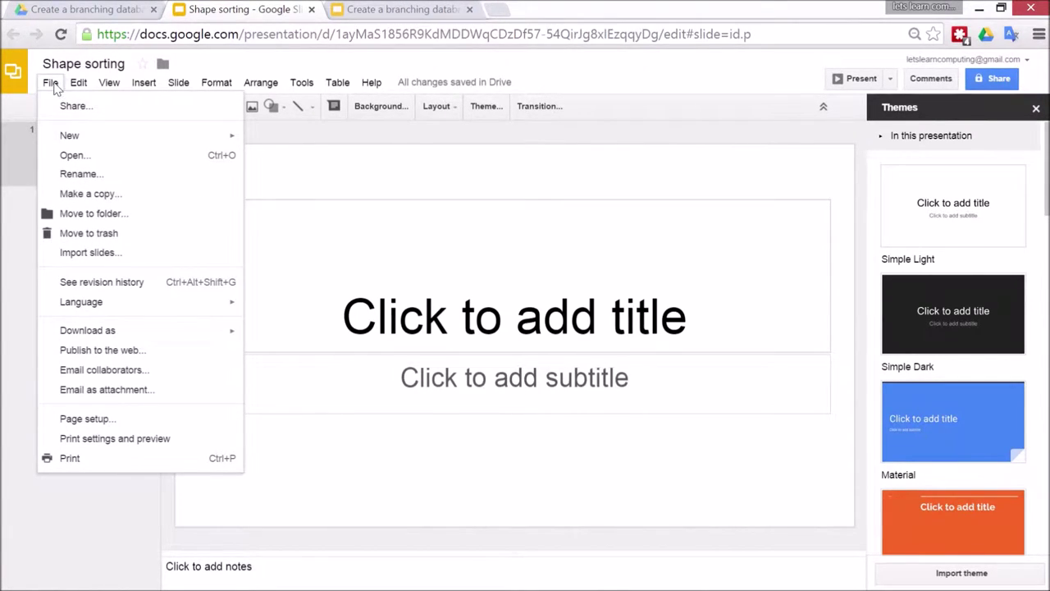
{"action": "mouse_move", "coordinate": [73, 90]}
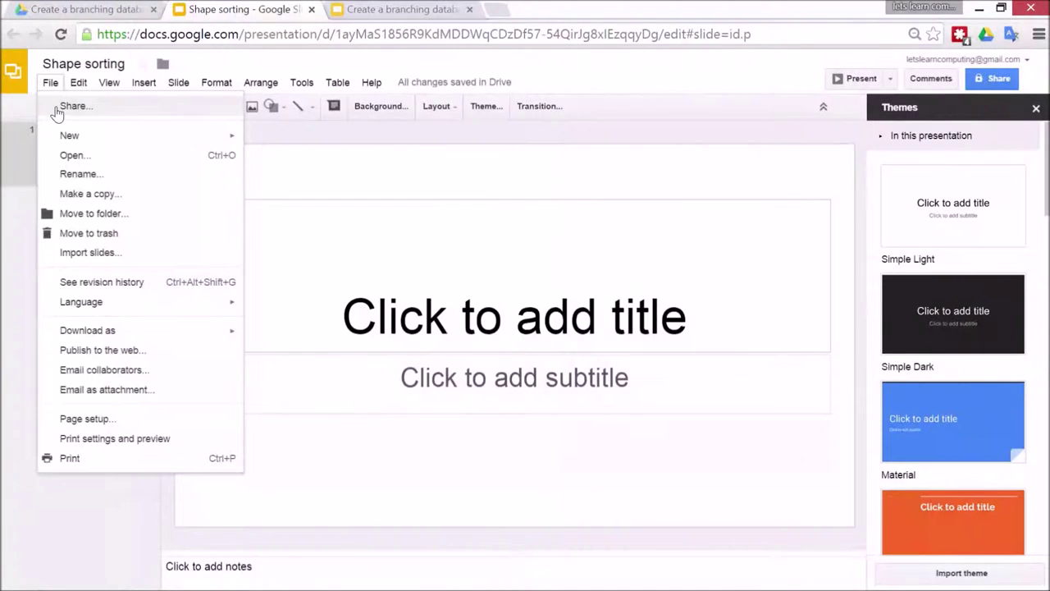
{"action": "left_click", "coordinate": [57, 113]}
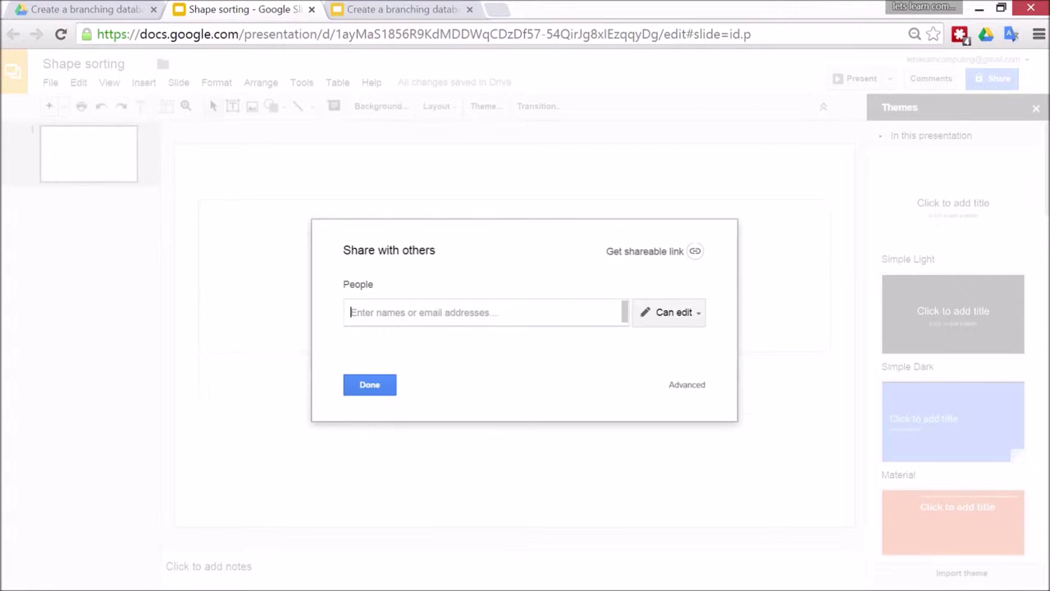
{"action": "left_click", "coordinate": [189, 171]}
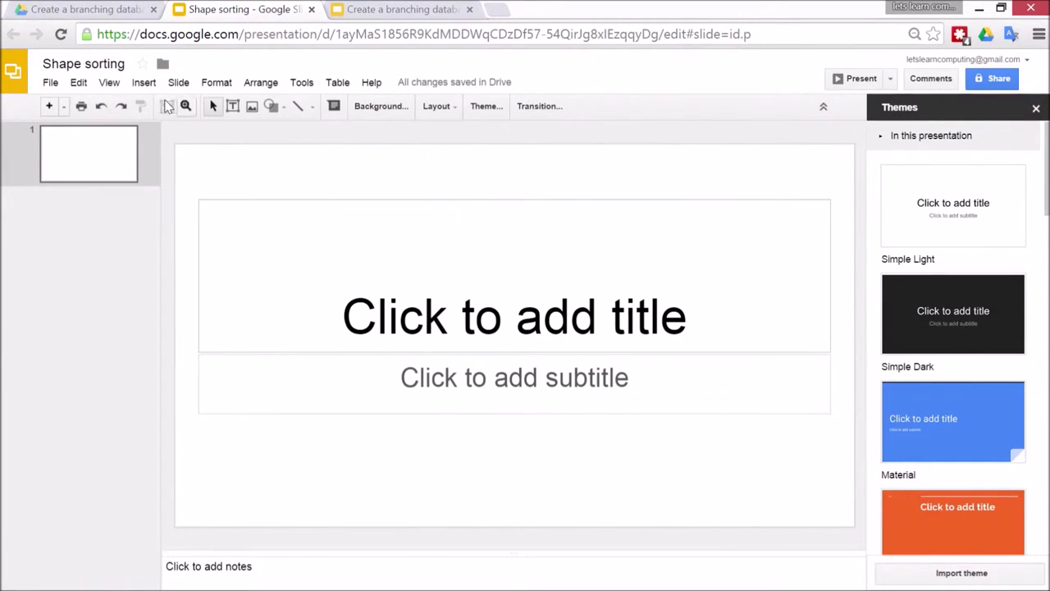
Insert word art reading 'Can you sort these shapes?' and move it to the slide top.
{"action": "left_click", "coordinate": [144, 83]}
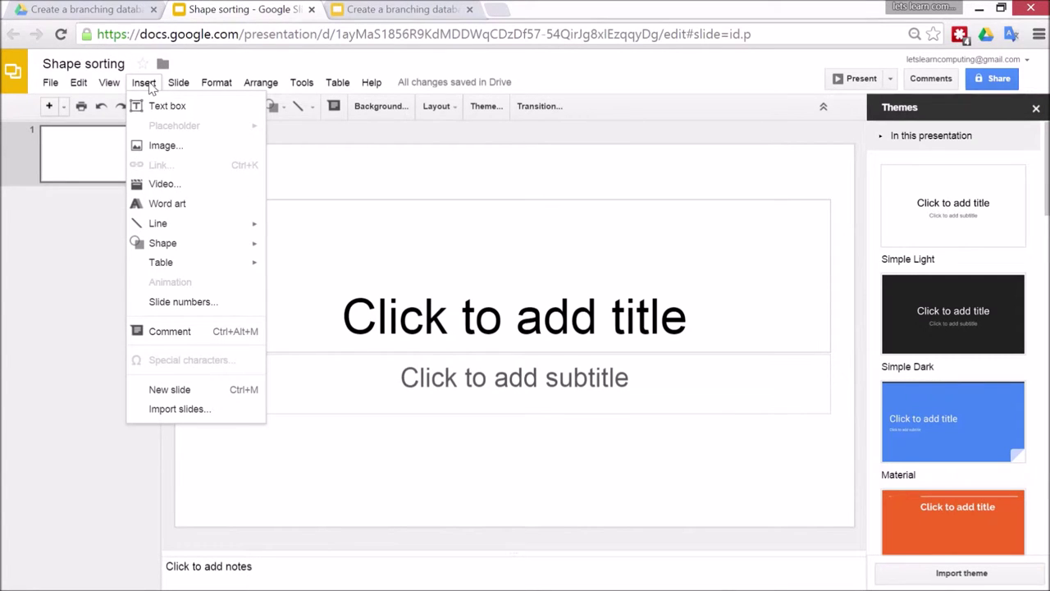
{"action": "left_click", "coordinate": [197, 211]}
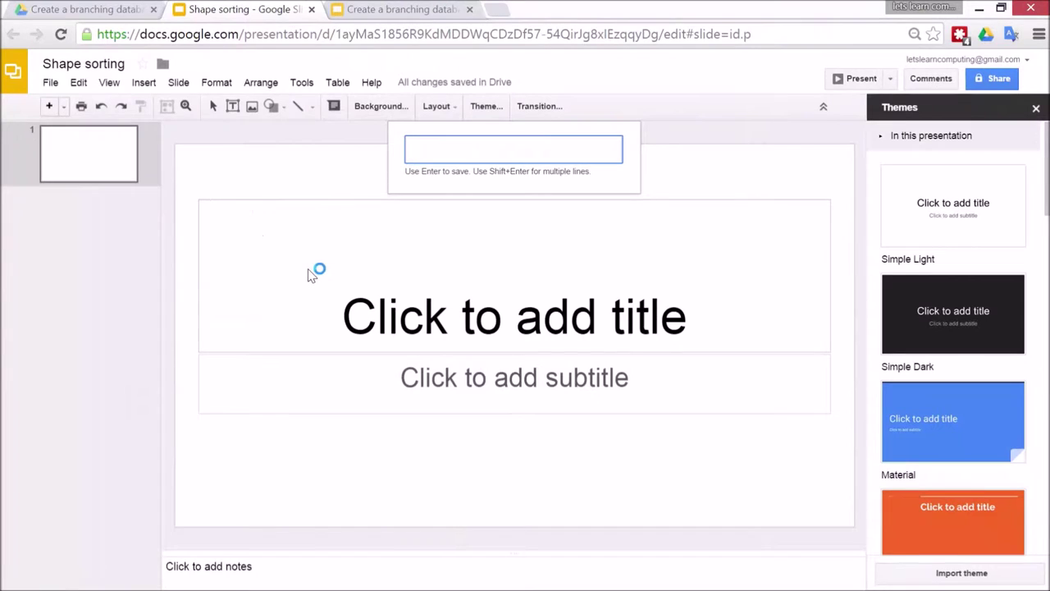
{"action": "type", "text": "Can"}
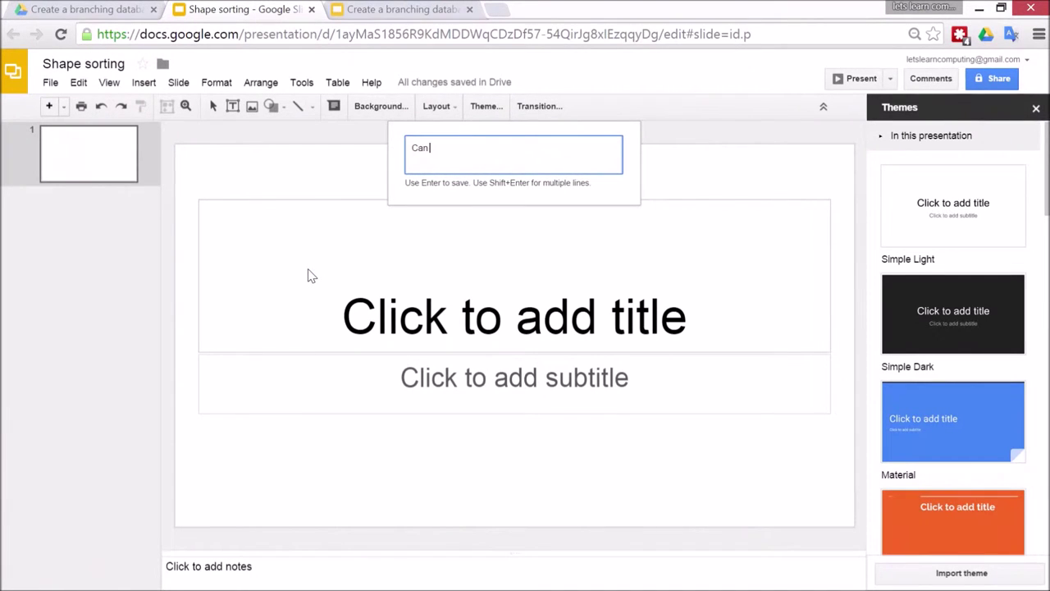
{"action": "type", "text": " you sort these shapes?"}
{"action": "key", "text": "Return"}
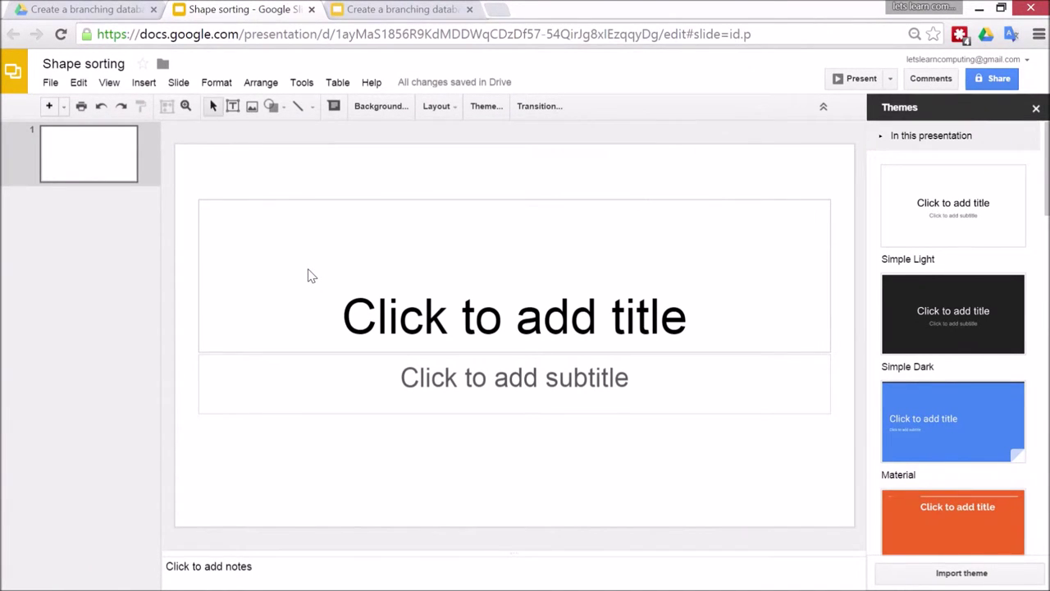
{"action": "left_click_drag", "start_coordinate": [323, 316], "coordinate": [328, 179]}
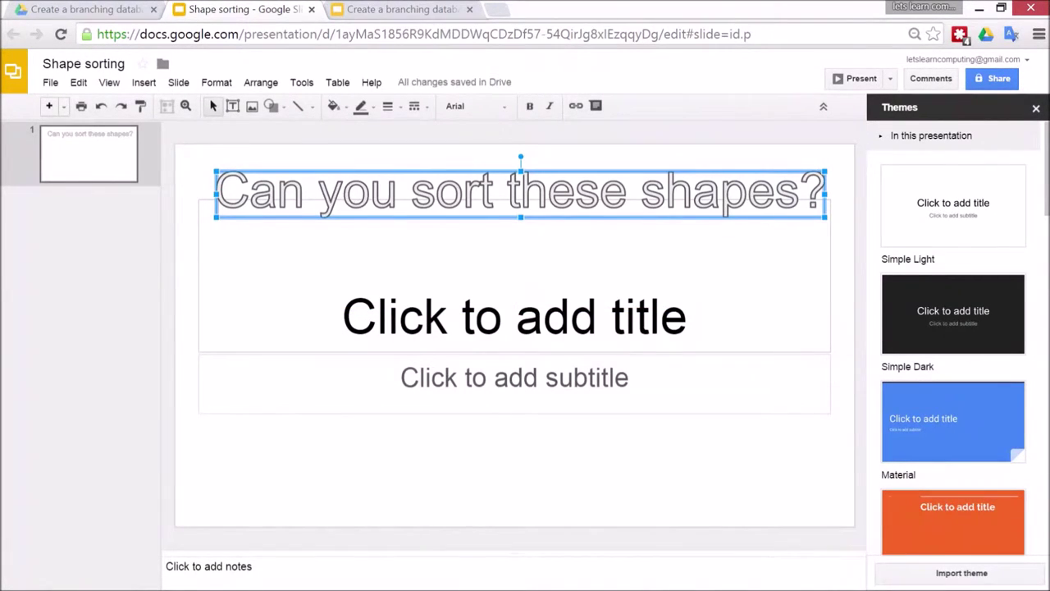
{"action": "left_click_drag", "start_coordinate": [367, 200], "coordinate": [370, 190]}
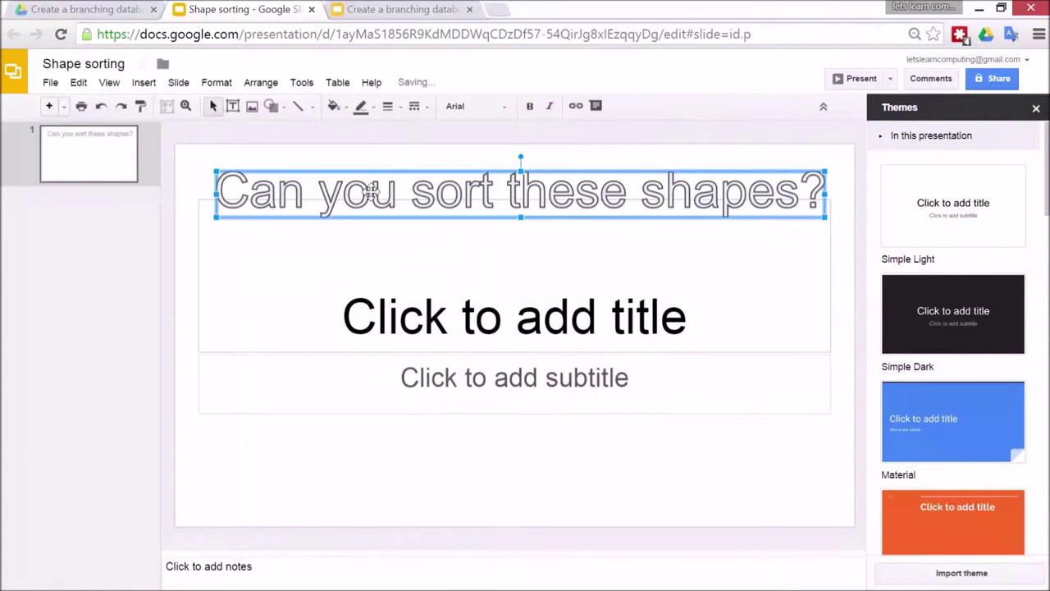
Delete the empty title and subtitle placeholders.
{"action": "left_click", "coordinate": [515, 192]}
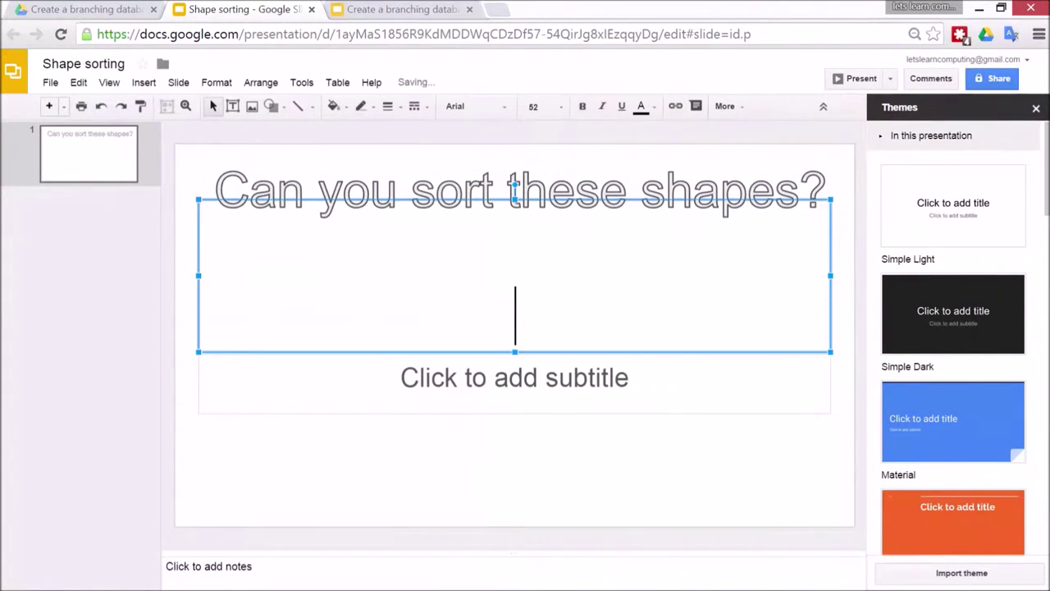
{"action": "key", "text": "Escape"}
{"action": "key", "text": "Delete"}
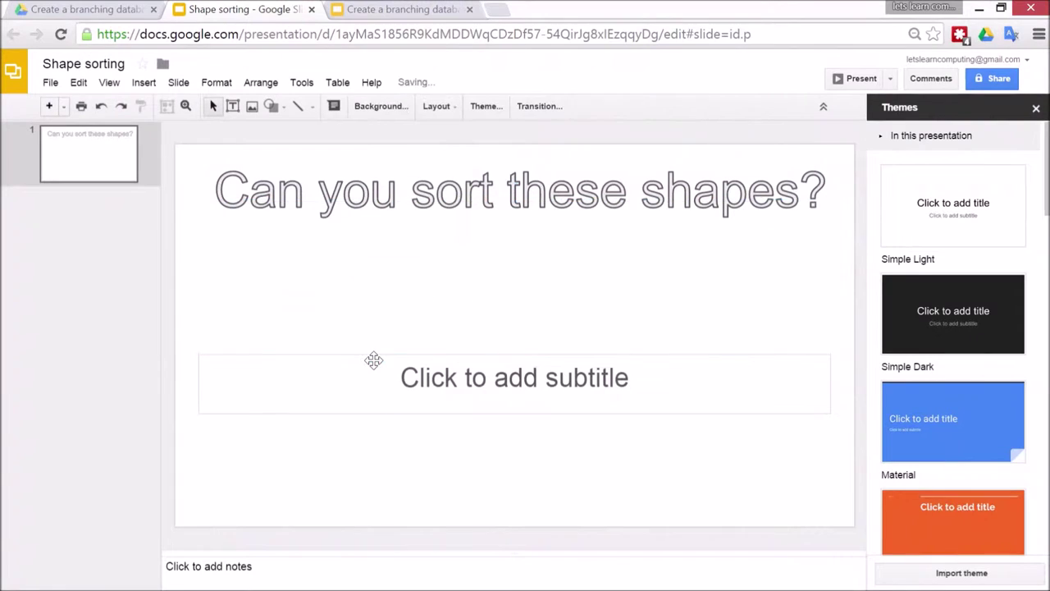
{"action": "left_click", "coordinate": [373, 358]}
{"action": "key", "text": "Delete"}
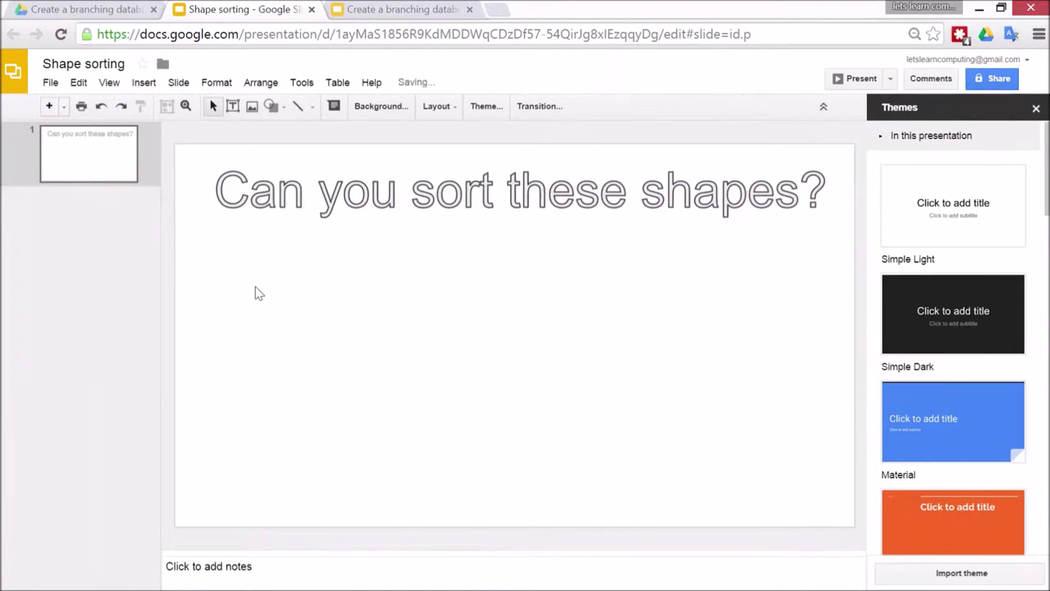
Draw a square with the rectangle shape near the slide's lower left.
{"action": "left_click", "coordinate": [284, 111]}
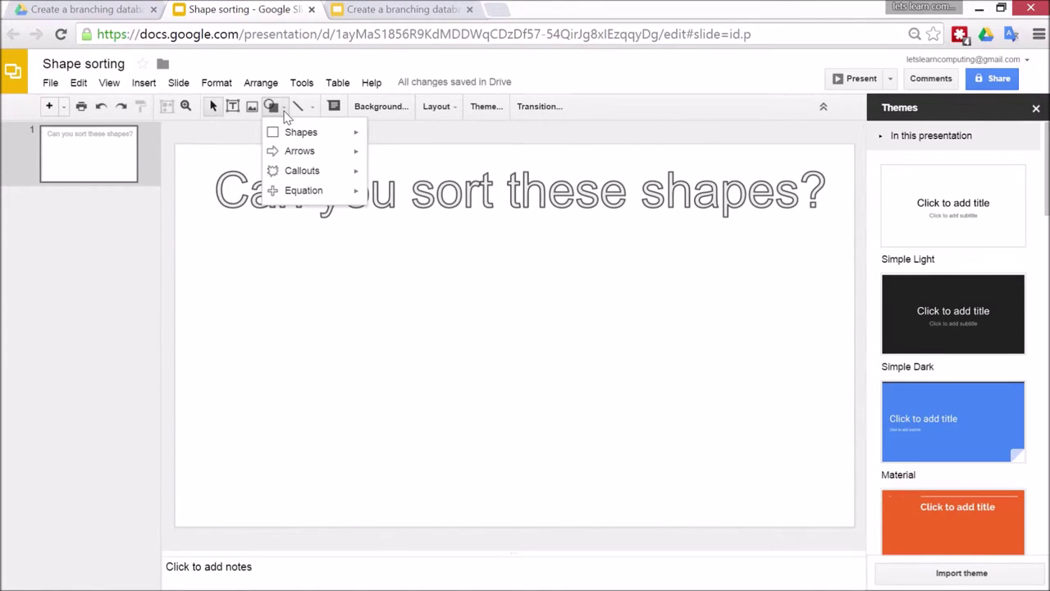
{"action": "mouse_move", "coordinate": [302, 134]}
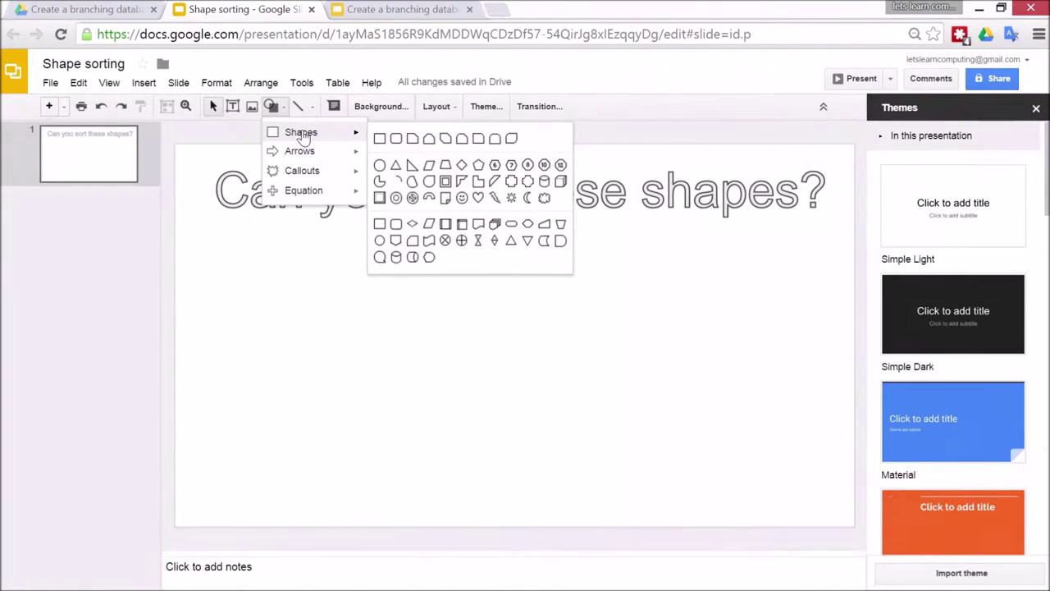
{"action": "left_click", "coordinate": [380, 139]}
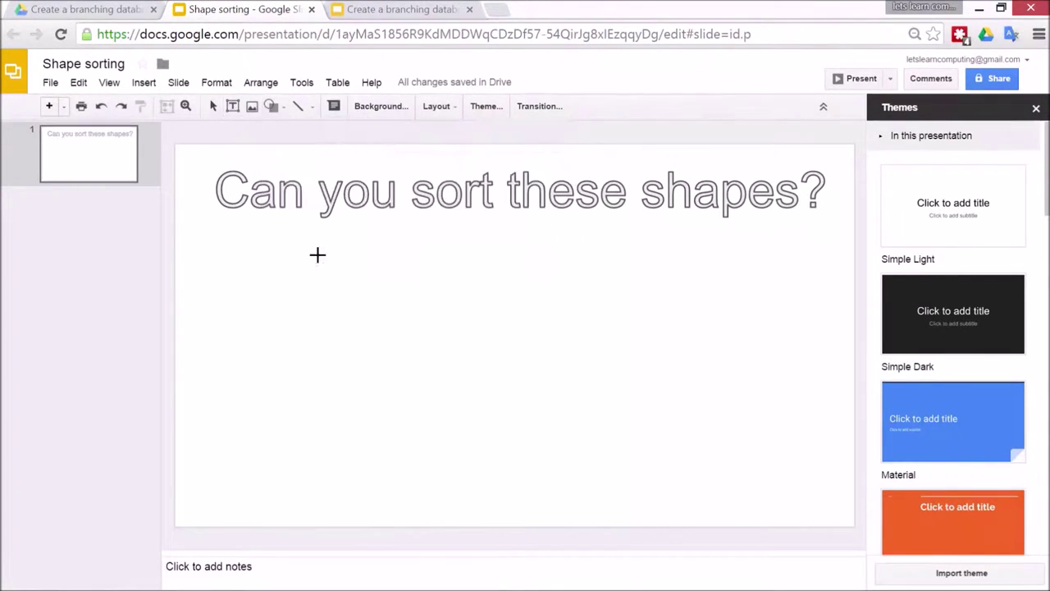
{"action": "mouse_move", "coordinate": [226, 320]}
{"action": "left_mouse_down"}
{"action": "mouse_move", "coordinate": [244, 377]}
{"action": "mouse_move", "coordinate": [352, 440]}
{"action": "left_mouse_up"}
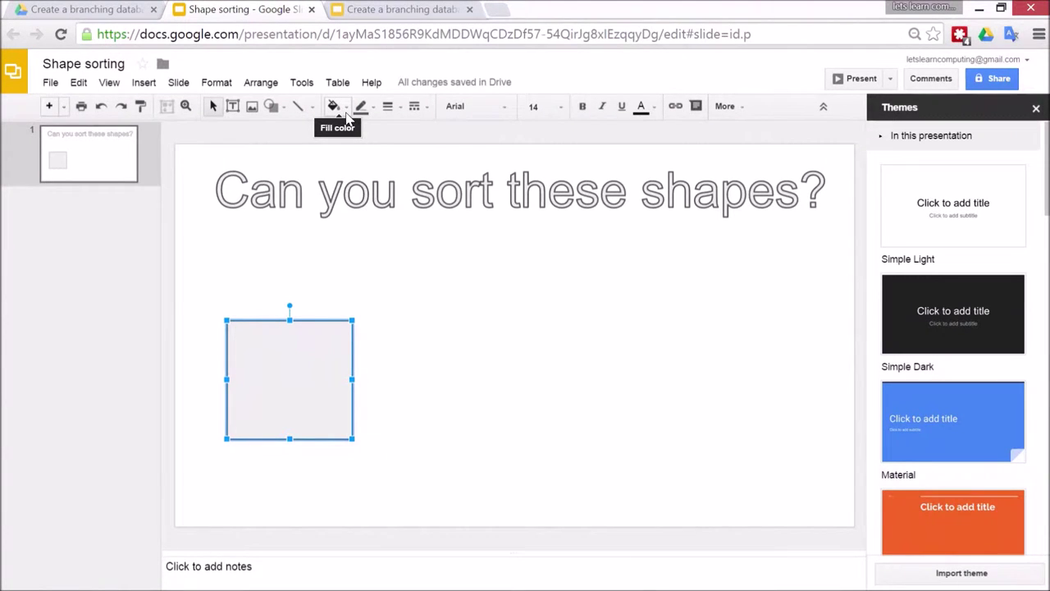
Give the square a bright green fill and an 8px solid dark red border.
{"action": "left_click", "coordinate": [348, 117]}
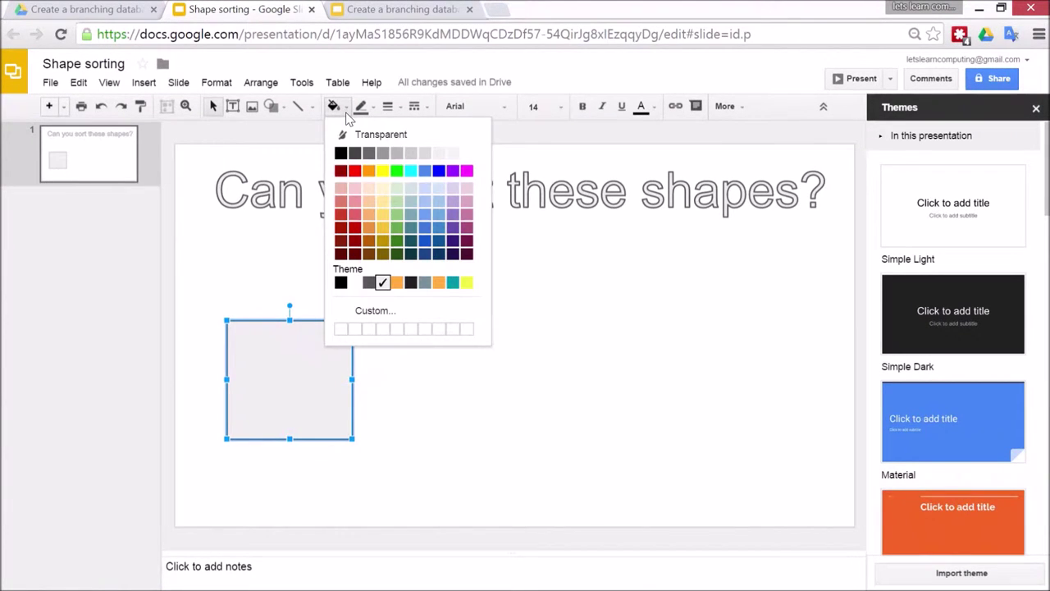
{"action": "left_click", "coordinate": [395, 169]}
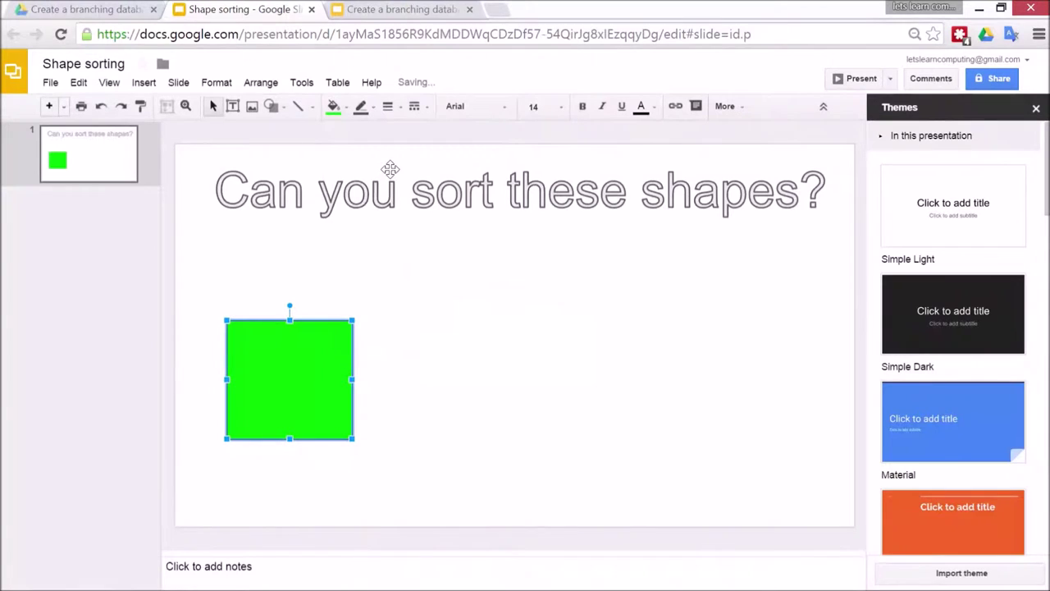
{"action": "left_click", "coordinate": [373, 111]}
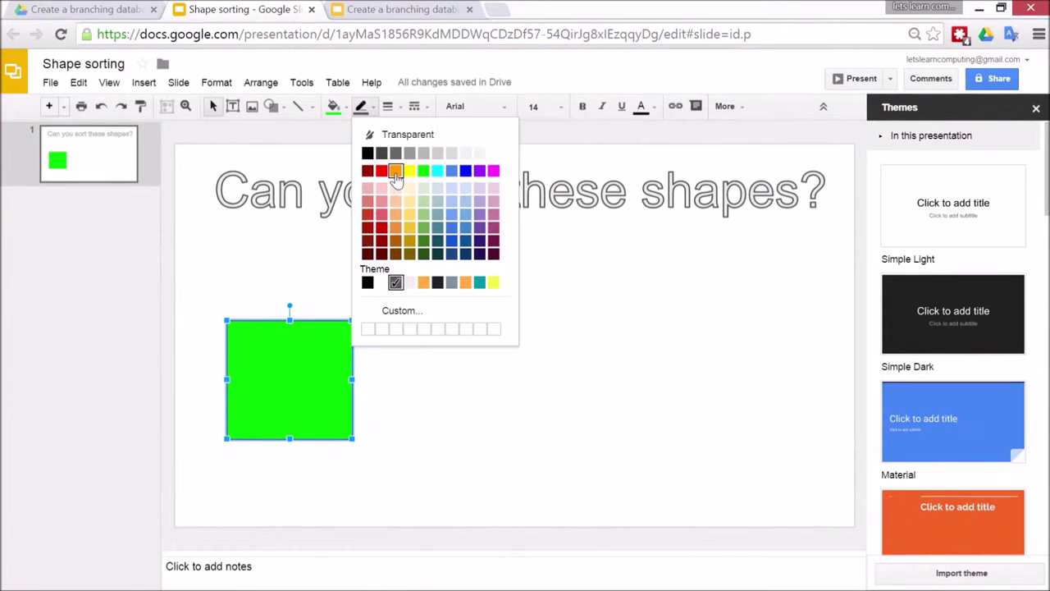
{"action": "left_click", "coordinate": [367, 171]}
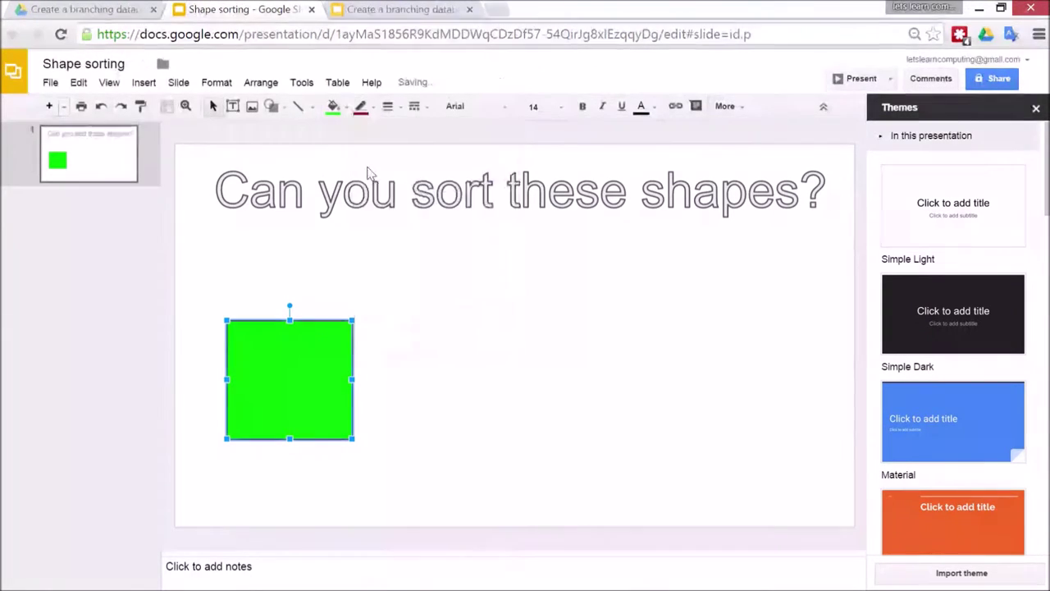
{"action": "left_click", "coordinate": [399, 109]}
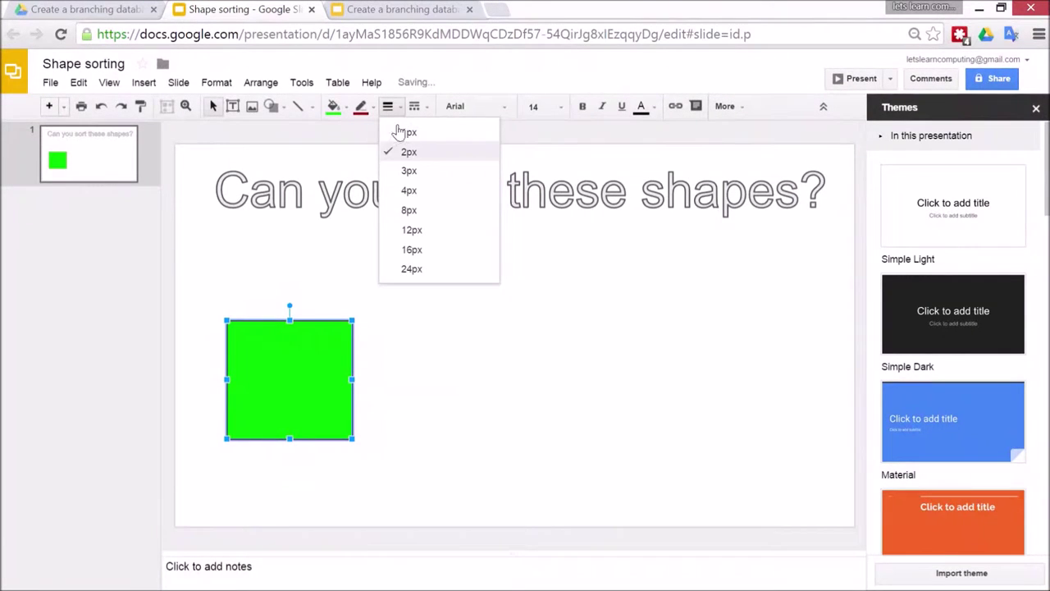
{"action": "left_click", "coordinate": [419, 210]}
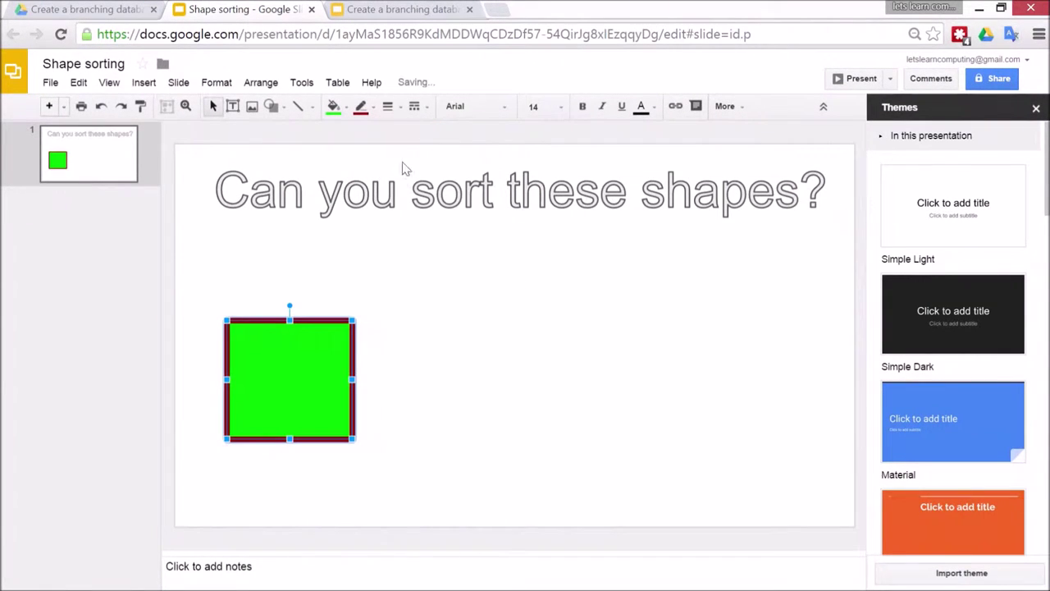
{"action": "left_click", "coordinate": [422, 108]}
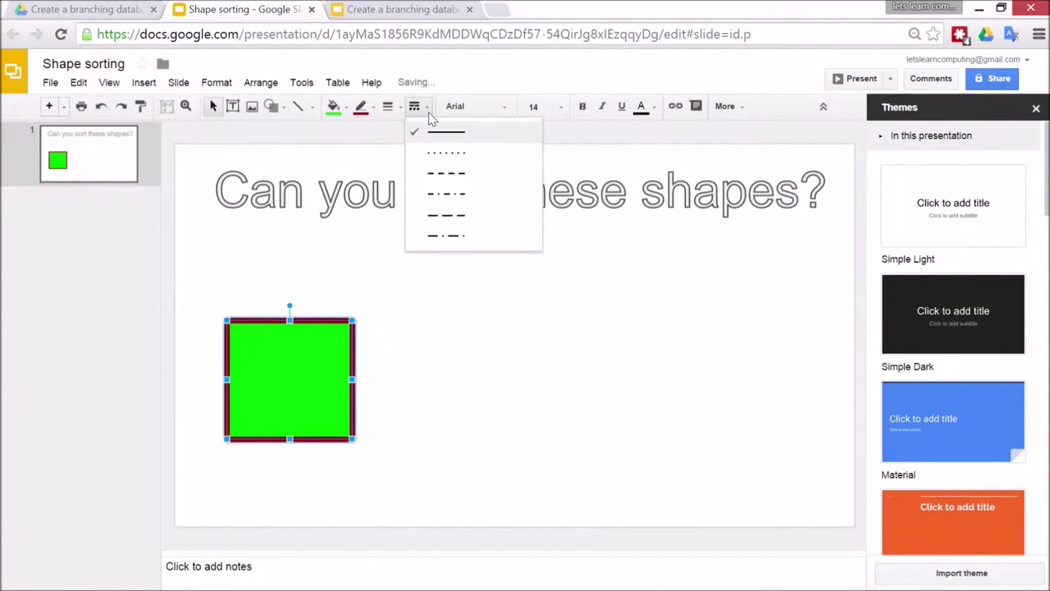
{"action": "left_click", "coordinate": [469, 137]}
{"action": "left_click", "coordinate": [482, 333]}
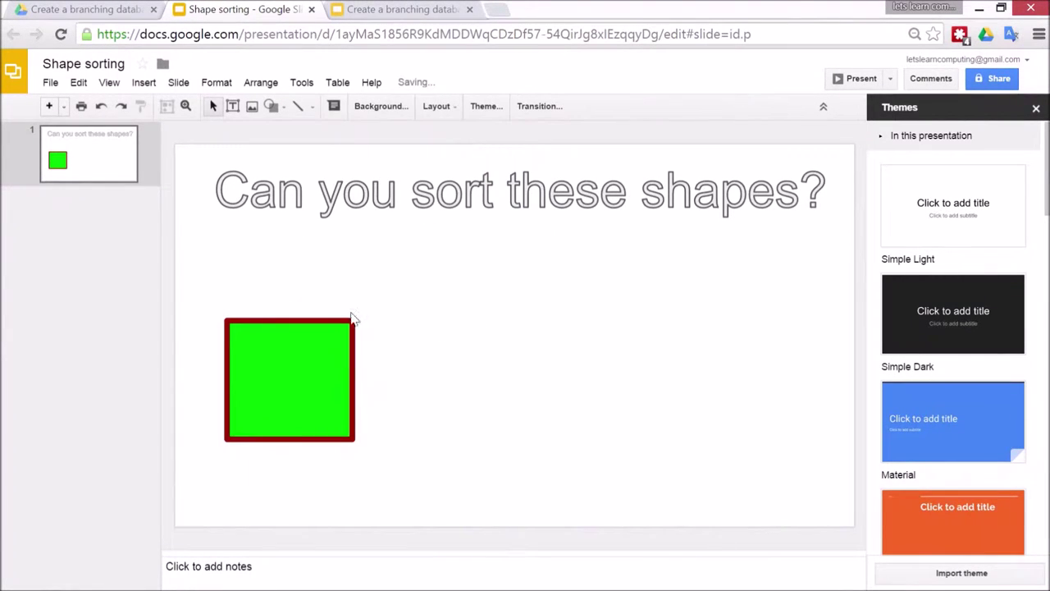
{"action": "left_click", "coordinate": [285, 111]}
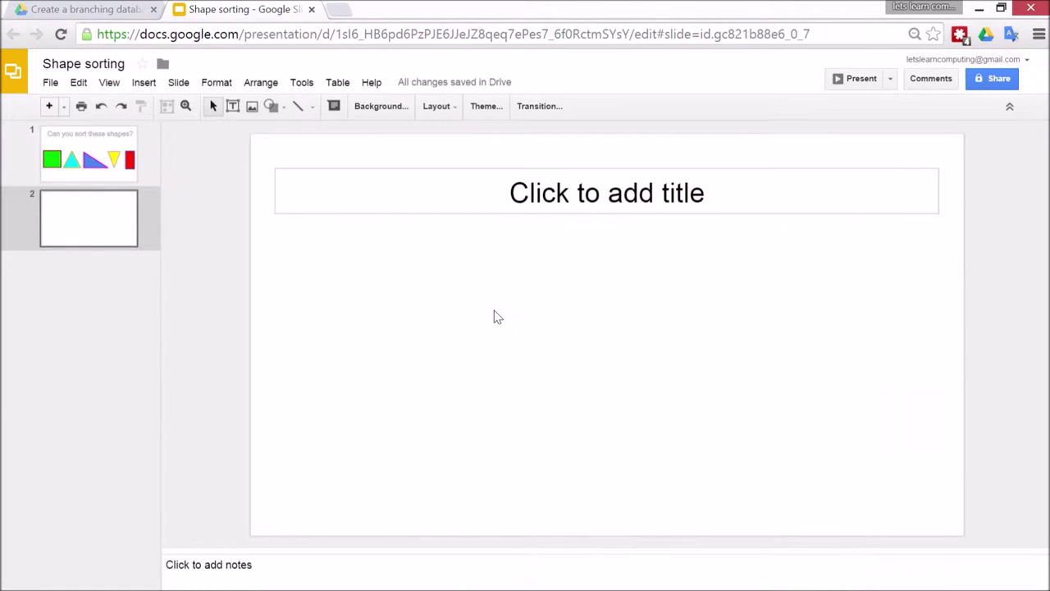
Paste 'Does it have 3 sides?' into slide 2's title placeholder.
{"action": "left_click", "coordinate": [576, 210]}
{"action": "type", "text": "Does it have 3 sides?"}
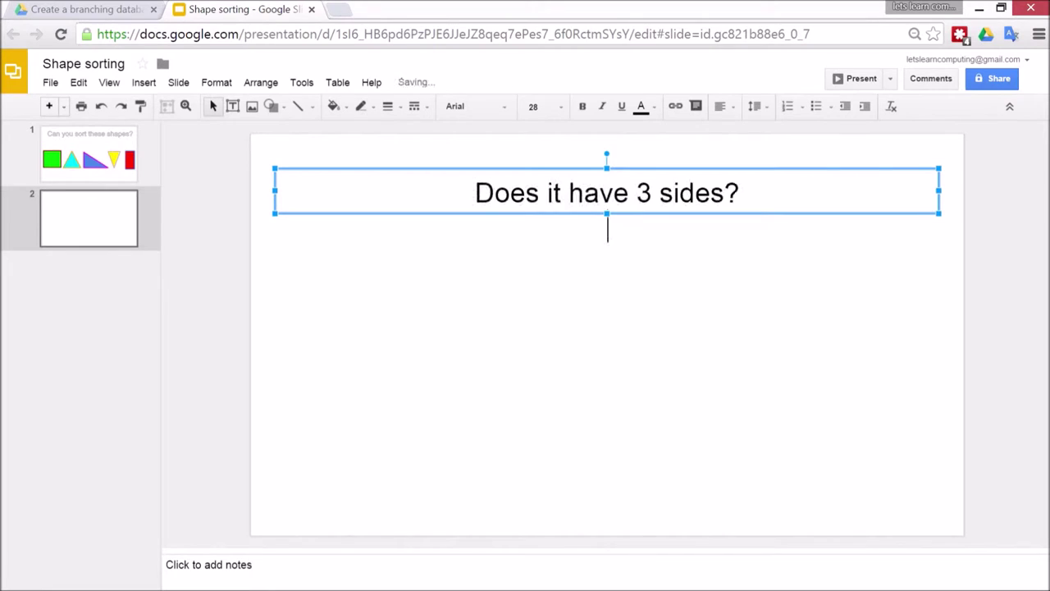
{"action": "left_click", "coordinate": [457, 362]}
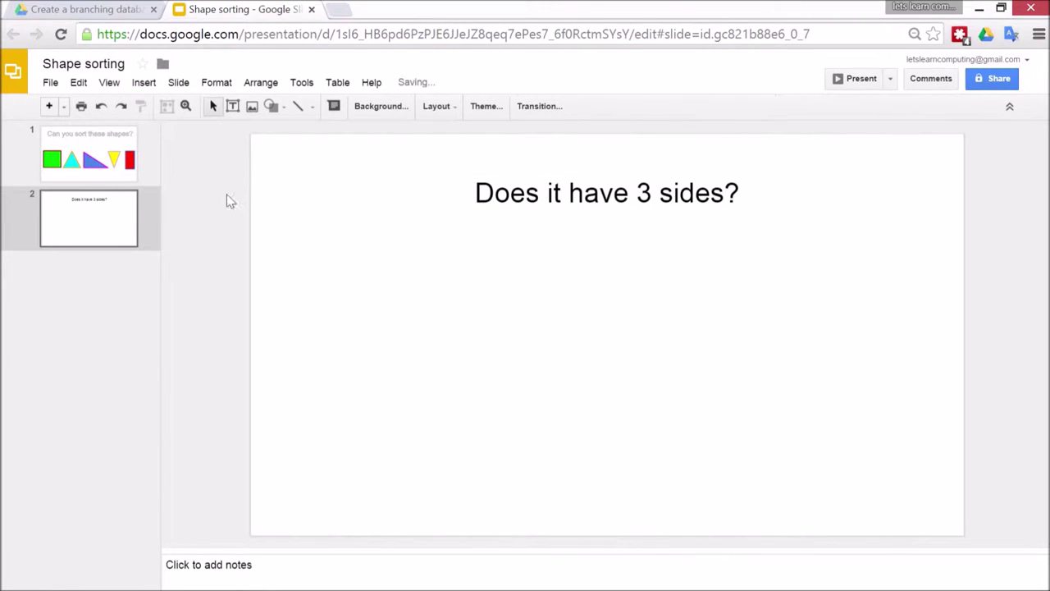
{"action": "left_click", "coordinate": [144, 84]}
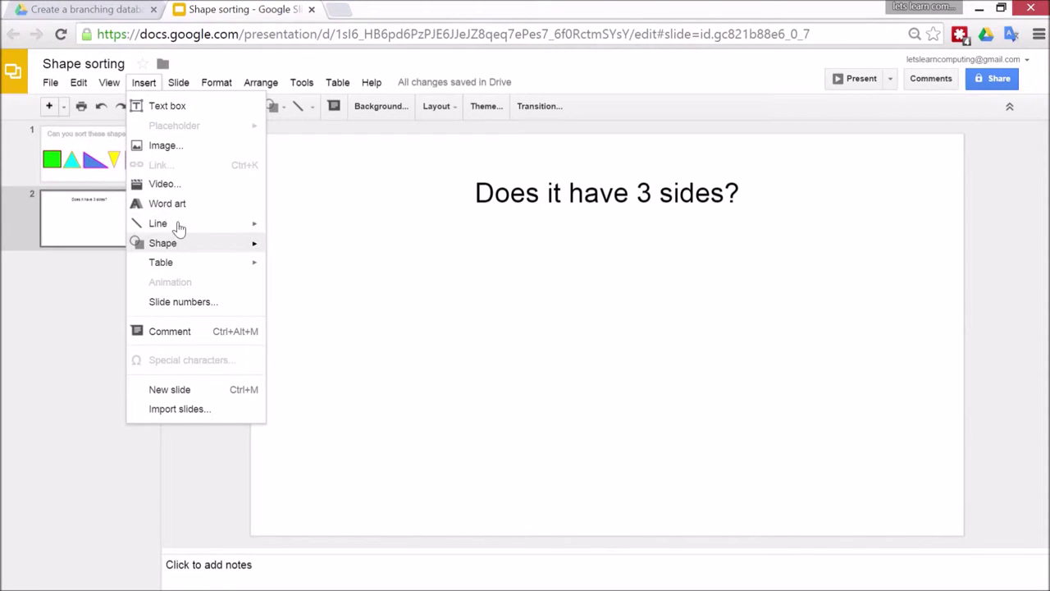
Draw an explosion starburst under the question with 'No' centred at 48pt.
{"action": "mouse_move", "coordinate": [172, 246]}
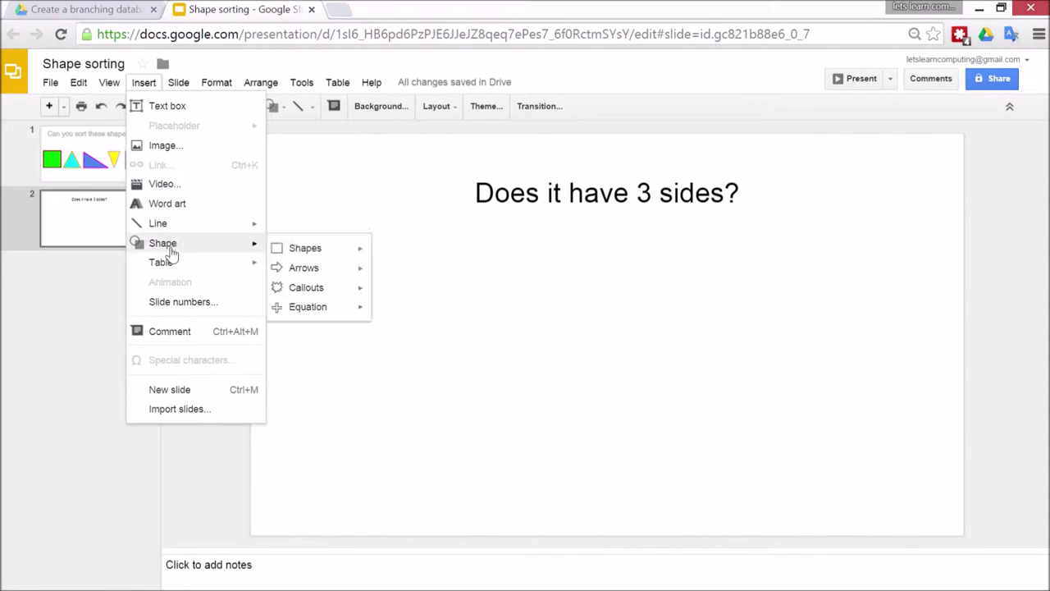
{"action": "mouse_move", "coordinate": [326, 293]}
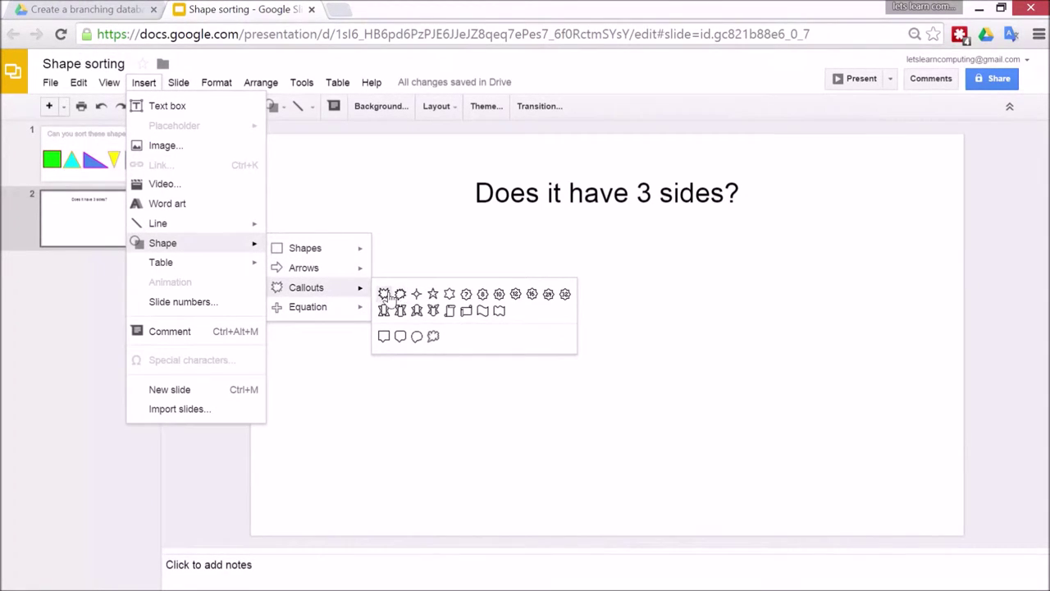
{"action": "left_click", "coordinate": [383, 294]}
{"action": "mouse_move", "coordinate": [348, 276]}
{"action": "left_mouse_down"}
{"action": "mouse_move", "coordinate": [551, 471]}
{"action": "mouse_move", "coordinate": [582, 467]}
{"action": "left_mouse_up"}
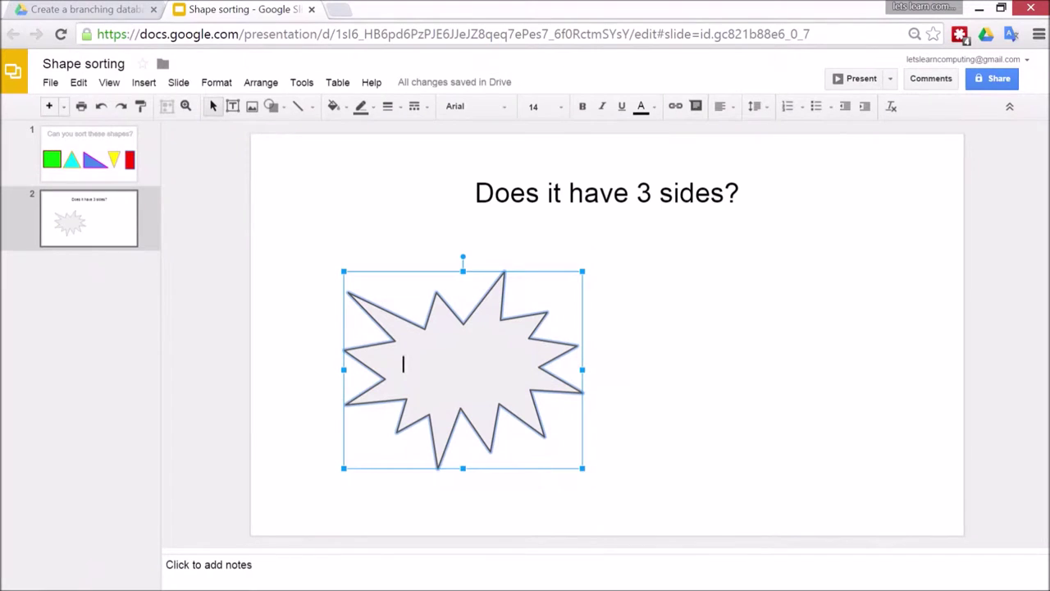
{"action": "type", "text": "No"}
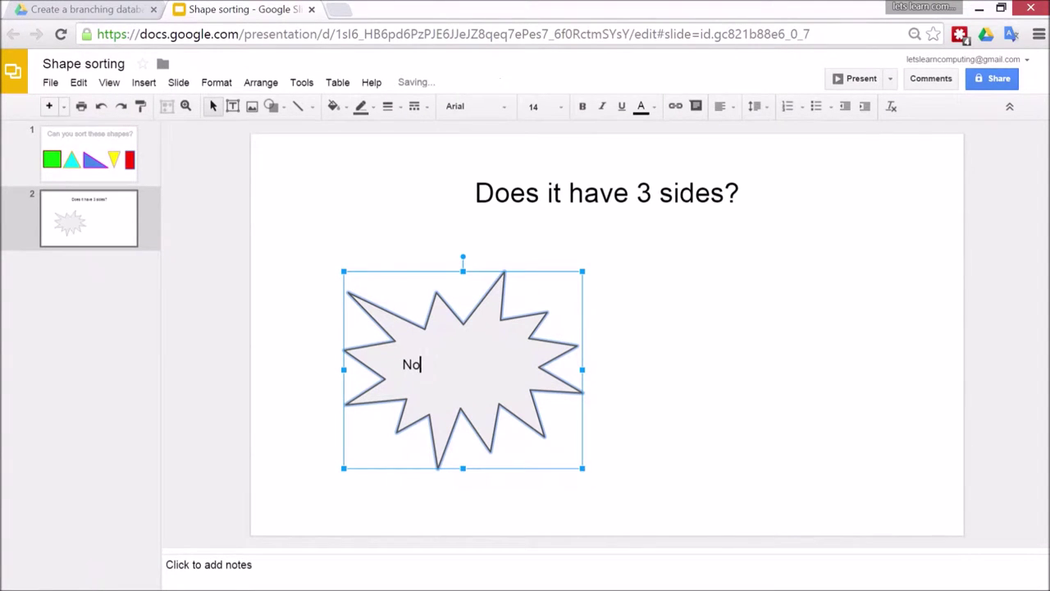
{"action": "key", "text": "ctrl+a"}
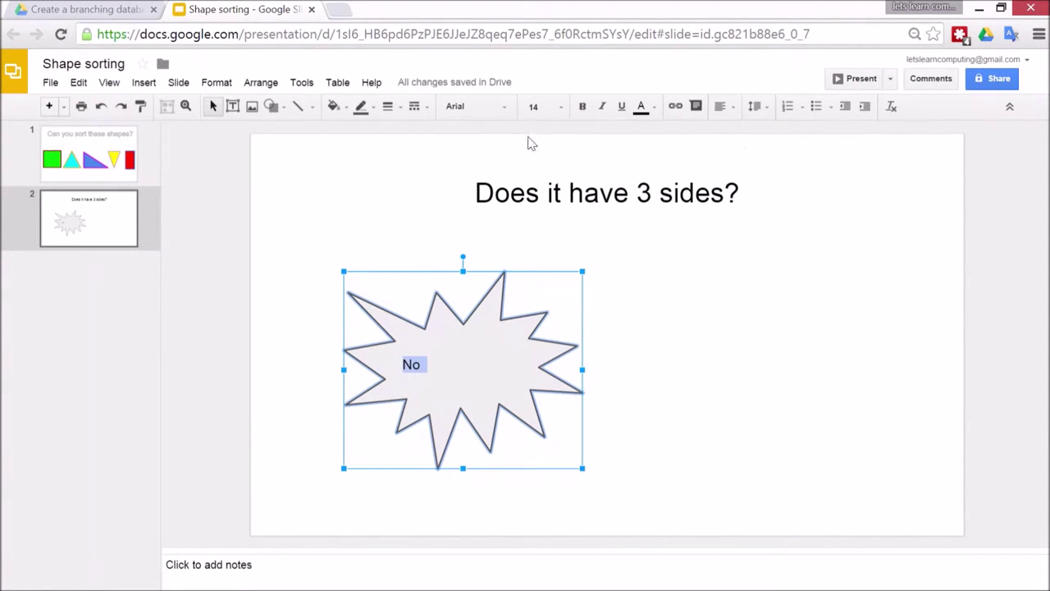
{"action": "left_click", "coordinate": [502, 110]}
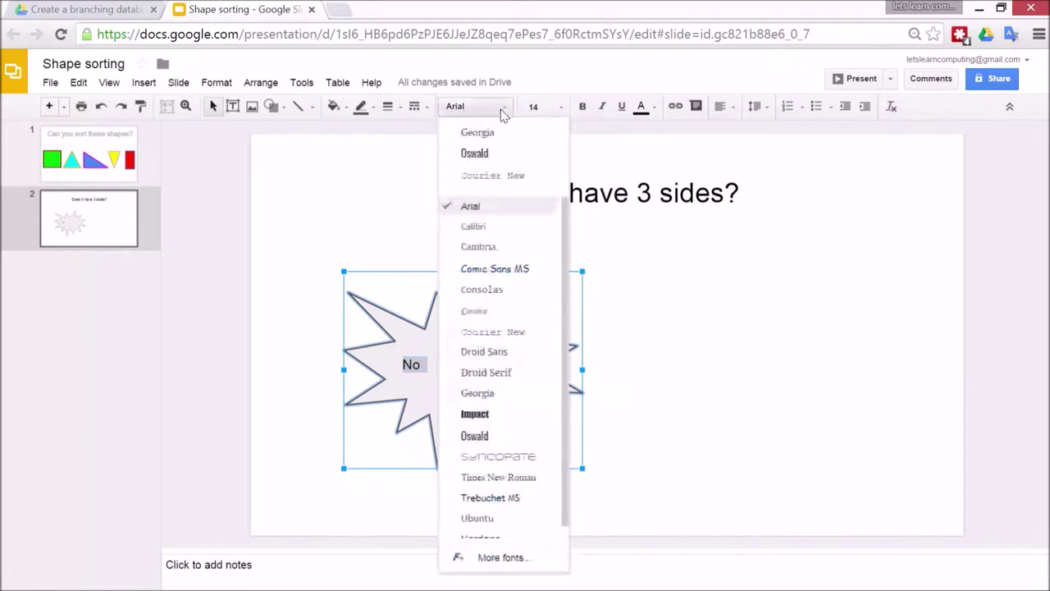
{"action": "left_click", "coordinate": [561, 108]}
{"action": "left_click", "coordinate": [566, 366]}
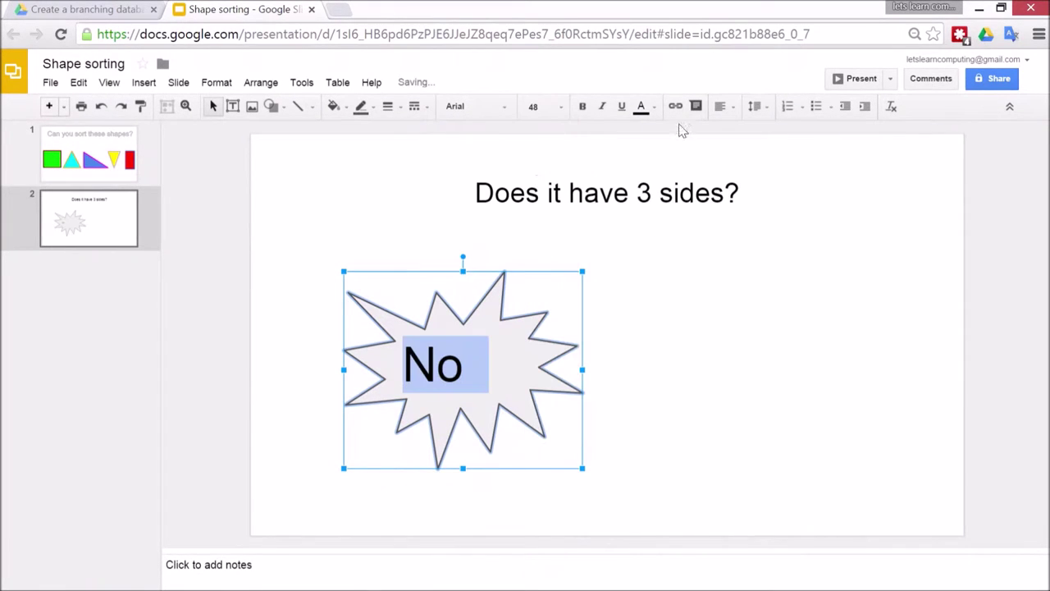
{"action": "left_click", "coordinate": [732, 107]}
{"action": "left_click", "coordinate": [746, 131]}
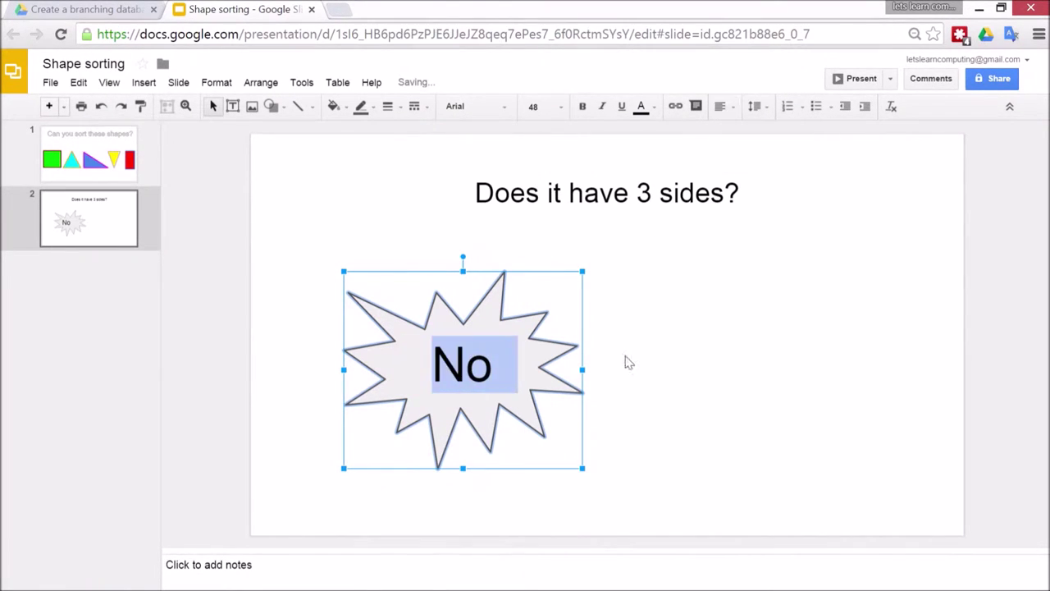
{"action": "left_click", "coordinate": [615, 330]}
Duplicate the starburst to the right and change its text to 'Yes'.
{"action": "left_click", "coordinate": [513, 369]}
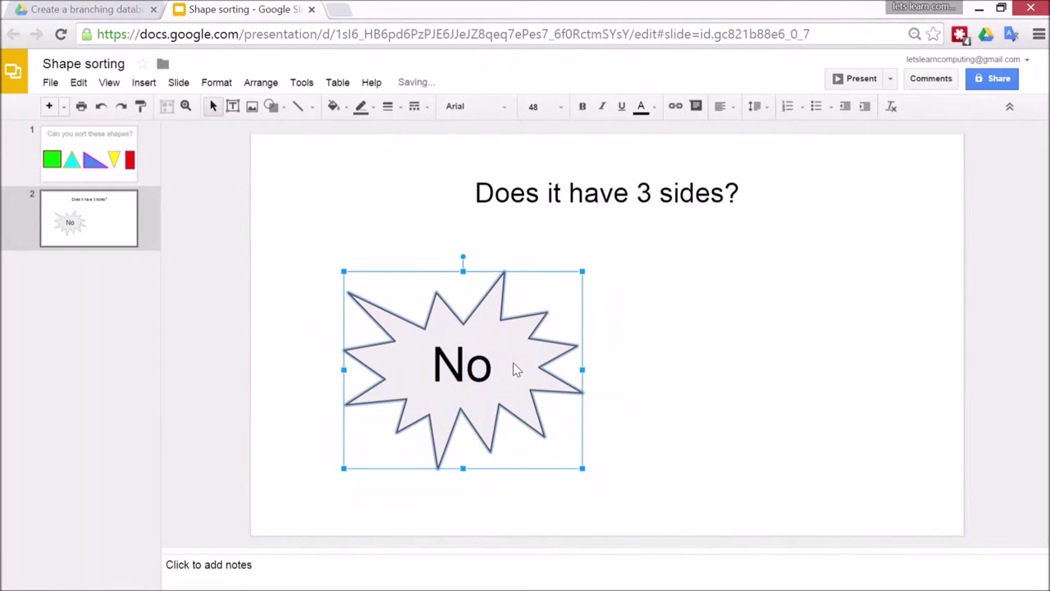
{"action": "left_click_drag", "start_coordinate": [516, 345], "coordinate": [821, 338]}
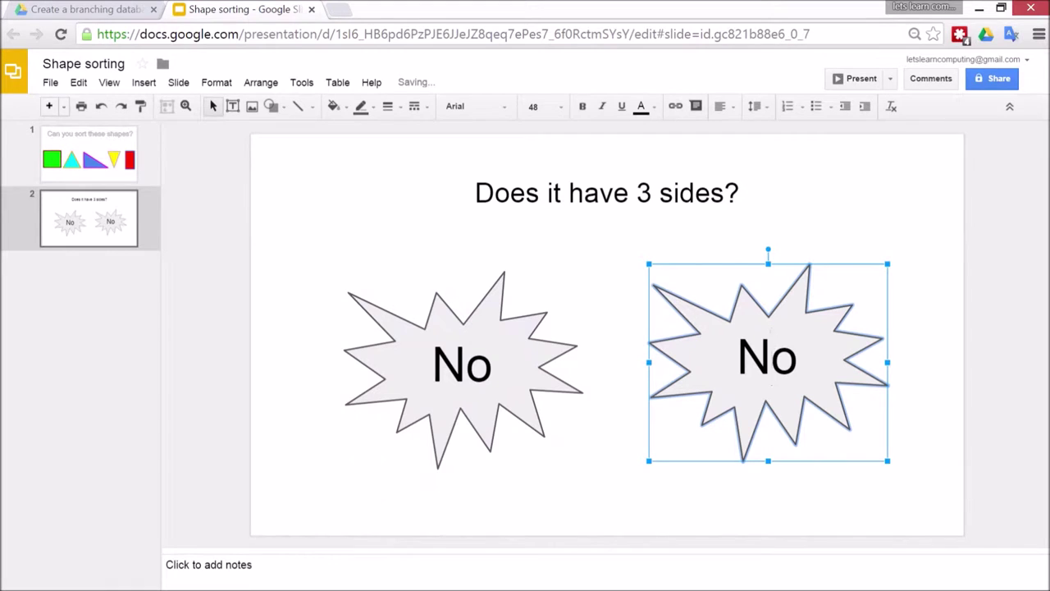
{"action": "double_click", "coordinate": [767, 358]}
{"action": "type", "text": "Yes"}
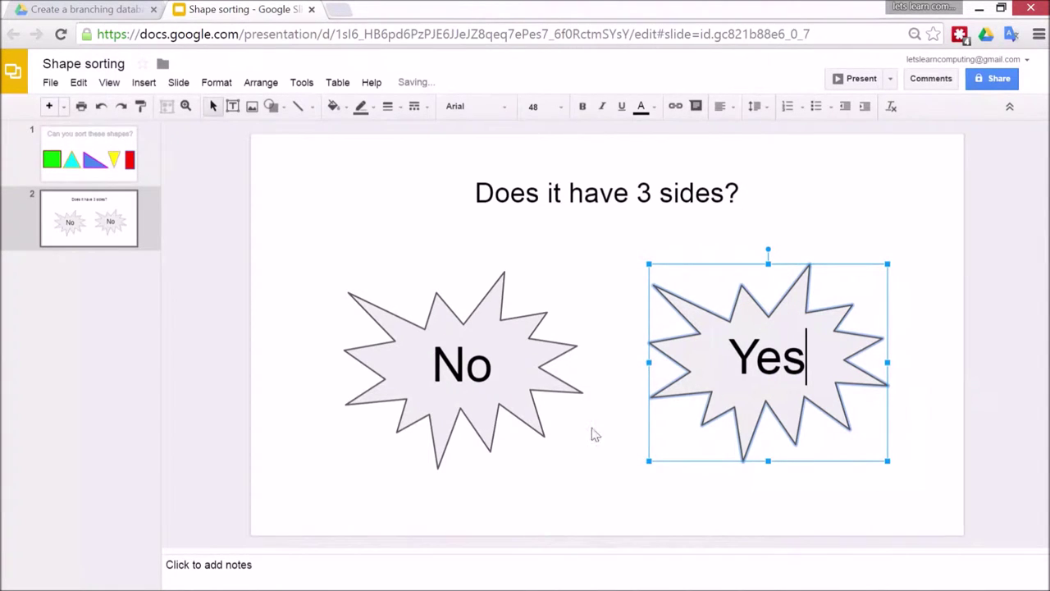
{"action": "left_click", "coordinate": [572, 461]}
Fill the No starburst red and the Yes starburst green.
{"action": "left_click", "coordinate": [447, 447]}
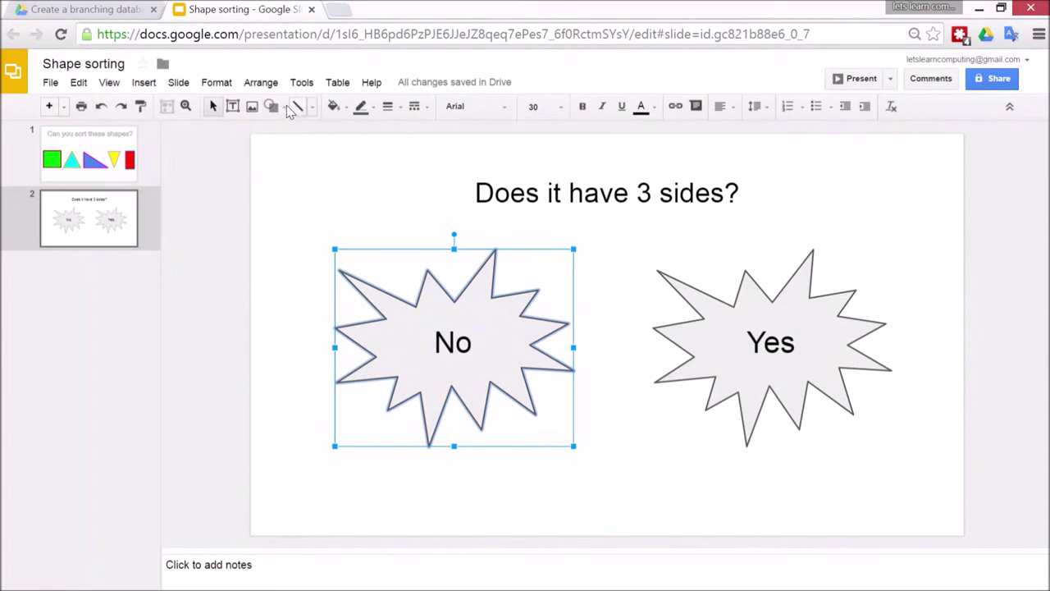
{"action": "left_click", "coordinate": [333, 106]}
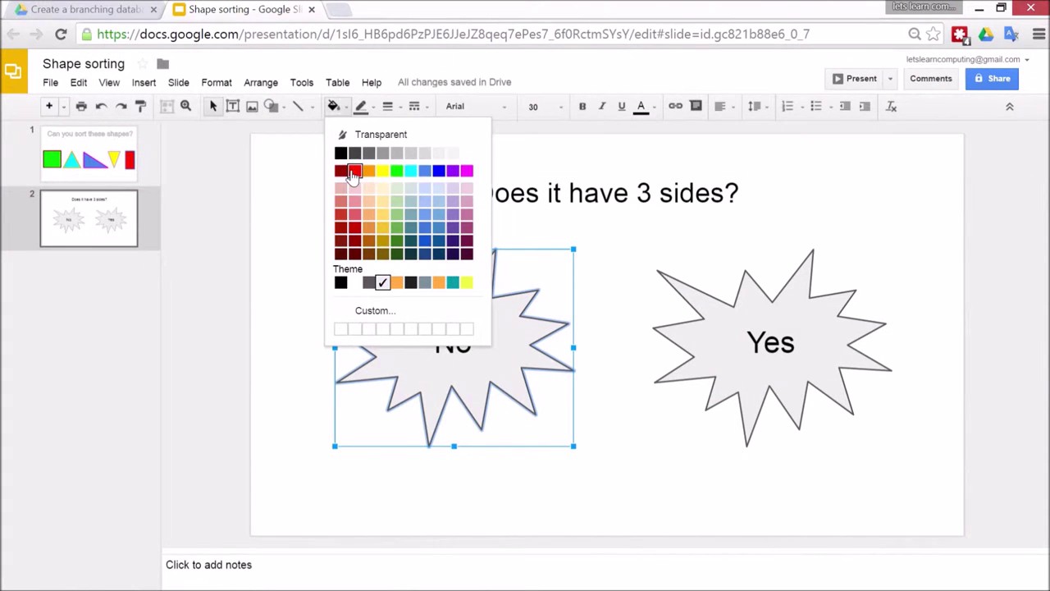
{"action": "left_click", "coordinate": [354, 169]}
{"action": "left_click", "coordinate": [693, 348]}
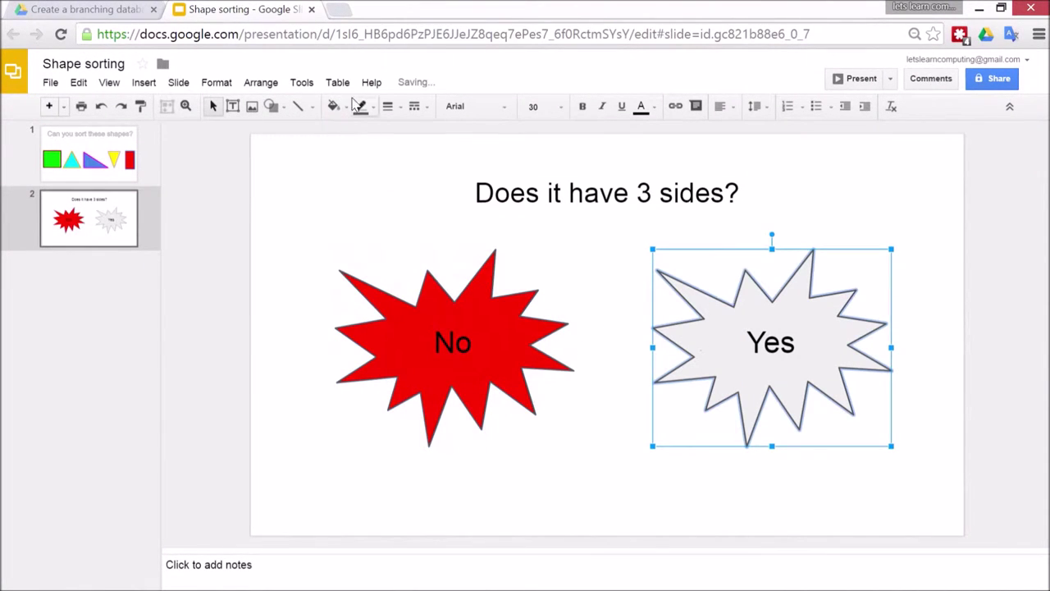
{"action": "left_click", "coordinate": [333, 105]}
{"action": "left_click", "coordinate": [397, 171]}
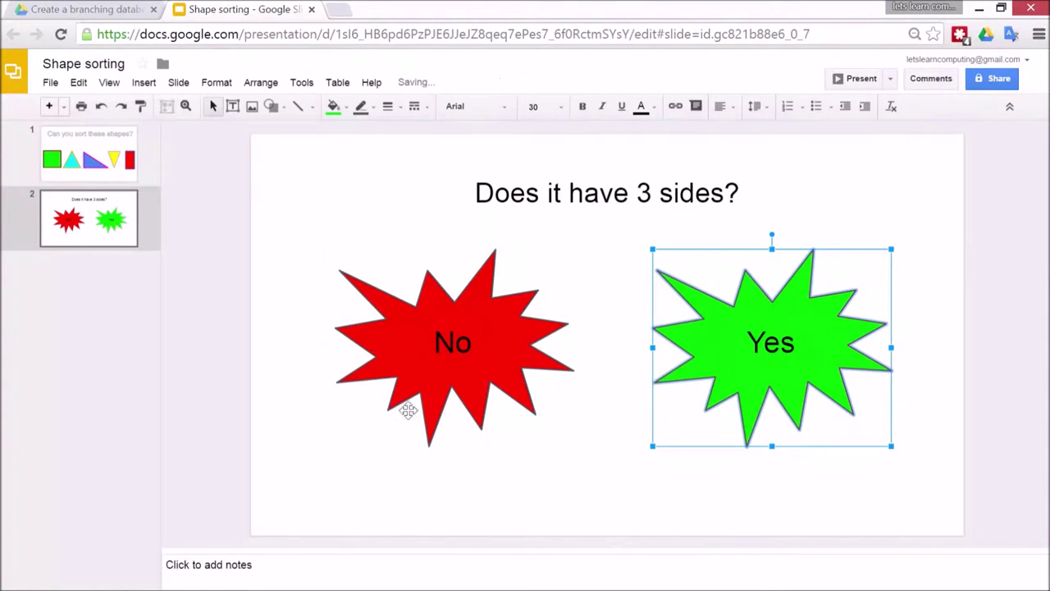
{"action": "left_click", "coordinate": [386, 474]}
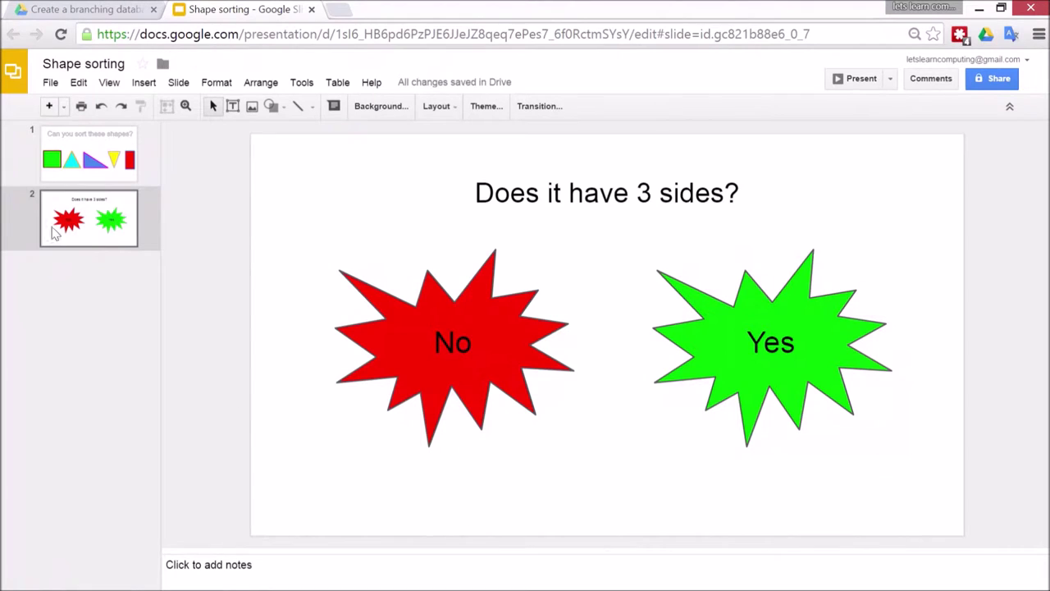
Add an up arrow labelled 'Back to home' below the red No starburst.
{"action": "left_click", "coordinate": [72, 152]}
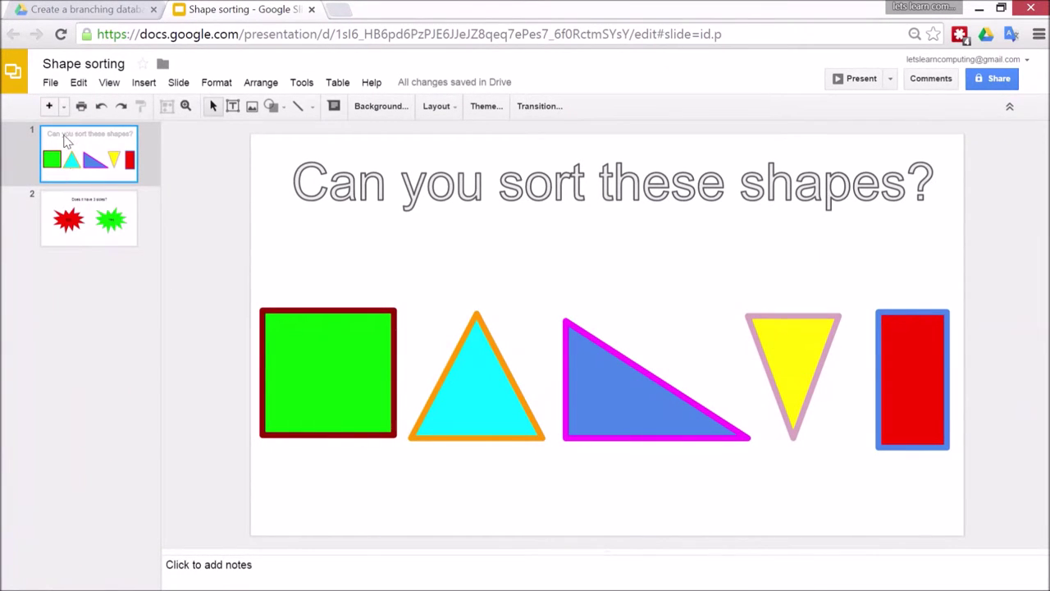
{"action": "left_click", "coordinate": [93, 221]}
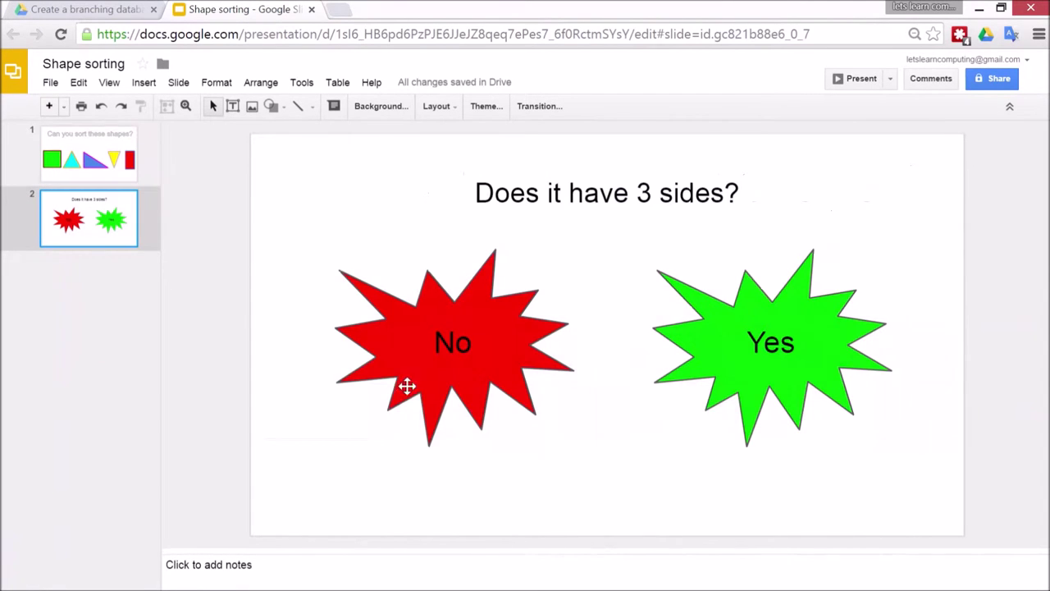
{"action": "left_click", "coordinate": [143, 82]}
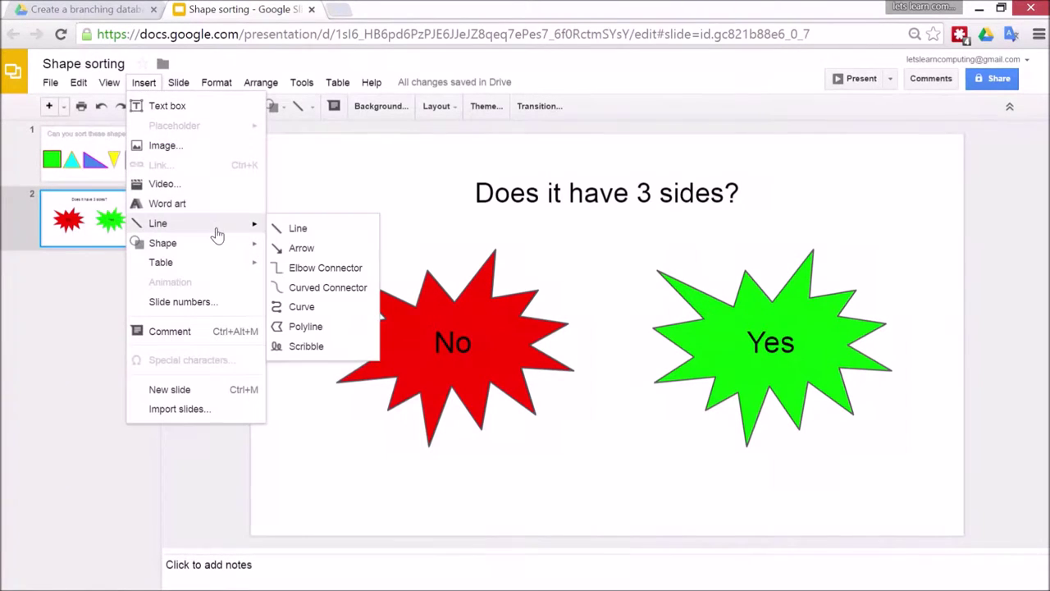
{"action": "mouse_move", "coordinate": [220, 242]}
{"action": "mouse_move", "coordinate": [345, 274]}
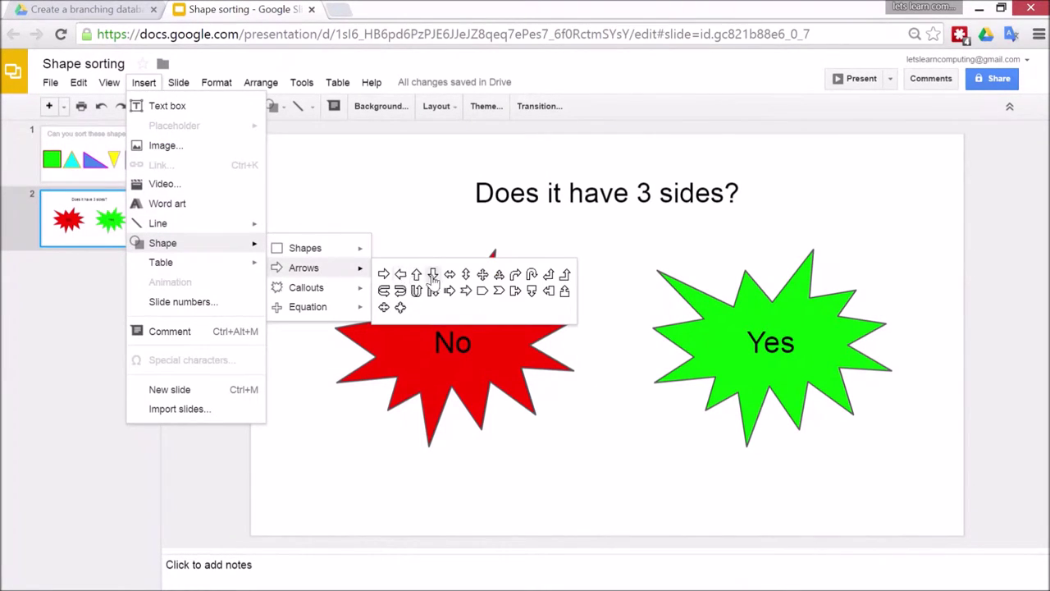
{"action": "left_click", "coordinate": [416, 274]}
{"action": "mouse_move", "coordinate": [363, 470]}
{"action": "left_mouse_down"}
{"action": "mouse_move", "coordinate": [566, 531]}
{"action": "mouse_move", "coordinate": [533, 539]}
{"action": "left_mouse_up"}
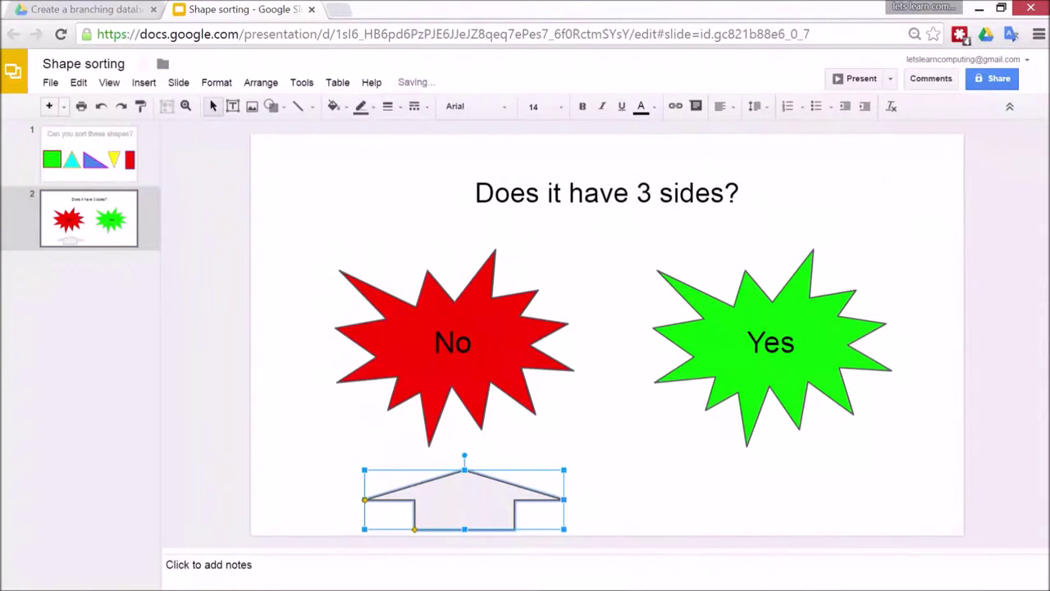
{"action": "type", "text": "Back to home"}
{"action": "left_click", "coordinate": [553, 490]}
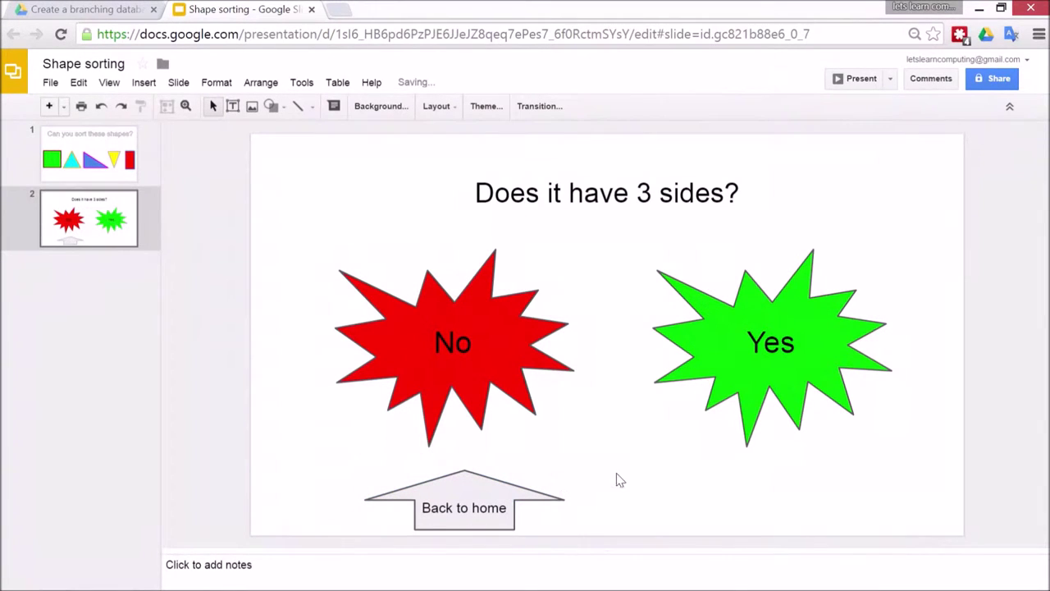
Add a left arrow labelled 'Back to previous screen' at the slide's bottom right.
{"action": "left_click", "coordinate": [143, 83]}
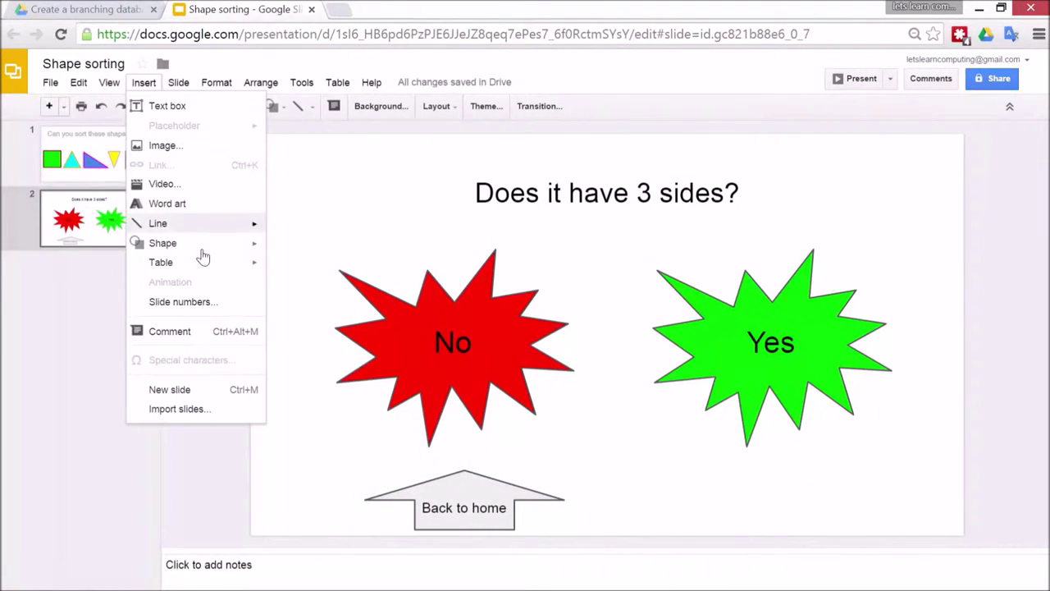
{"action": "mouse_move", "coordinate": [251, 245]}
{"action": "mouse_move", "coordinate": [343, 276]}
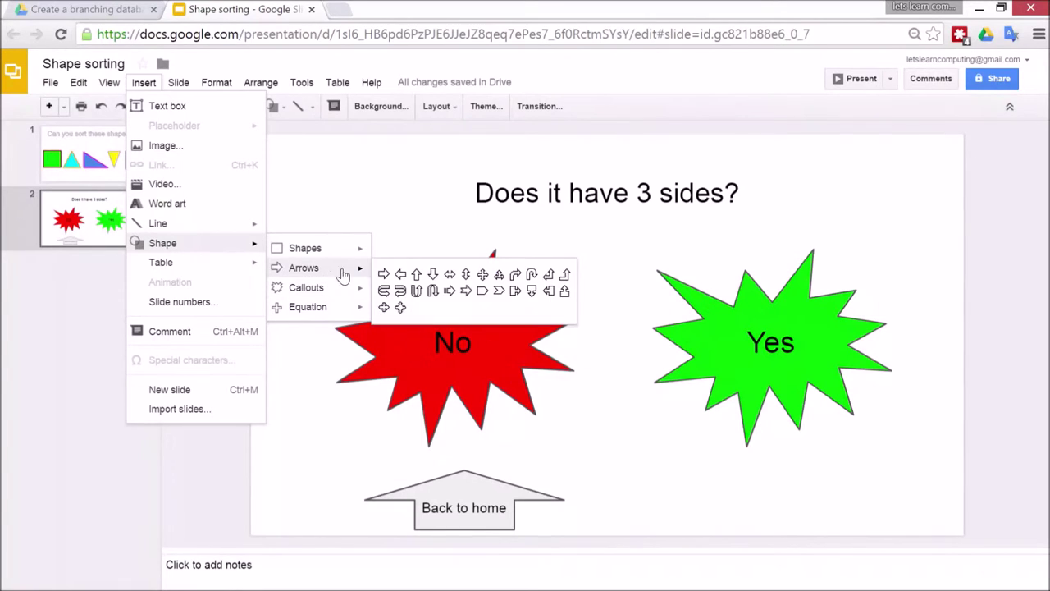
{"action": "left_click", "coordinate": [400, 274]}
{"action": "left_click_drag", "start_coordinate": [661, 478], "coordinate": [871, 528]}
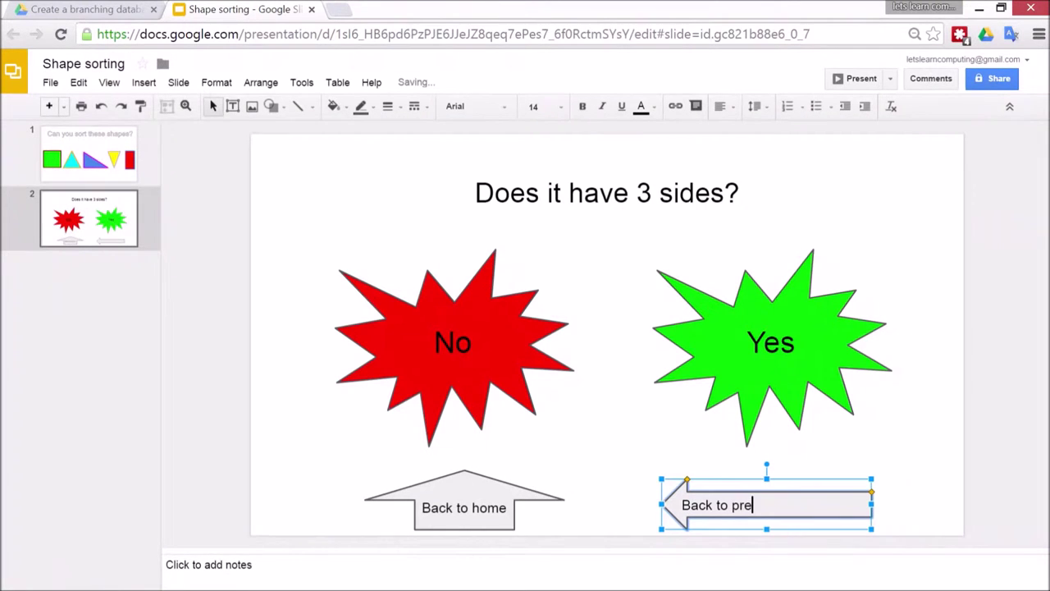
{"action": "type", "text": "Back to previous screen"}
{"action": "left_click", "coordinate": [579, 460]}
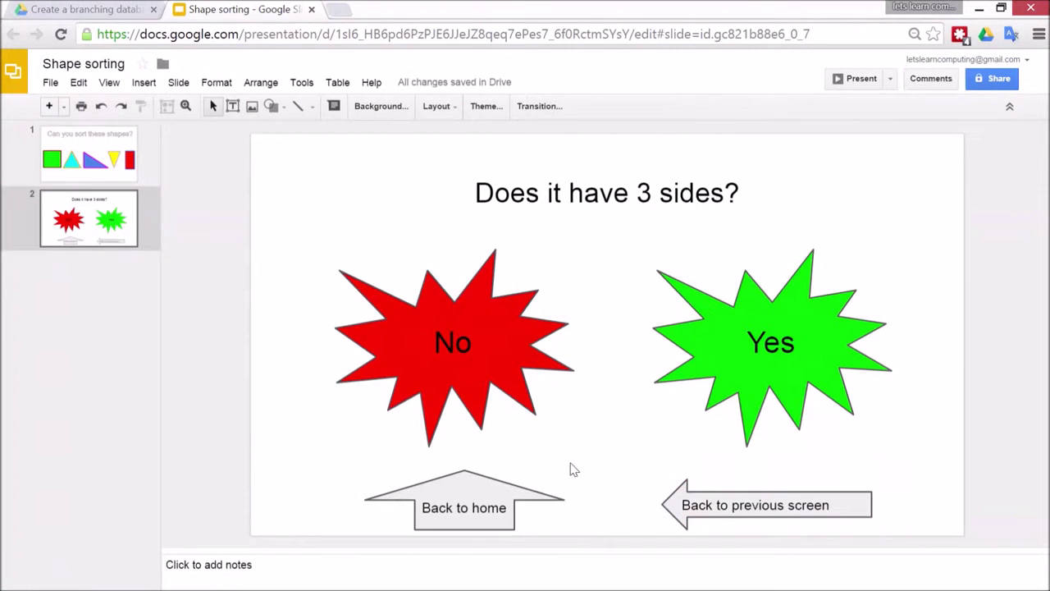
Link the Back to home arrow to the First Slide.
{"action": "left_click", "coordinate": [482, 490]}
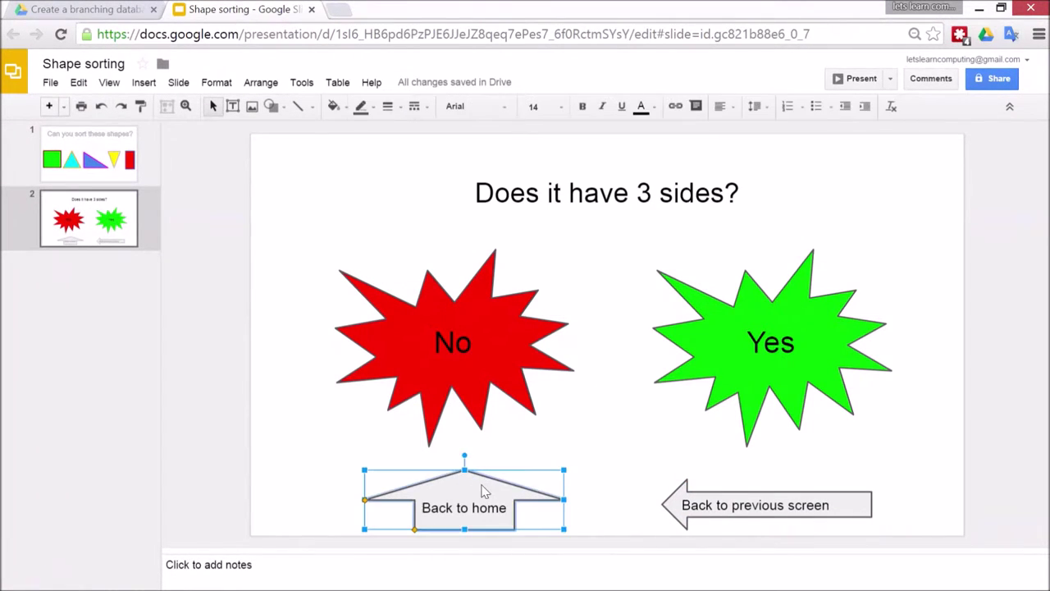
{"action": "right_click", "coordinate": [495, 485]}
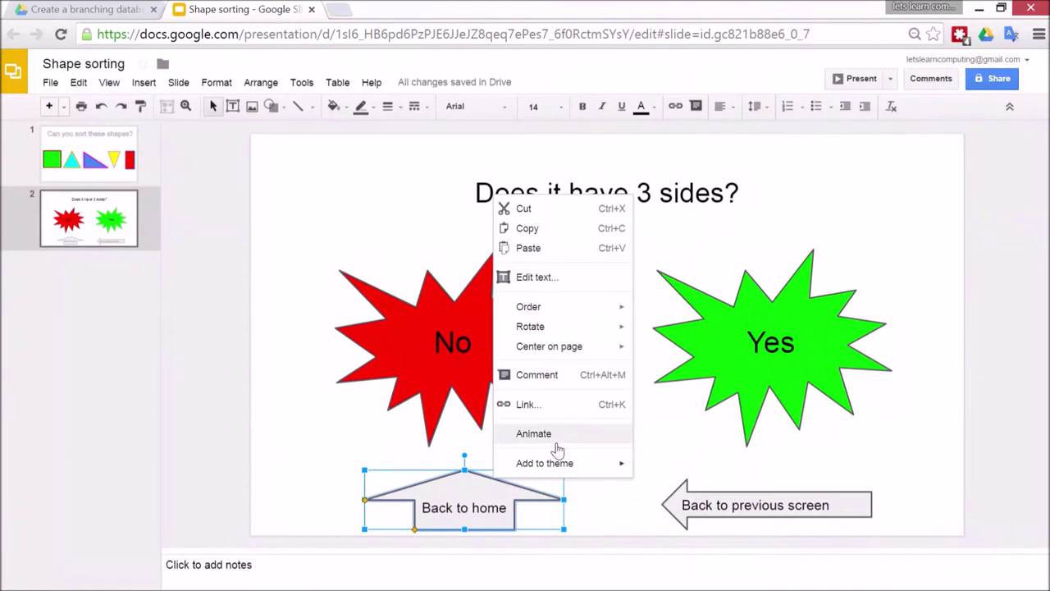
{"action": "left_click", "coordinate": [565, 410]}
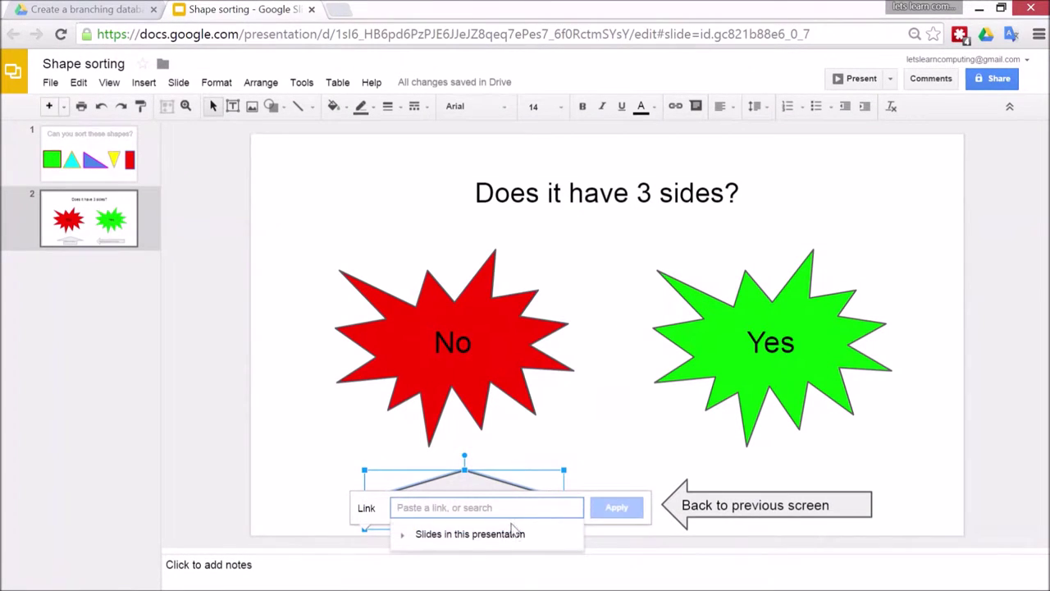
{"action": "left_click", "coordinate": [405, 538]}
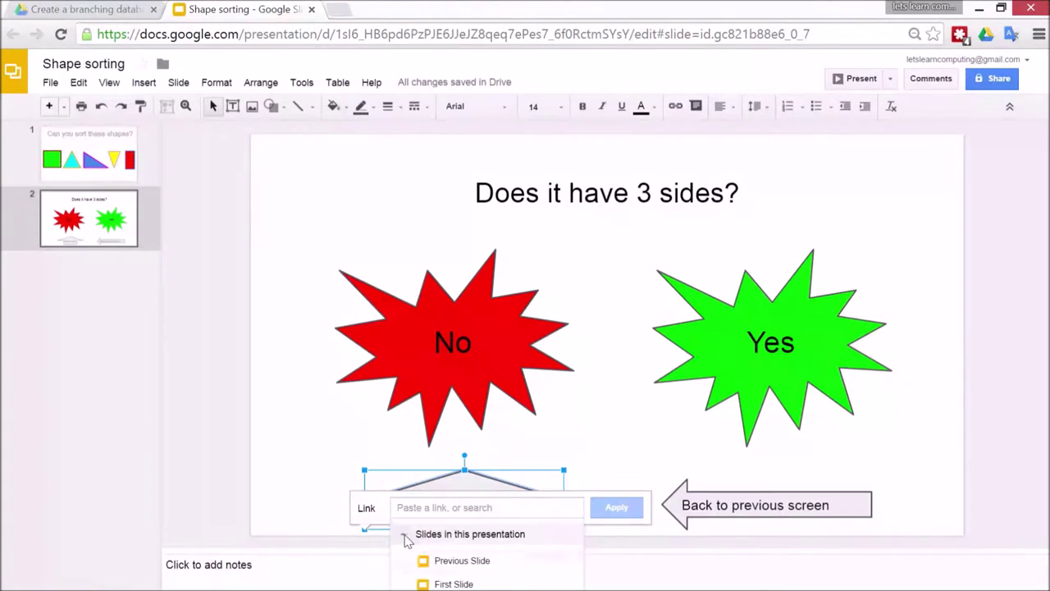
{"action": "left_click", "coordinate": [496, 581]}
{"action": "left_click", "coordinate": [630, 507]}
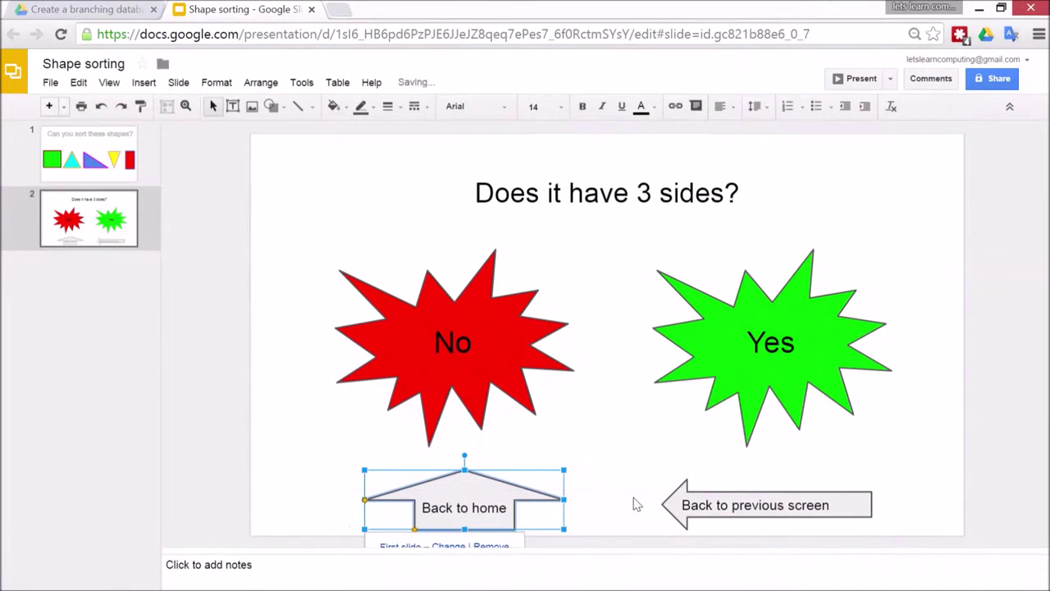
Link the Back to previous screen arrow to the Previous Slide.
{"action": "right_click", "coordinate": [858, 492]}
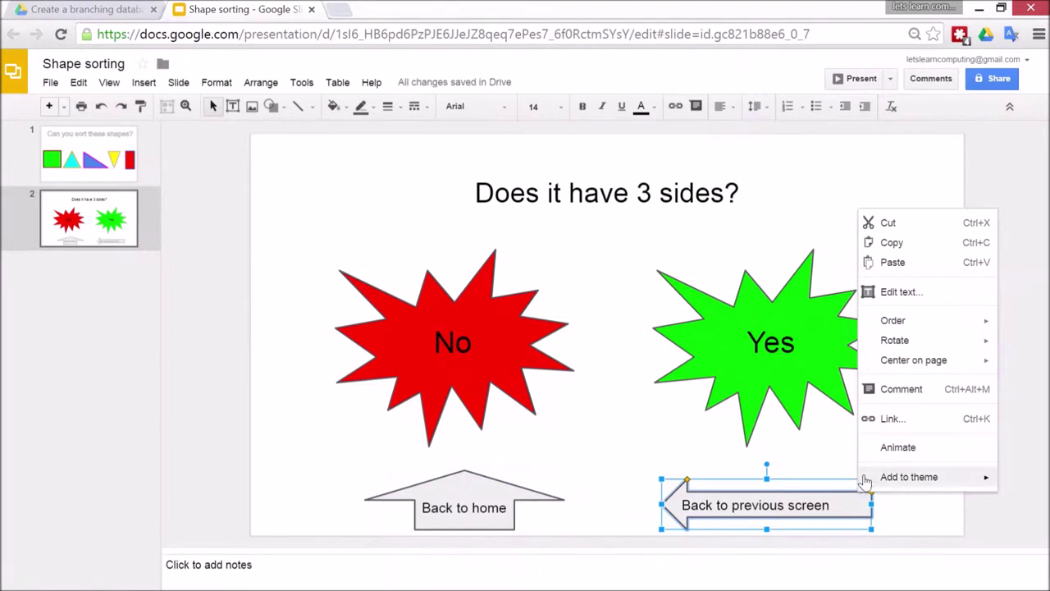
{"action": "left_click", "coordinate": [902, 418]}
{"action": "left_click", "coordinate": [695, 537]}
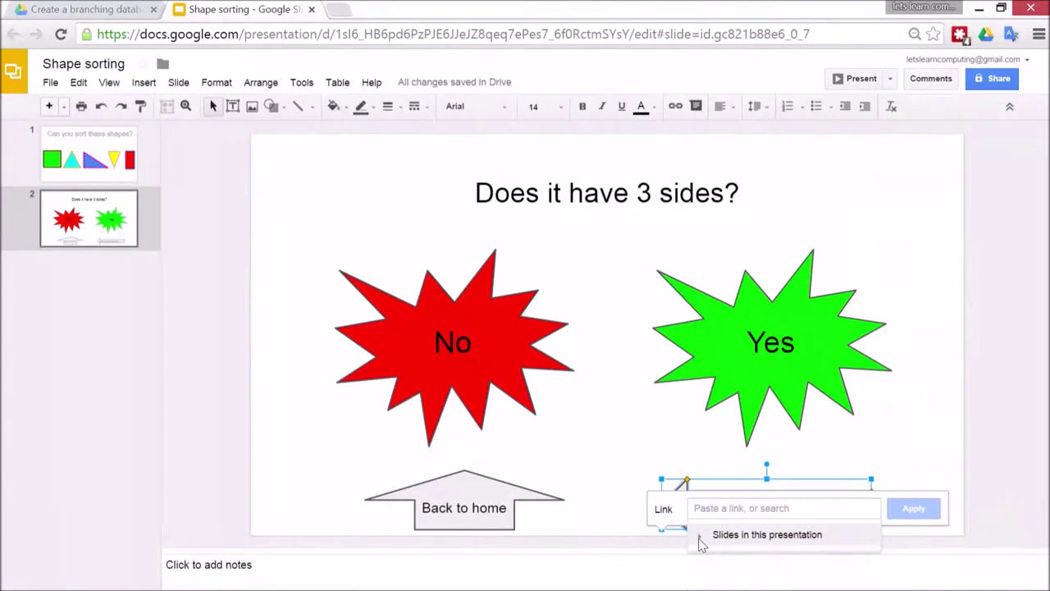
{"action": "left_click", "coordinate": [780, 562]}
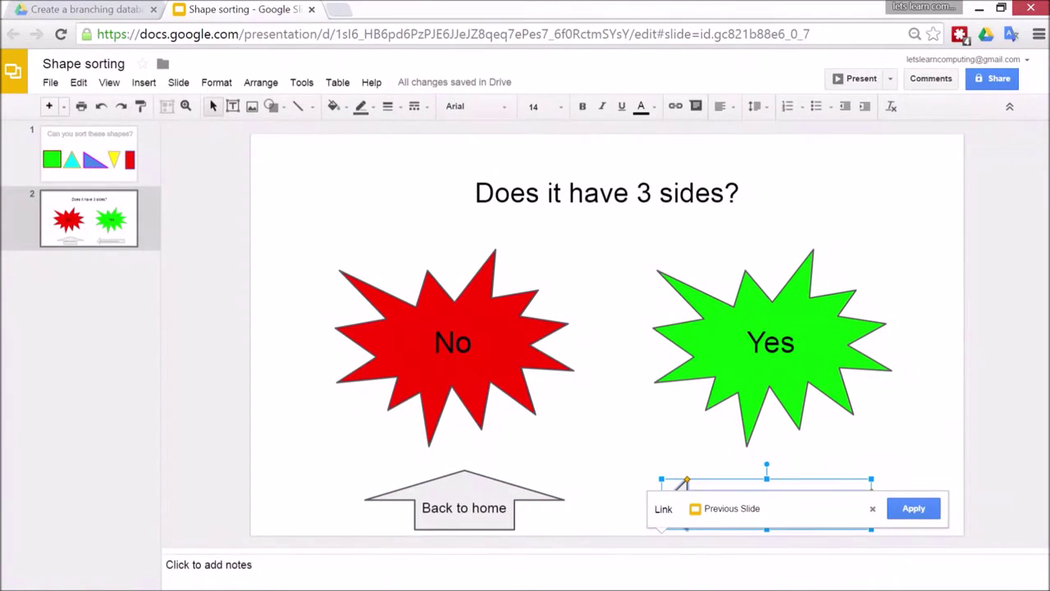
{"action": "left_click", "coordinate": [909, 511]}
{"action": "left_click", "coordinate": [638, 428]}
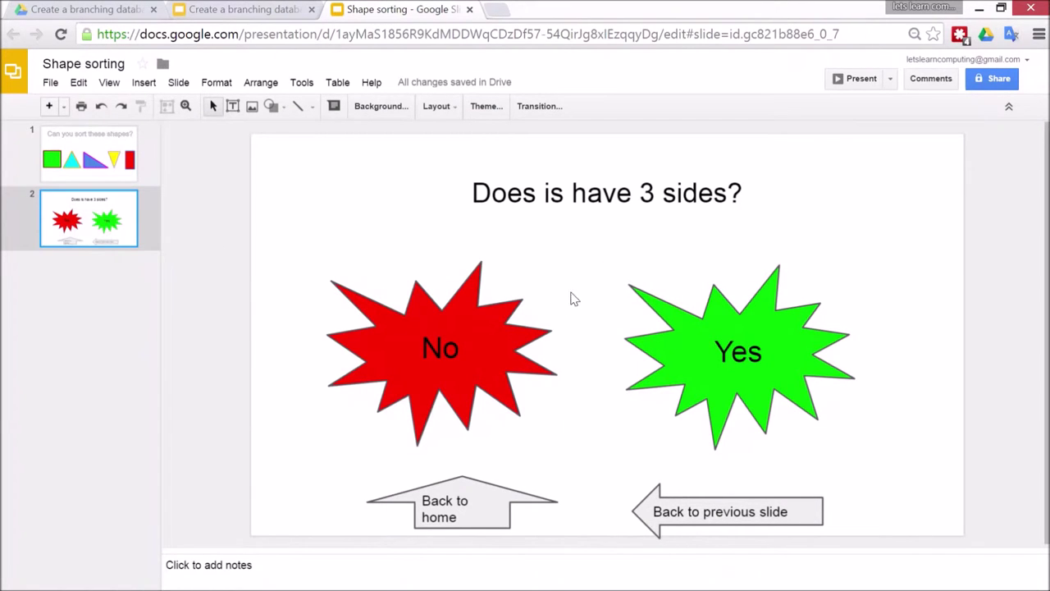
Duplicate slide 2 into questions 'Are all sides the same length?' and 'Are two sides the same length?'.
{"action": "right_click", "coordinate": [120, 217]}
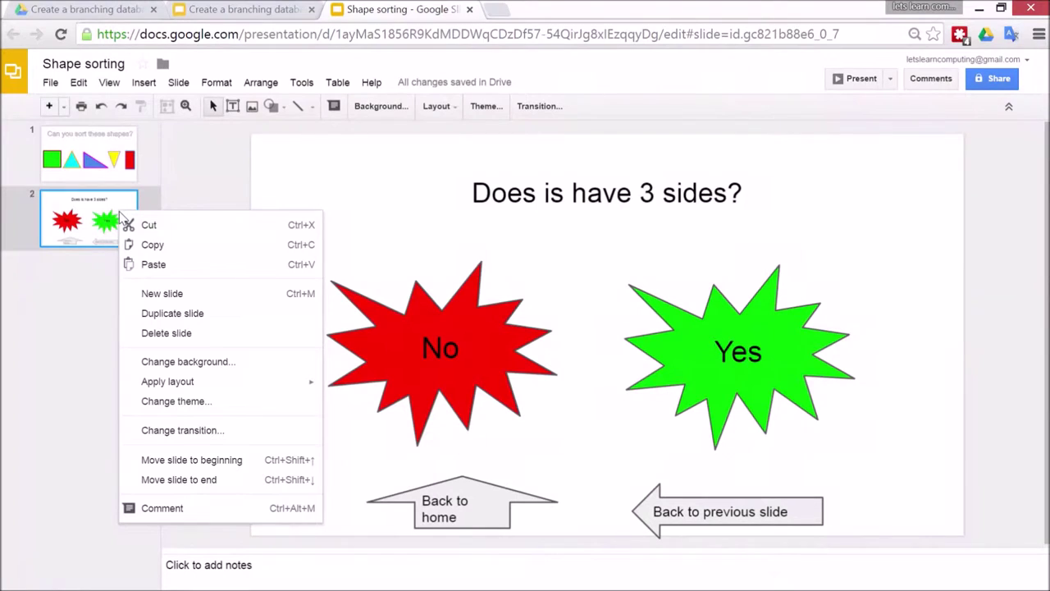
{"action": "left_click", "coordinate": [179, 316]}
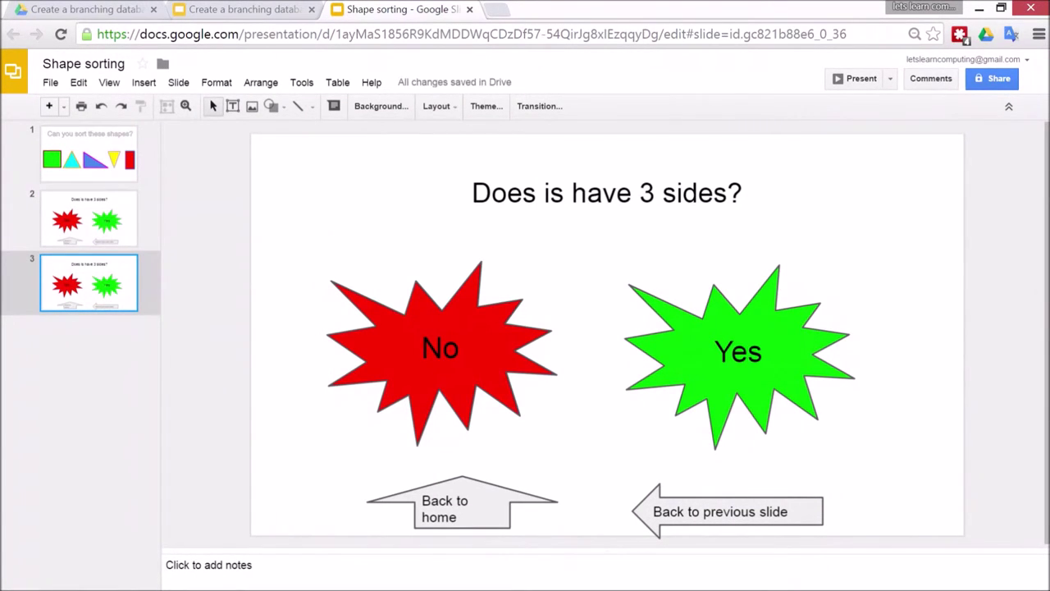
{"action": "triple_click", "coordinate": [607, 193]}
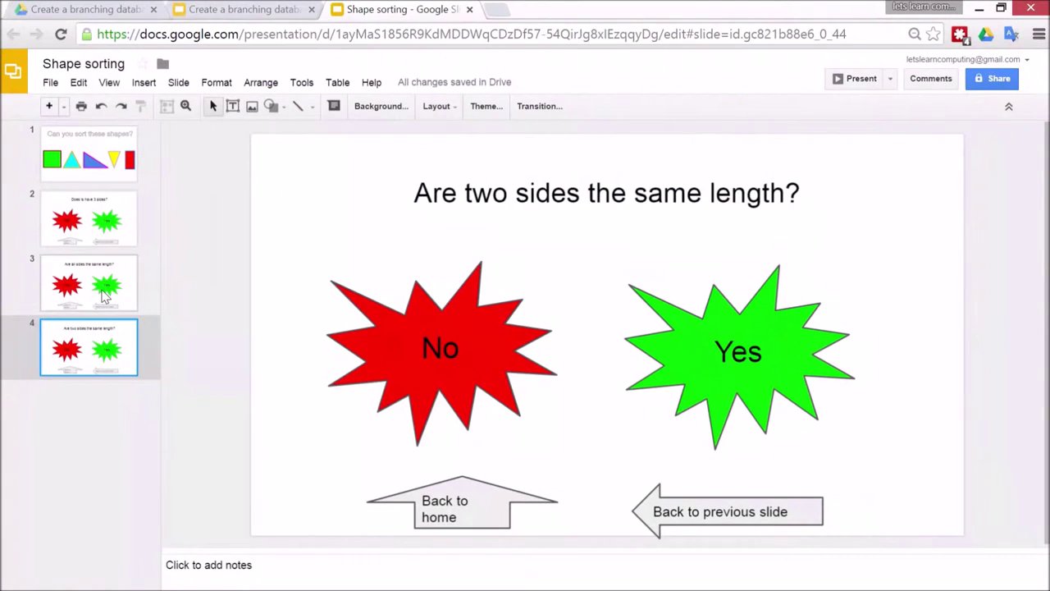
{"action": "left_click", "coordinate": [104, 296]}
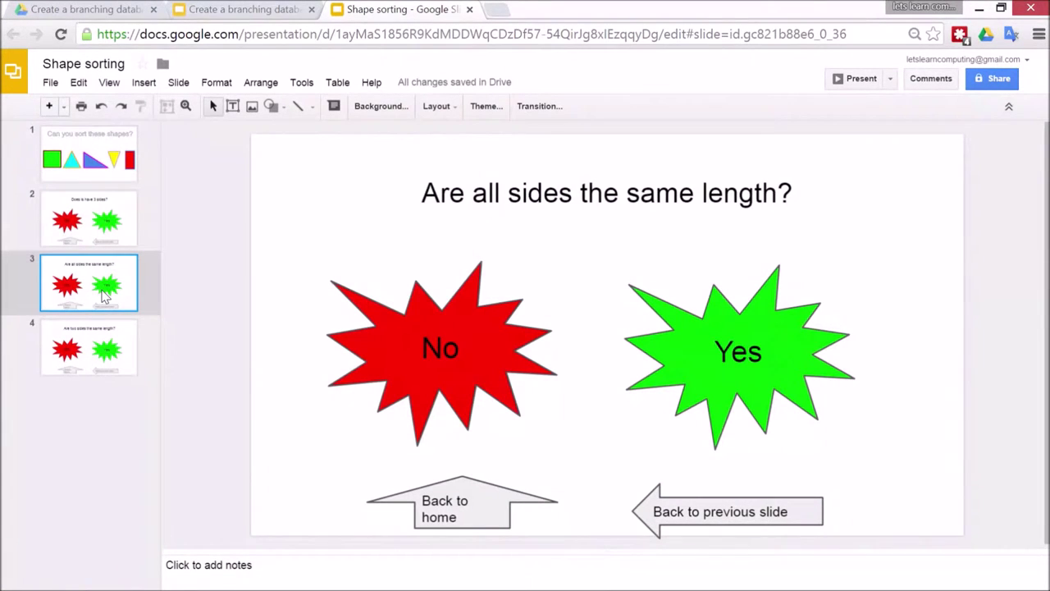
{"action": "left_click", "coordinate": [107, 336]}
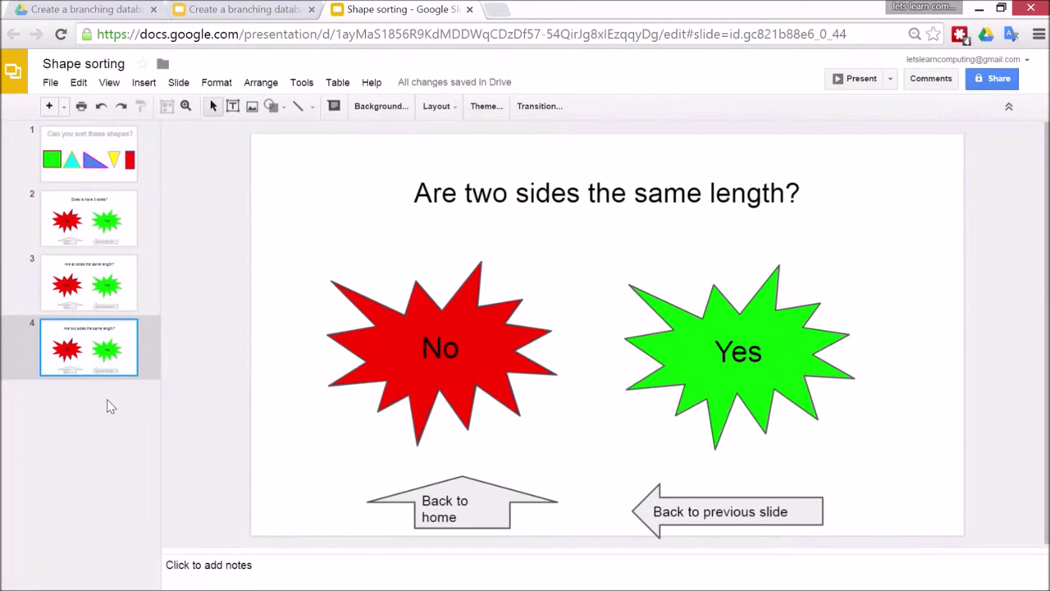
Add a new Title Only slide and copy the green square from slide 1.
{"action": "left_click", "coordinate": [65, 107]}
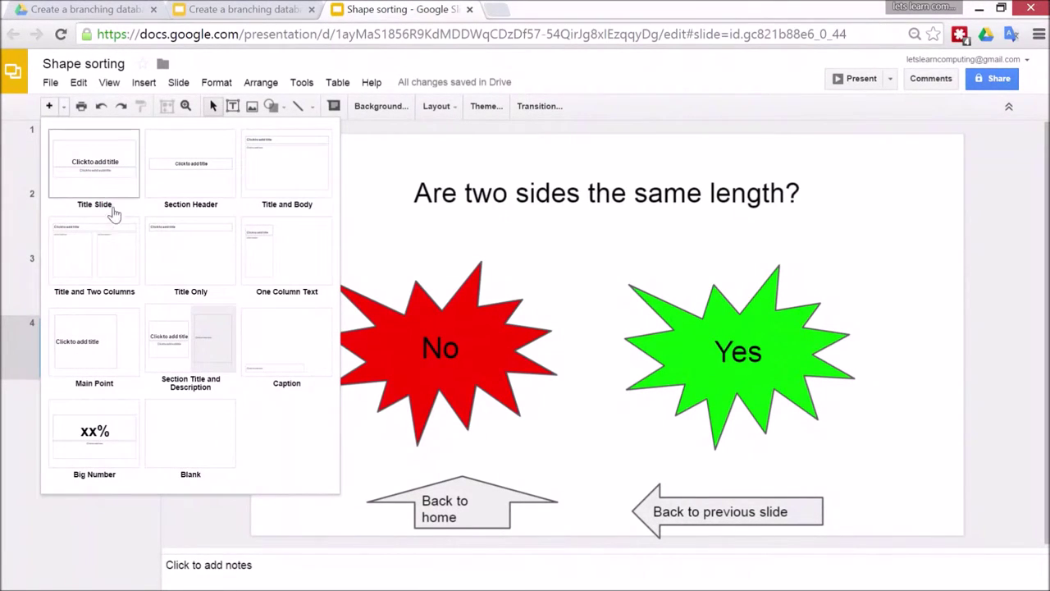
{"action": "left_click", "coordinate": [196, 256]}
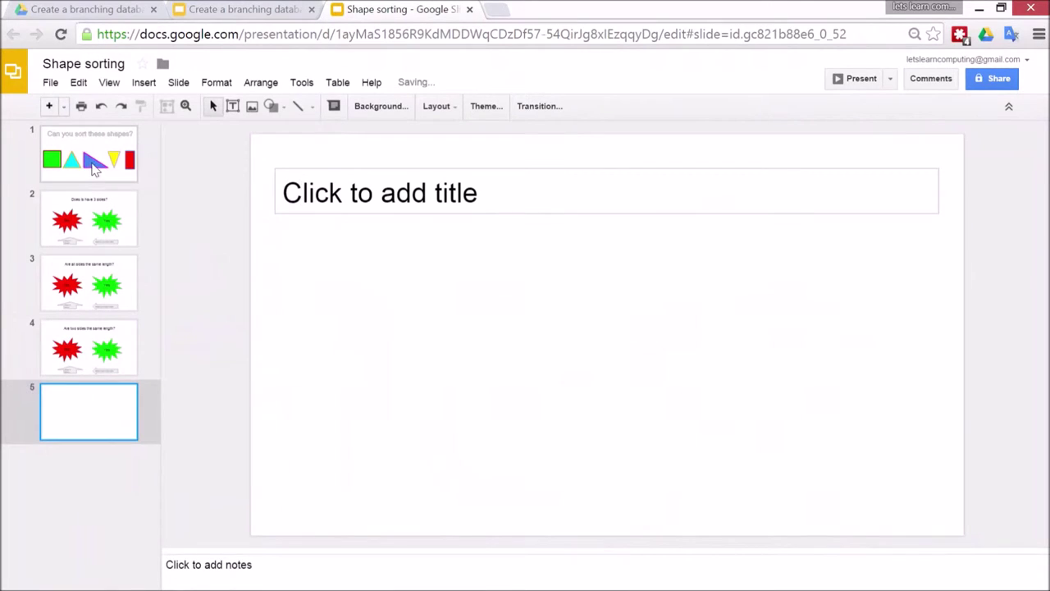
{"action": "left_click", "coordinate": [94, 168]}
{"action": "right_click", "coordinate": [327, 379]}
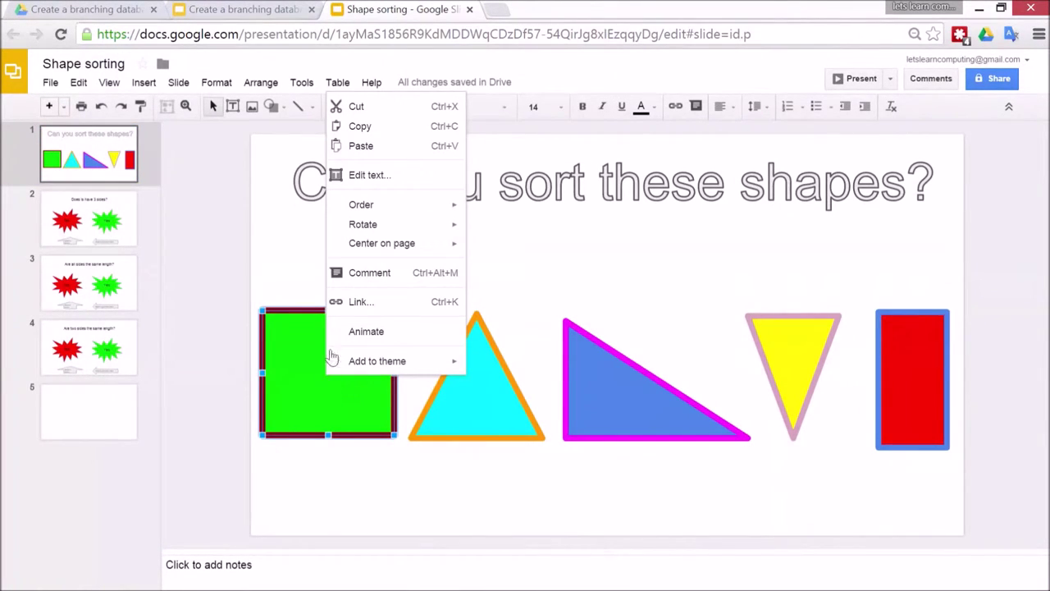
{"action": "left_click", "coordinate": [361, 127]}
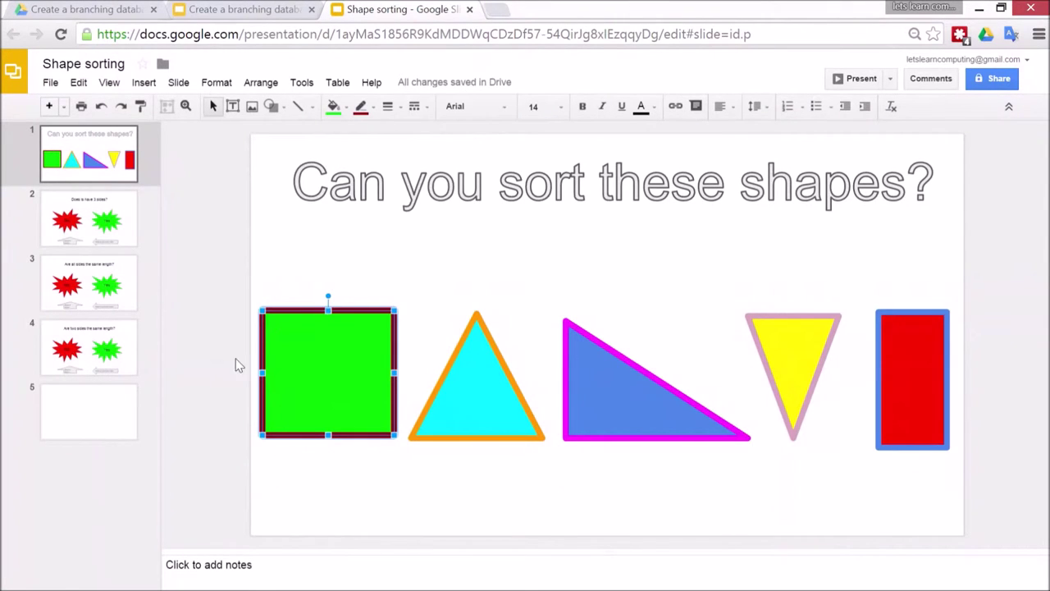
Paste the green square onto slide 5, enlarge it and centre it on the slide.
{"action": "left_click", "coordinate": [129, 405]}
{"action": "right_click", "coordinate": [365, 352]}
{"action": "left_click", "coordinate": [407, 397]}
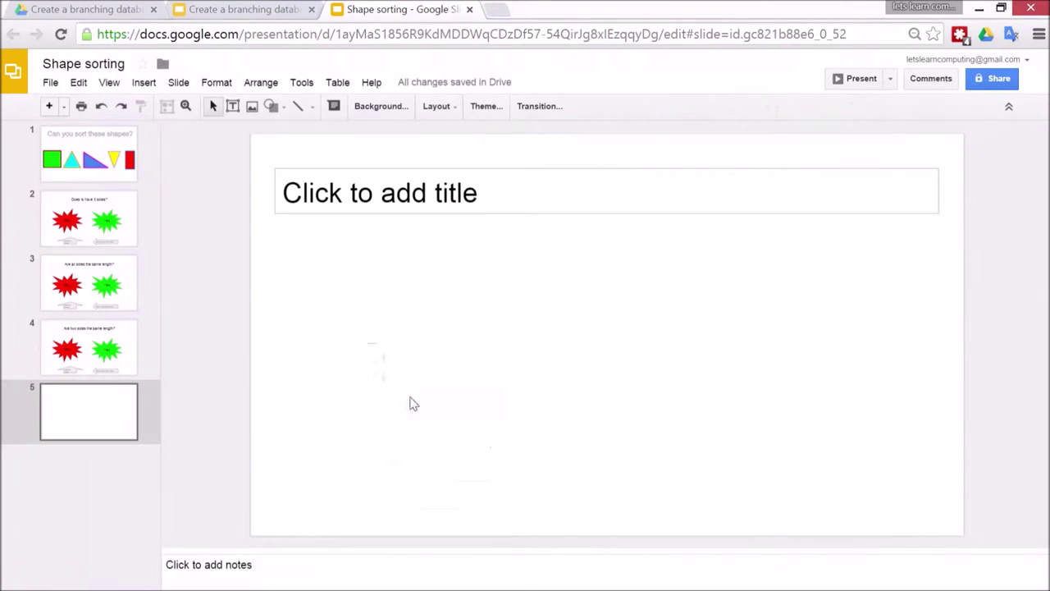
{"action": "left_click_drag", "start_coordinate": [395, 435], "coordinate": [511, 525]}
{"action": "left_click_drag", "start_coordinate": [400, 400], "coordinate": [619, 365]}
Title slide 5 'Square' and centre the title.
{"action": "left_click", "coordinate": [467, 192]}
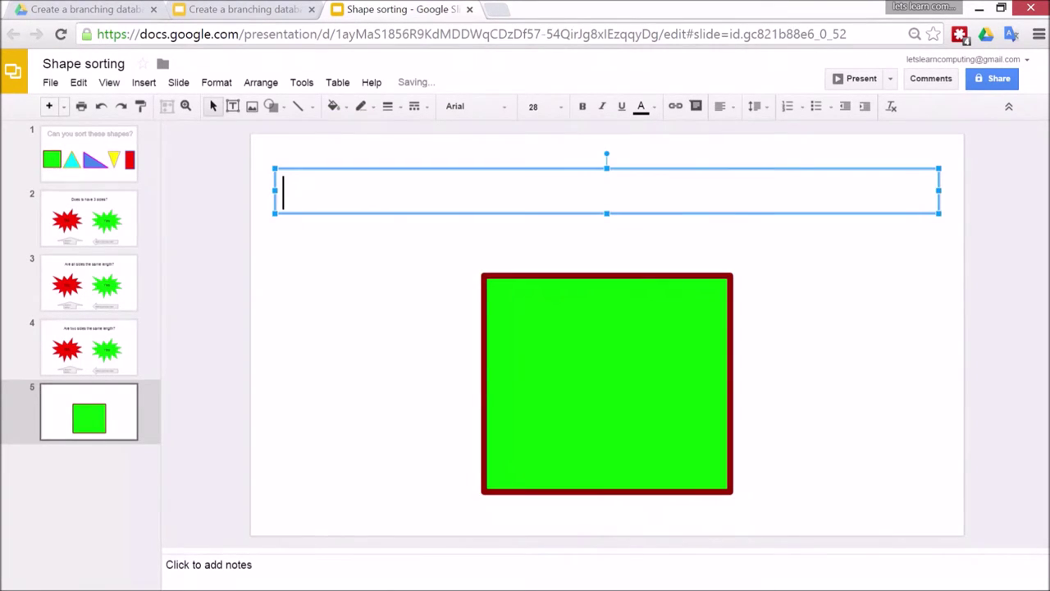
{"action": "left_click", "coordinate": [145, 84]}
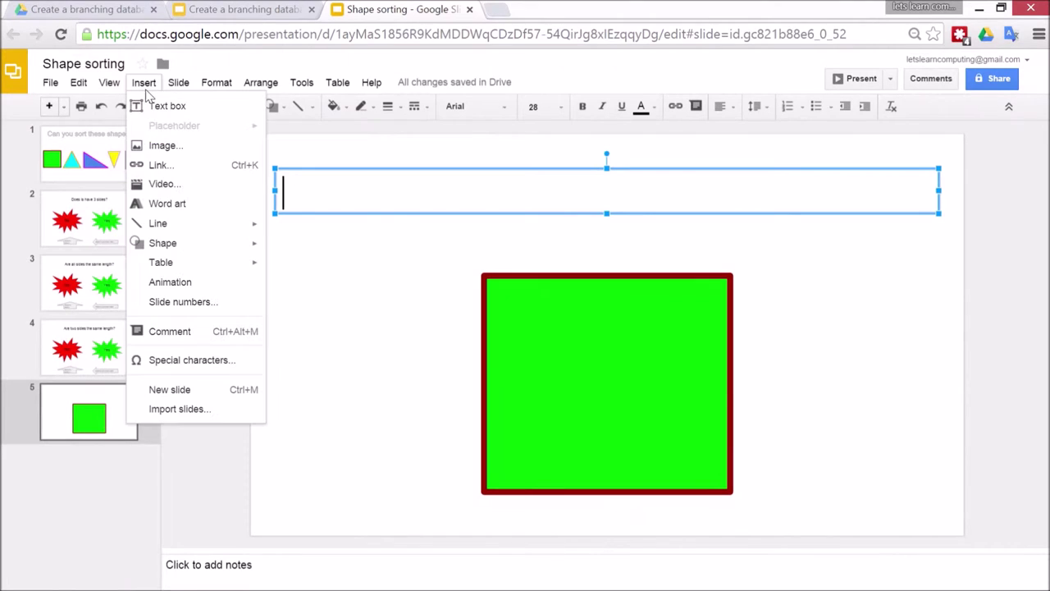
{"action": "left_click", "coordinate": [145, 83]}
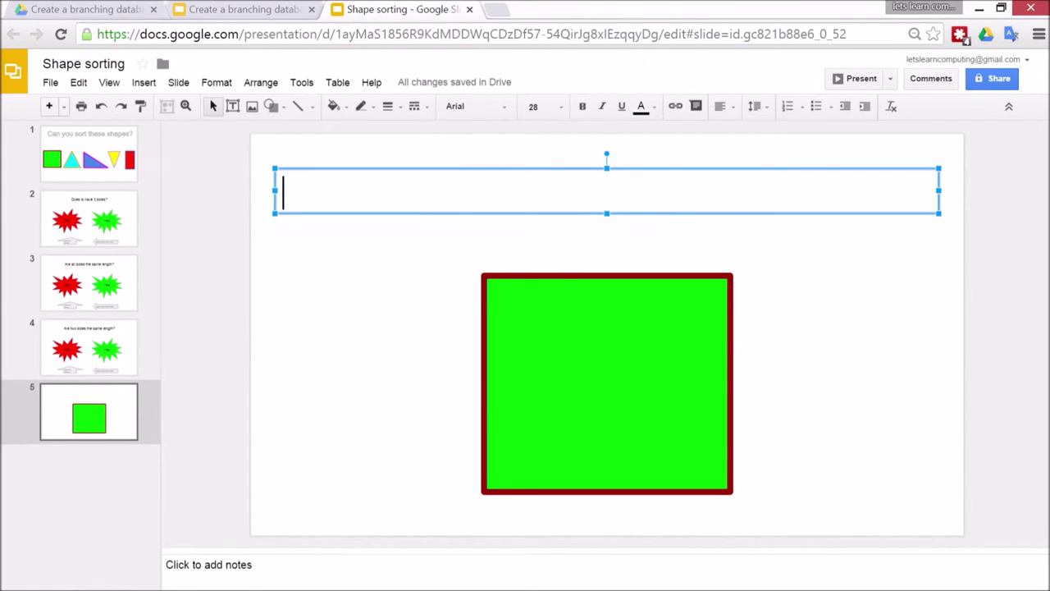
{"action": "type", "text": "Square"}
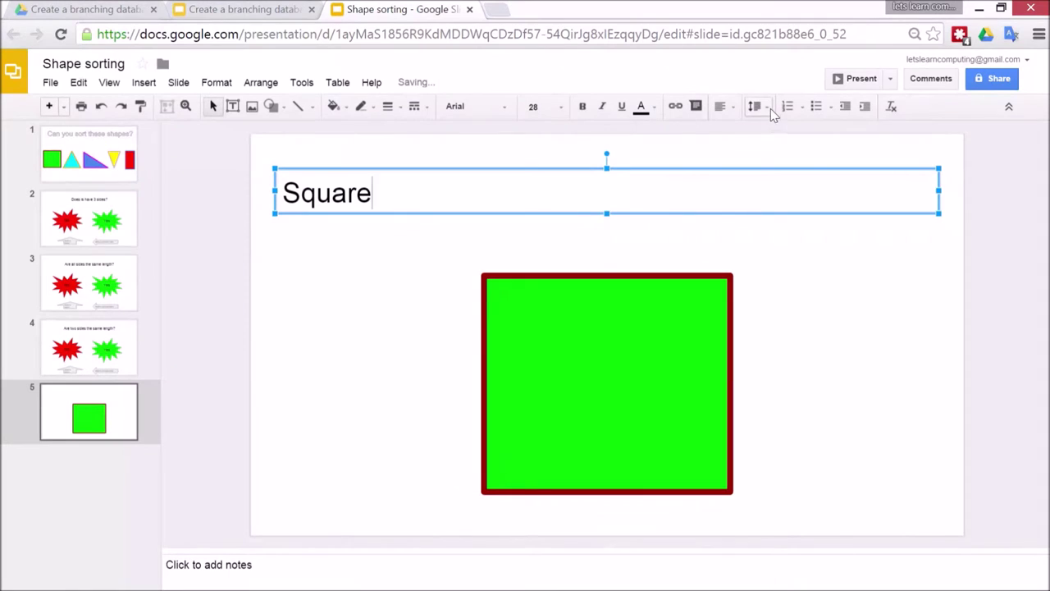
{"action": "left_click", "coordinate": [731, 108]}
{"action": "left_click", "coordinate": [746, 130]}
Duplicate the Square slide, then review the triangle and Rectangle answer slides.
{"action": "right_click", "coordinate": [98, 440]}
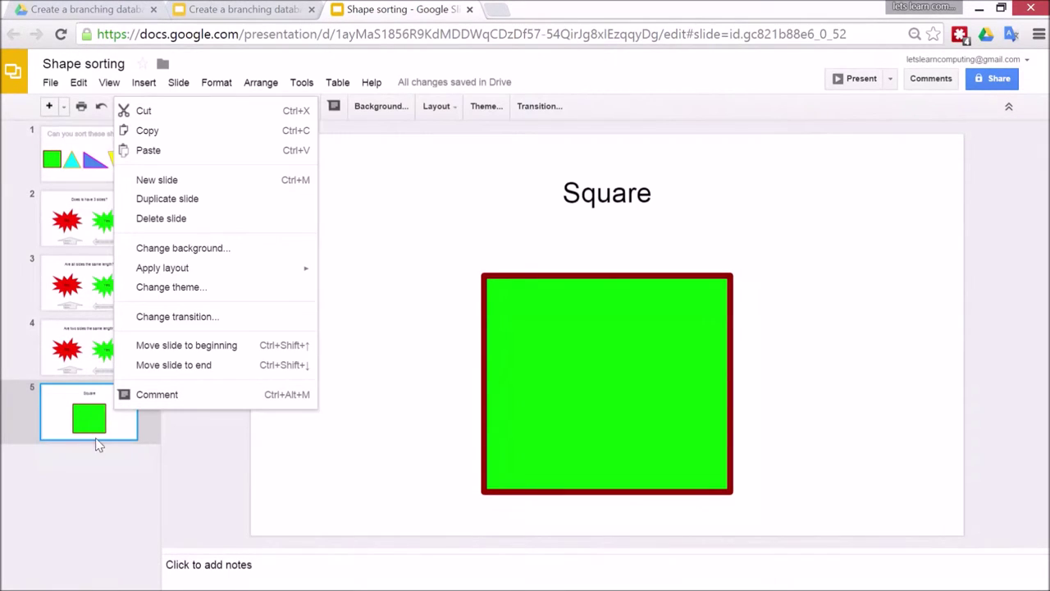
{"action": "left_click", "coordinate": [143, 203]}
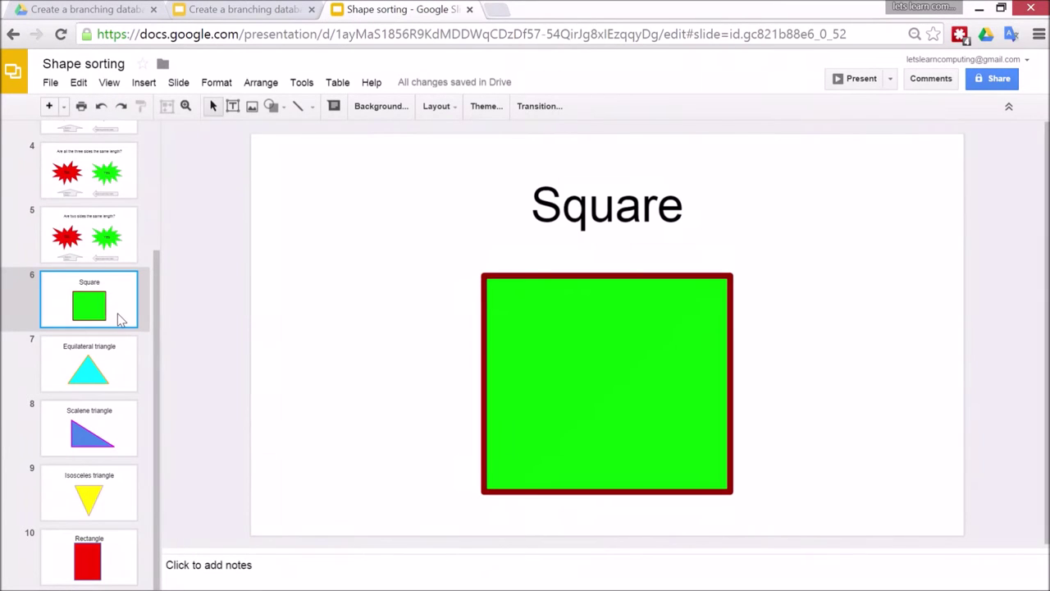
{"action": "left_click", "coordinate": [122, 355]}
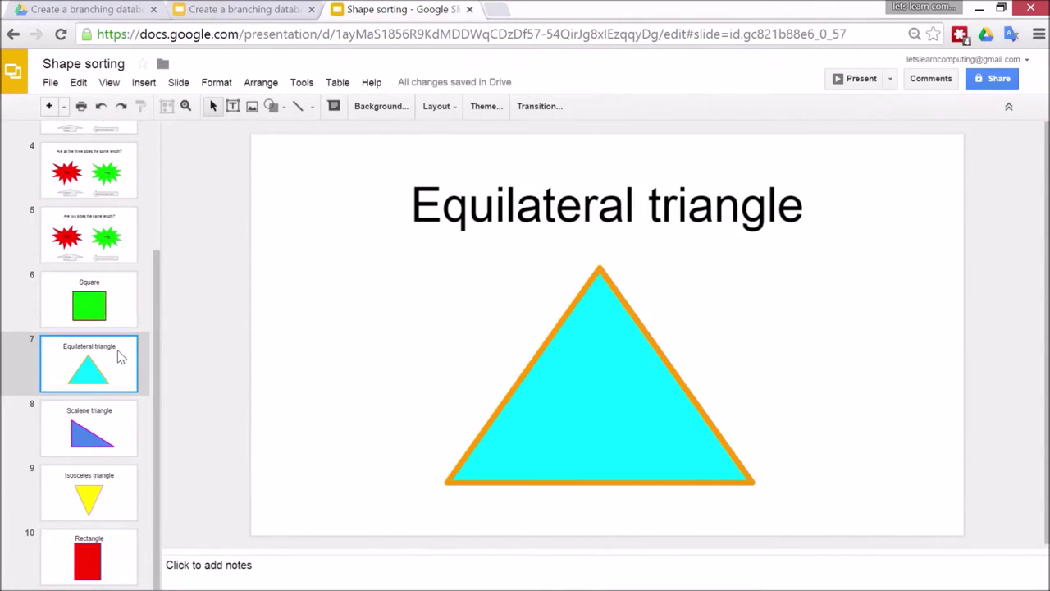
{"action": "left_click", "coordinate": [119, 428]}
{"action": "left_click", "coordinate": [89, 558]}
{"action": "scroll", "coordinate": [115, 328], "scroll_direction": "up", "scroll_amount": 5}
{"action": "left_click", "coordinate": [71, 225]}
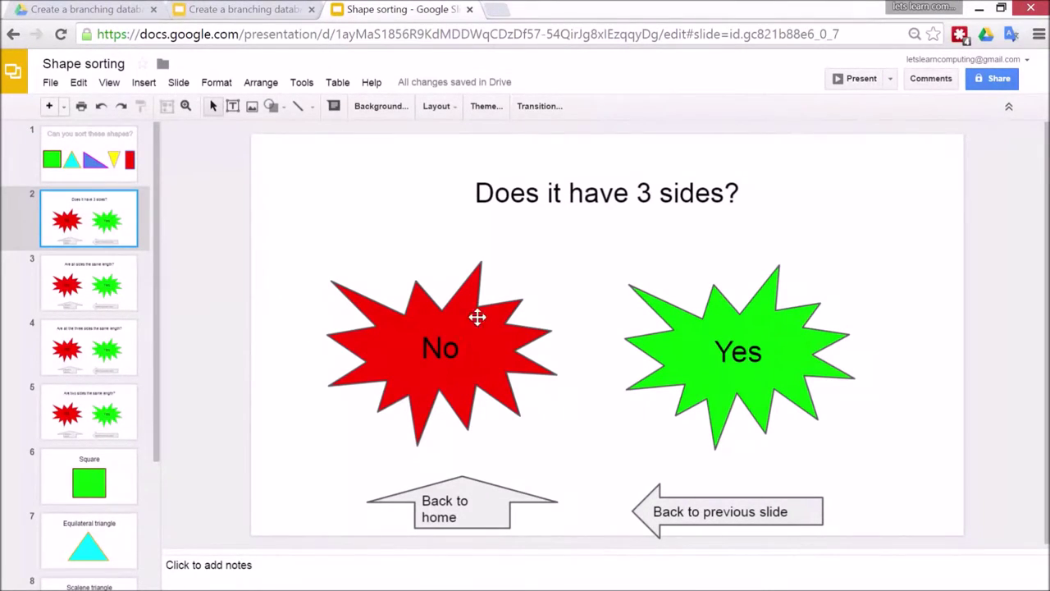
Relink the red No starburst from slide 4 to slide 3.
{"action": "right_click", "coordinate": [358, 302]}
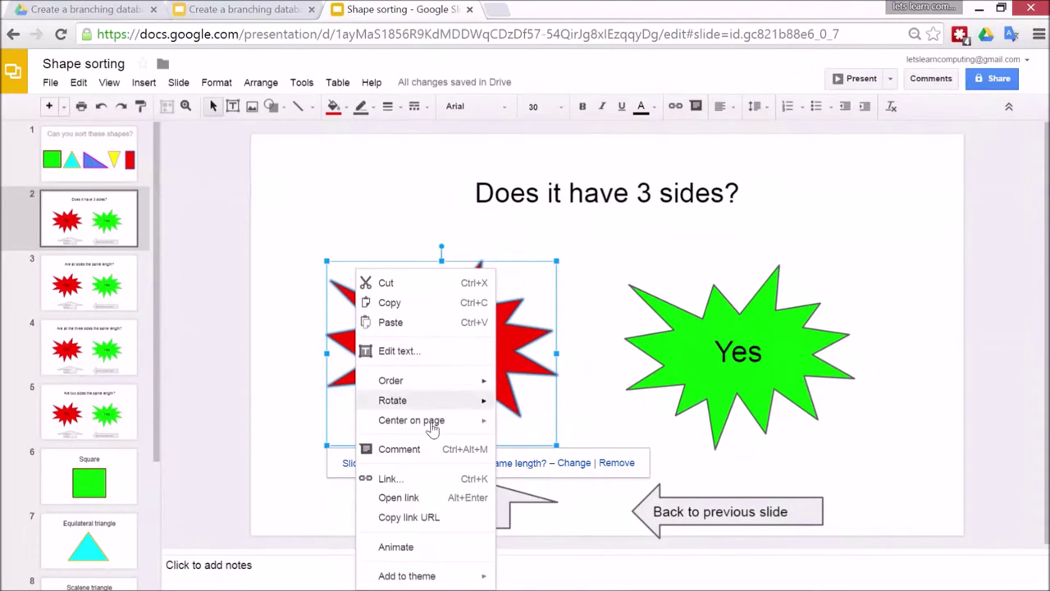
{"action": "left_click", "coordinate": [423, 480]}
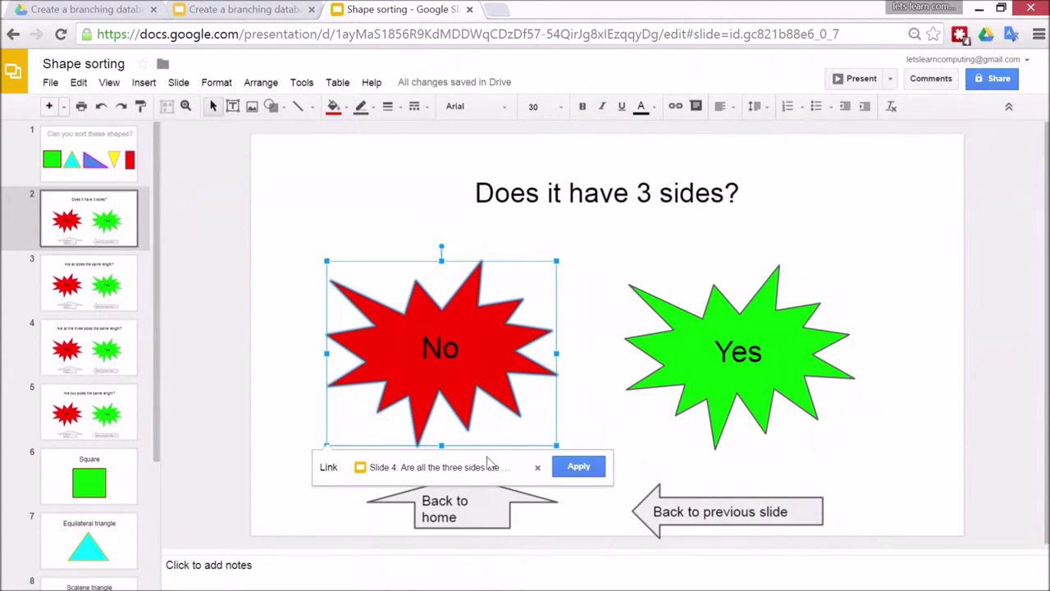
{"action": "left_click", "coordinate": [539, 467]}
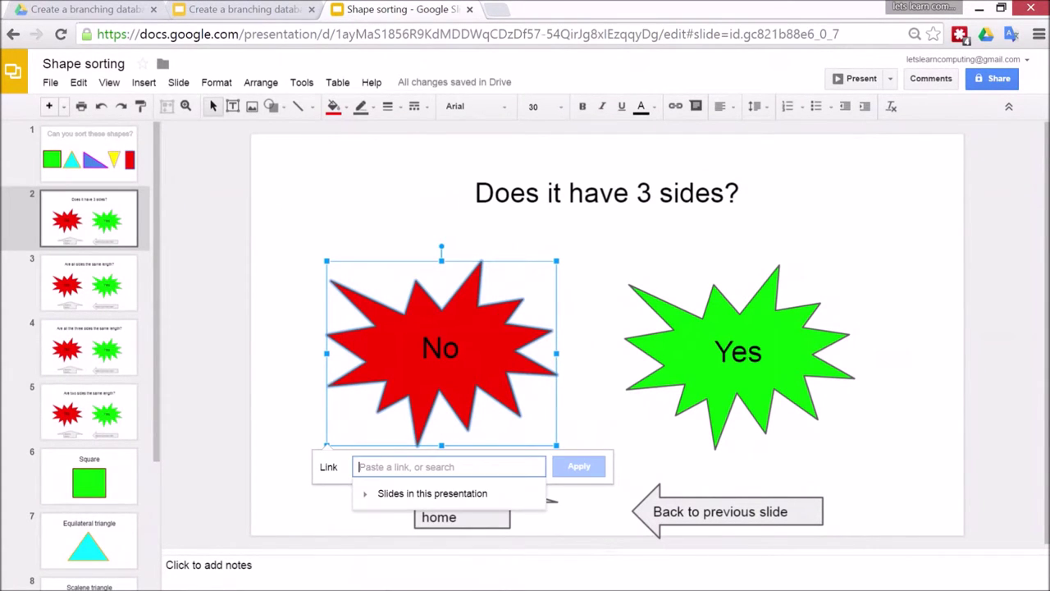
{"action": "left_click", "coordinate": [364, 495]}
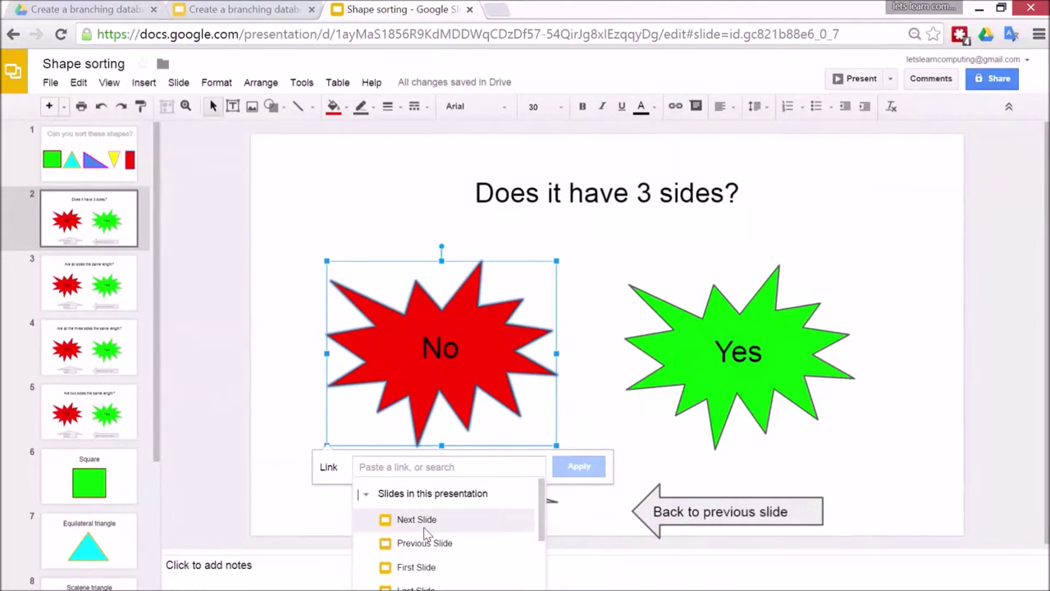
{"action": "scroll", "coordinate": [427, 533], "scroll_direction": "down", "scroll_amount": 2}
{"action": "scroll", "coordinate": [475, 558], "scroll_direction": "down", "scroll_amount": 2}
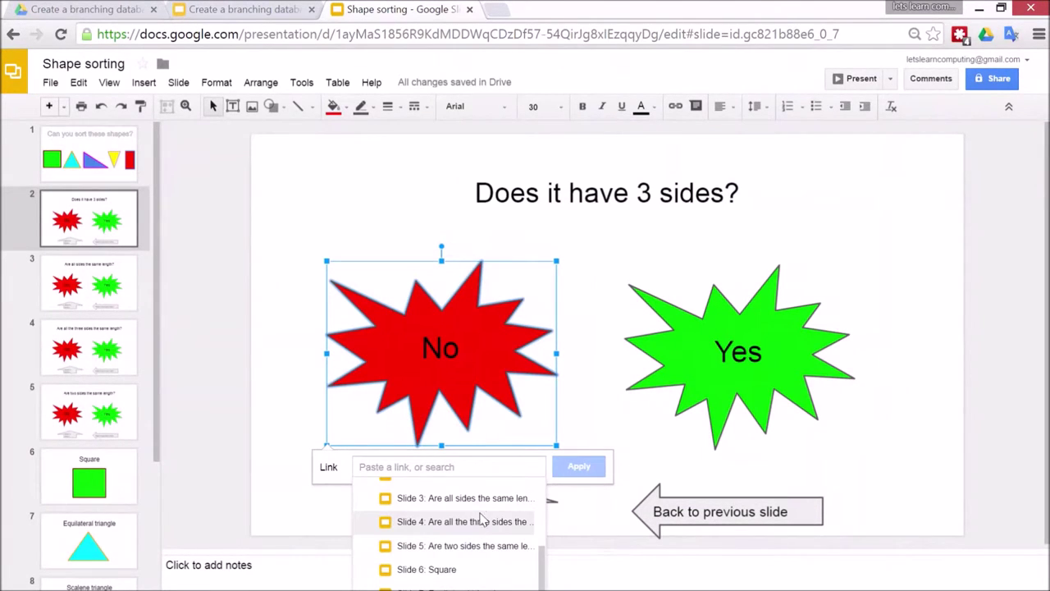
{"action": "left_click", "coordinate": [484, 502]}
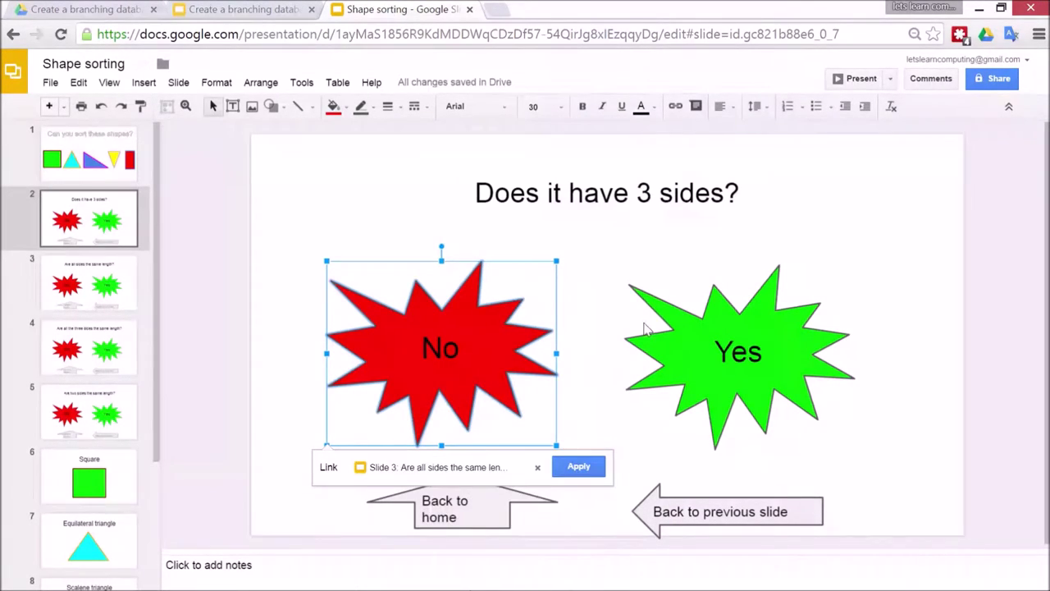
{"action": "left_click", "coordinate": [579, 466]}
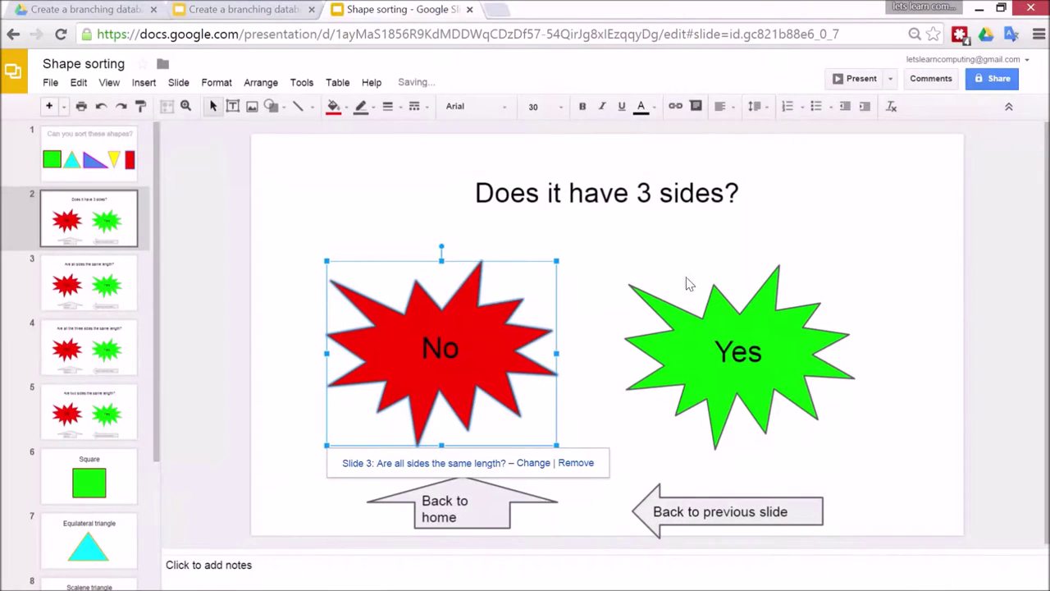
Relink the green Yes starburst from slide 3 to slide 4.
{"action": "right_click", "coordinate": [766, 328]}
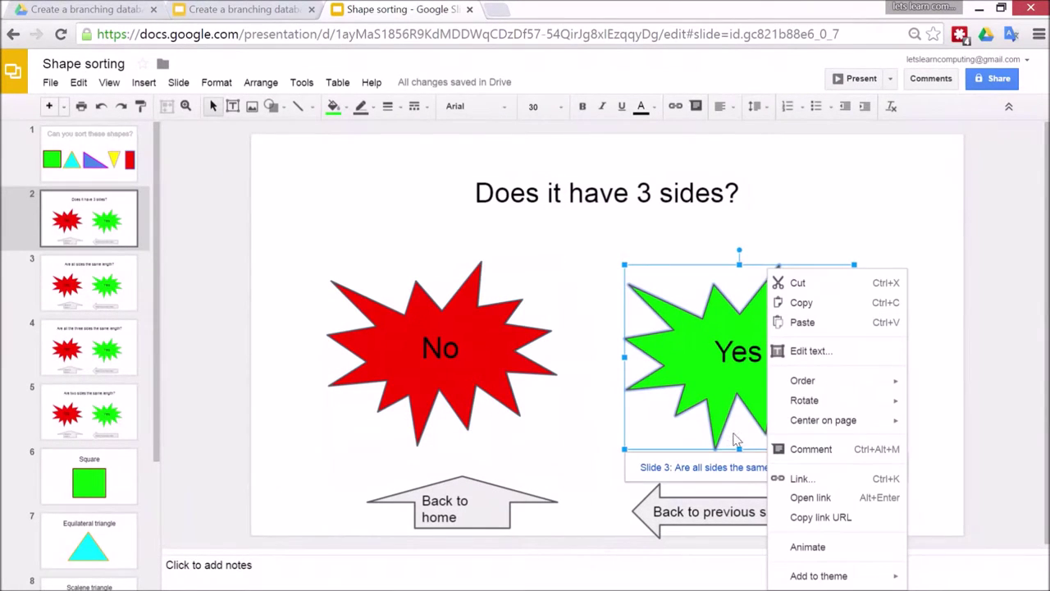
{"action": "left_click", "coordinate": [841, 479]}
{"action": "left_click", "coordinate": [835, 470]}
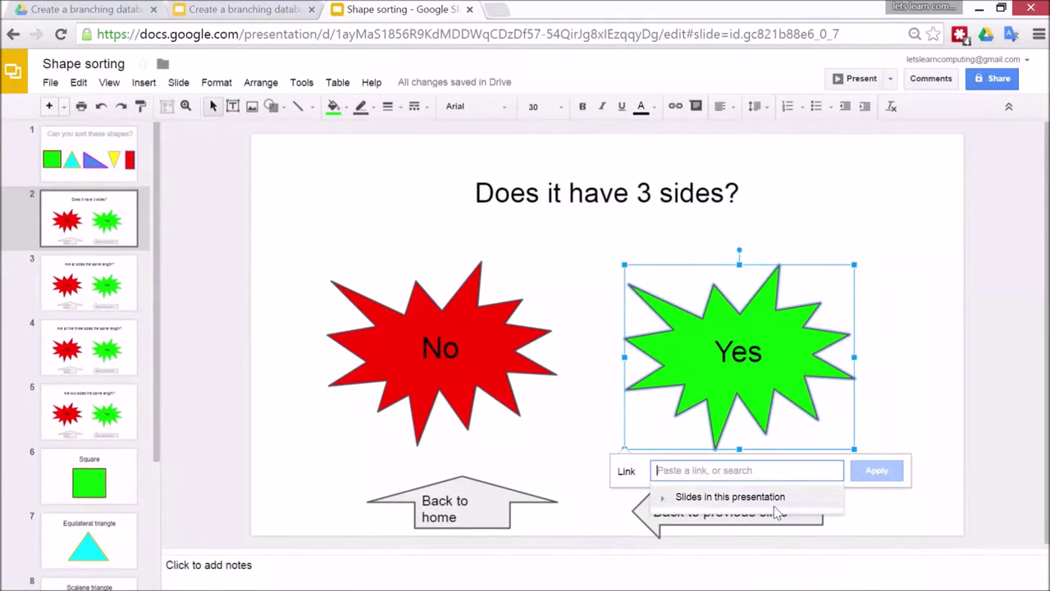
{"action": "left_click", "coordinate": [662, 504]}
{"action": "scroll", "coordinate": [785, 558], "scroll_direction": "down", "scroll_amount": 3}
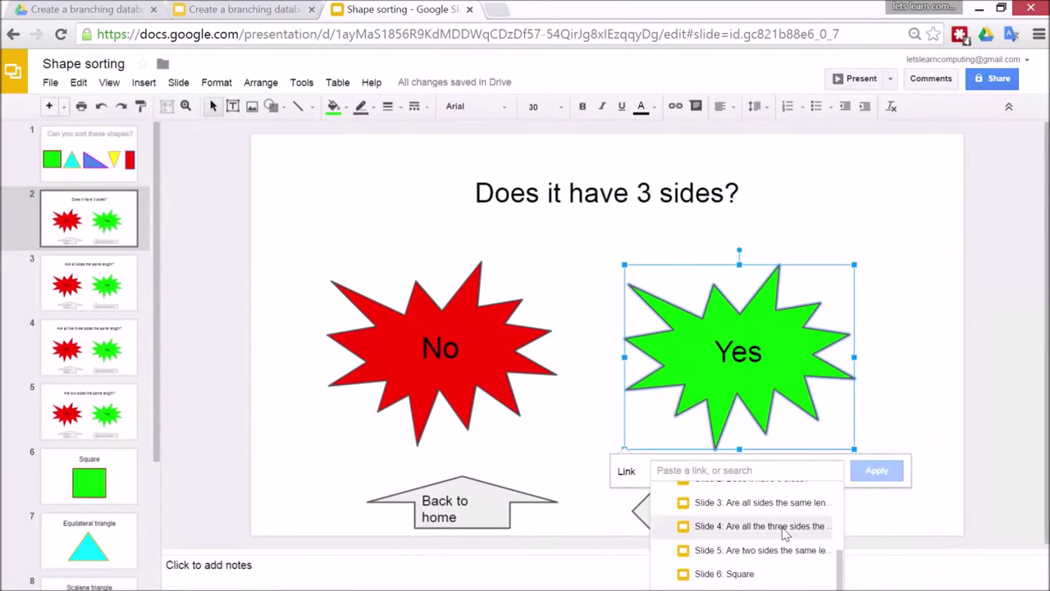
{"action": "left_click", "coordinate": [785, 529]}
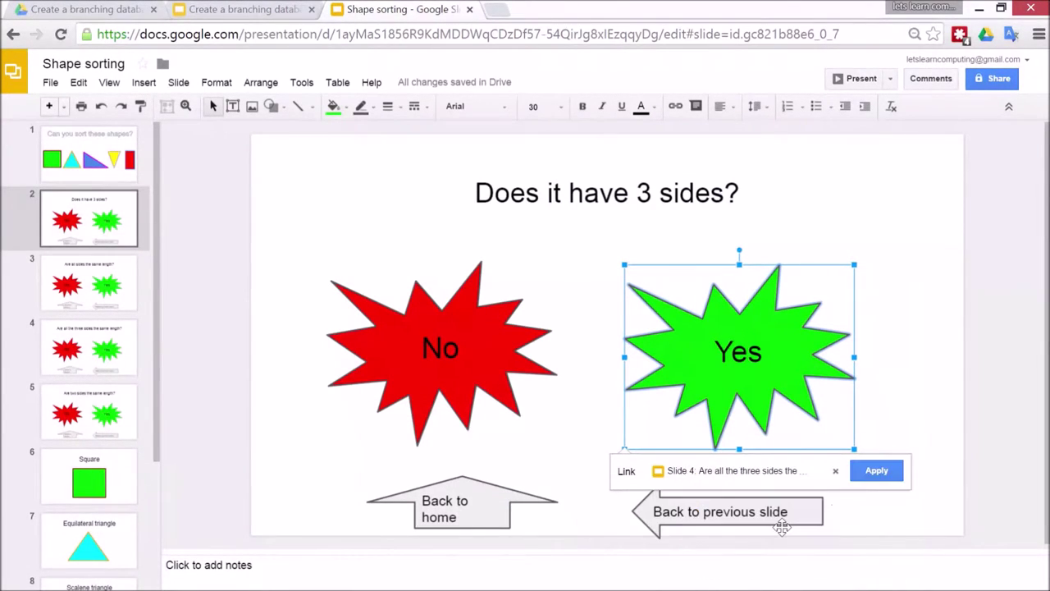
{"action": "left_click", "coordinate": [874, 471]}
{"action": "left_click", "coordinate": [334, 450]}
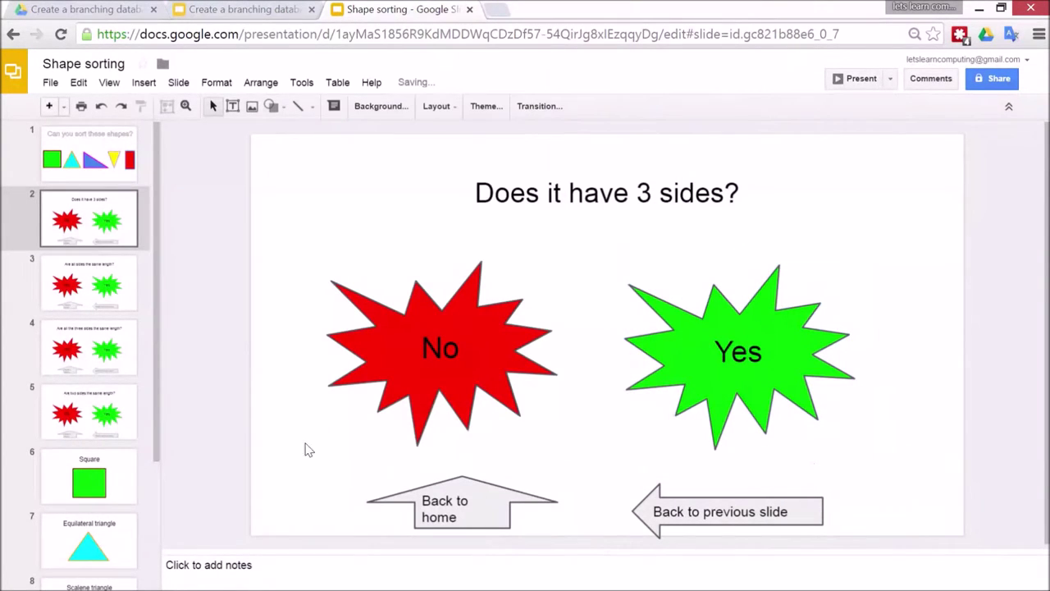
On slide 3, link the red No starburst to Slide 10: Rectangle.
{"action": "left_click", "coordinate": [102, 297]}
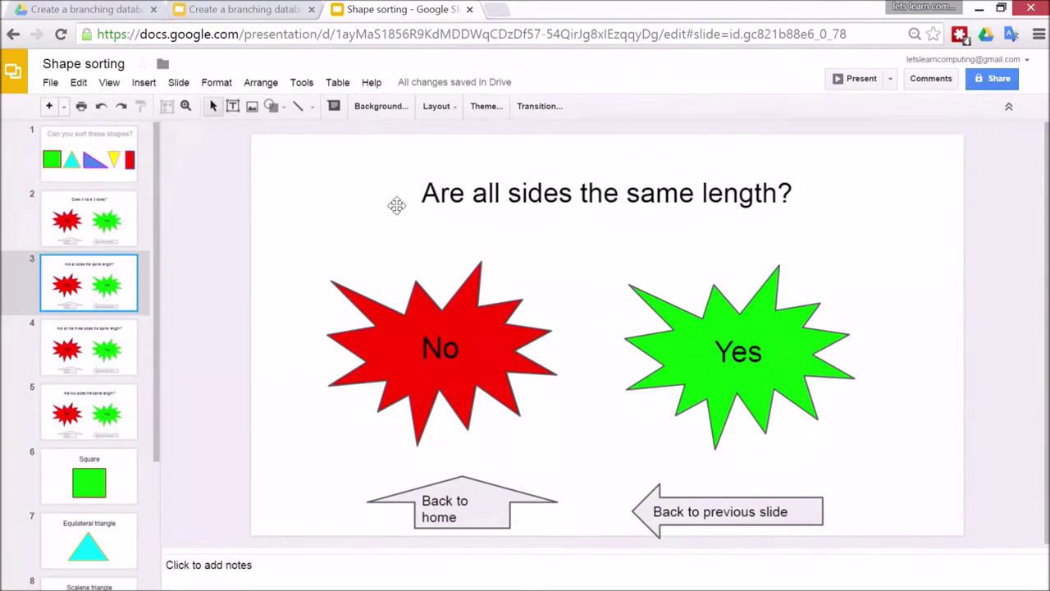
{"action": "right_click", "coordinate": [386, 312]}
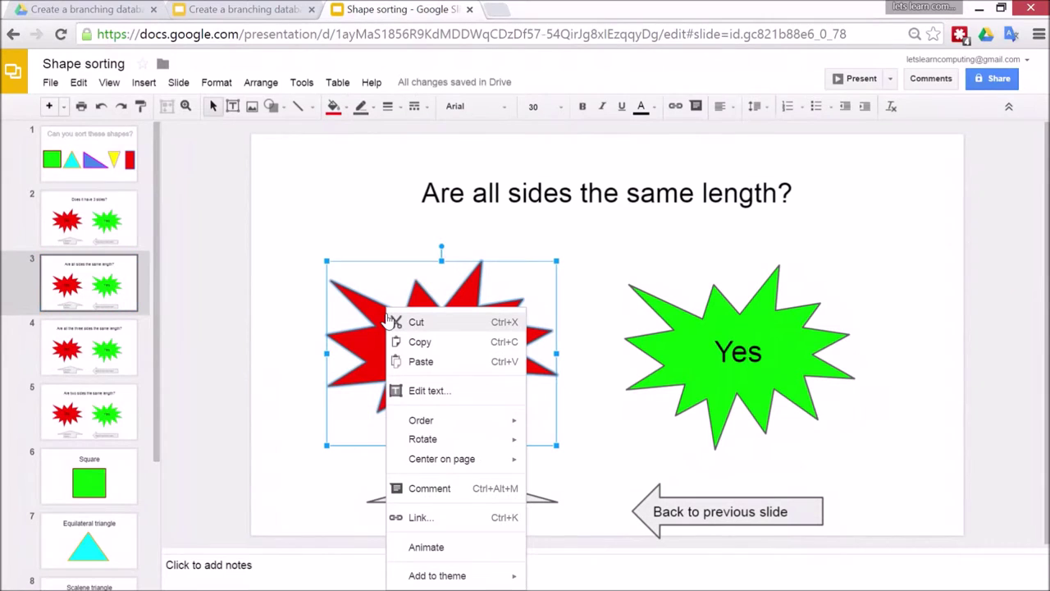
{"action": "left_click", "coordinate": [457, 515]}
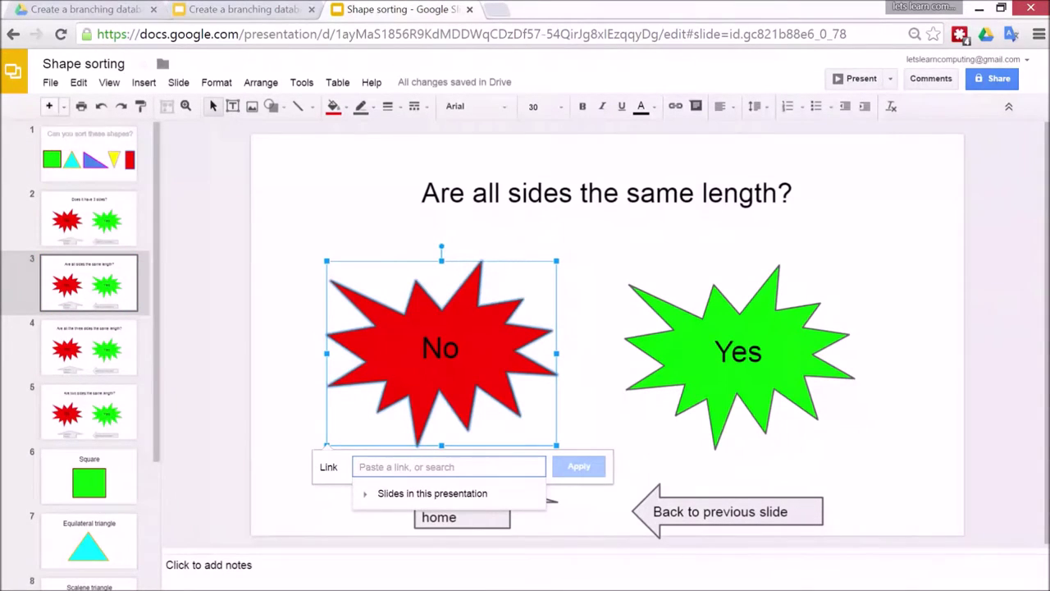
{"action": "left_click", "coordinate": [368, 496]}
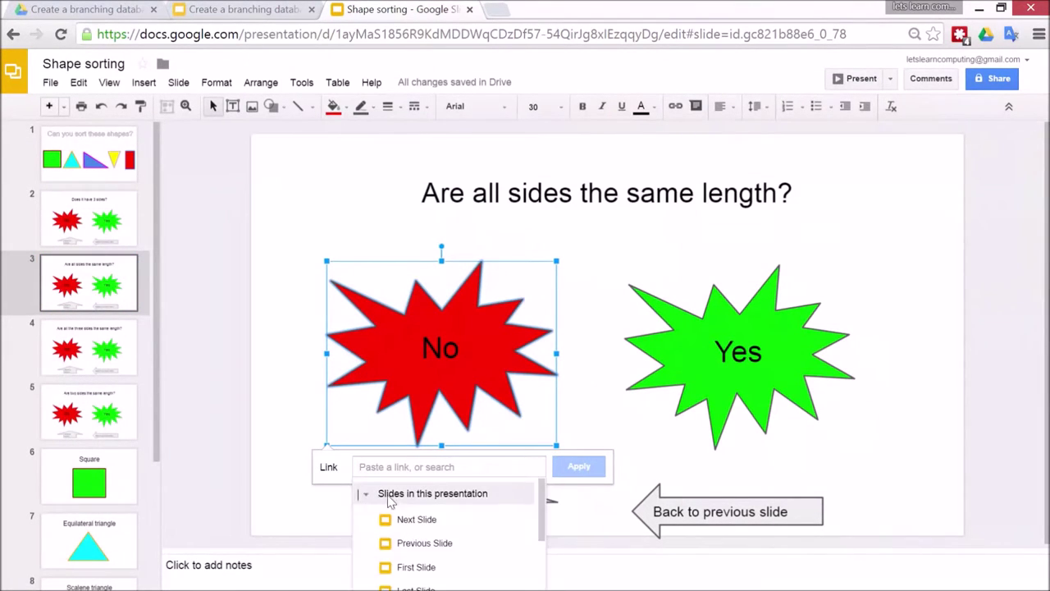
{"action": "scroll", "coordinate": [520, 537], "scroll_direction": "down", "scroll_amount": 3}
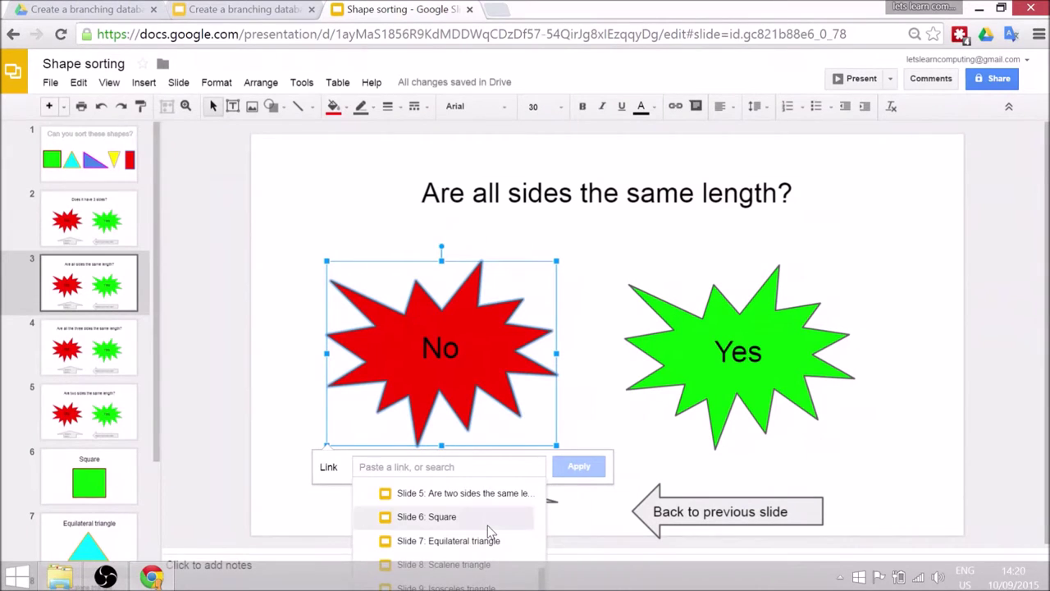
{"action": "scroll", "coordinate": [484, 533], "scroll_direction": "up", "scroll_amount": 4}
{"action": "scroll", "coordinate": [484, 534], "scroll_direction": "down", "scroll_amount": 5}
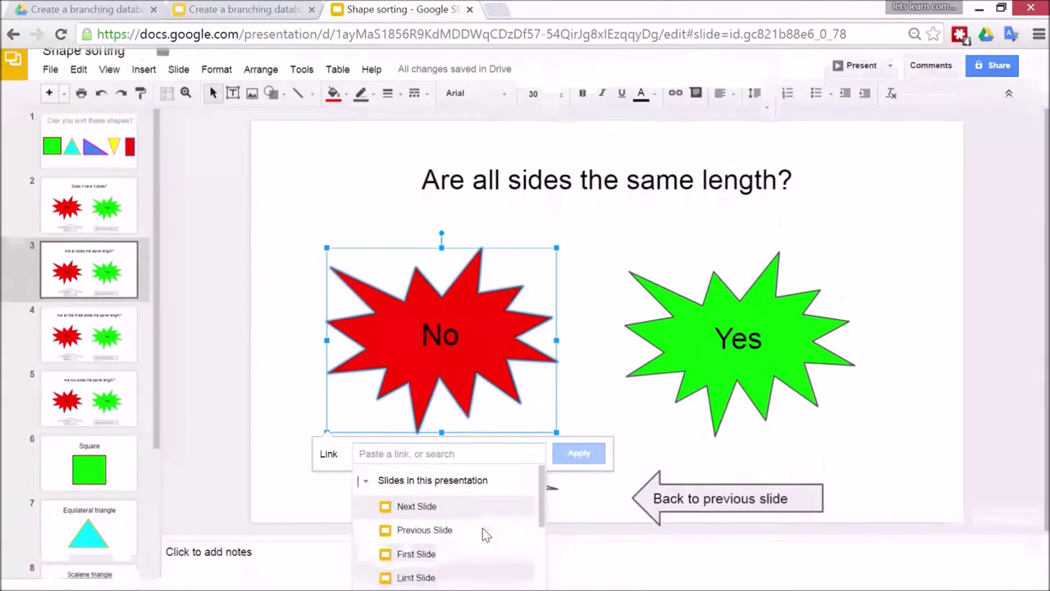
{"action": "scroll", "coordinate": [486, 535], "scroll_direction": "down", "scroll_amount": 1}
{"action": "scroll", "coordinate": [486, 535], "scroll_direction": "up", "scroll_amount": 4}
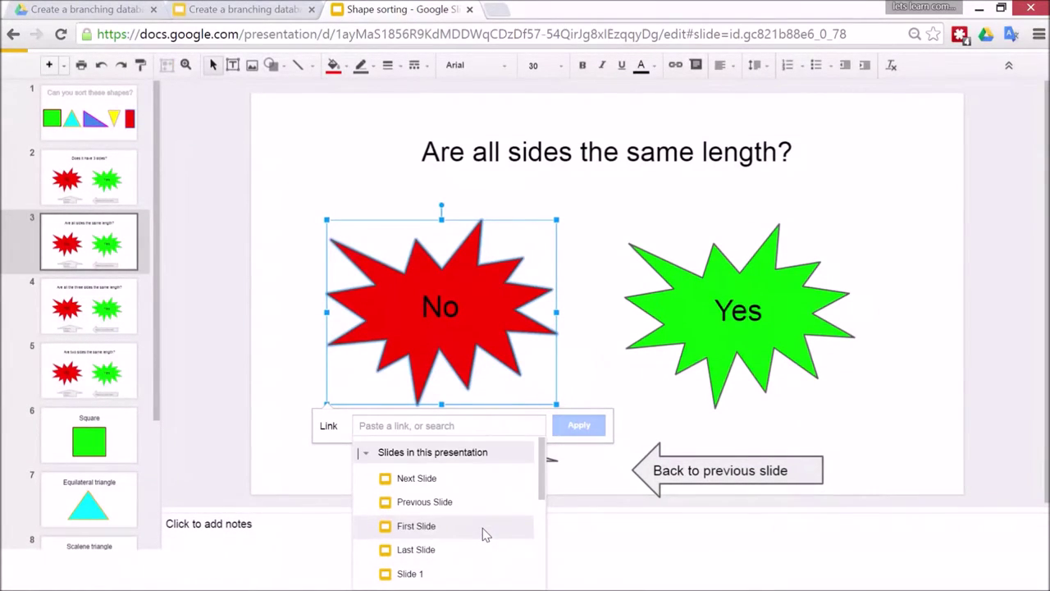
{"action": "scroll", "coordinate": [485, 535], "scroll_direction": "down", "scroll_amount": 5}
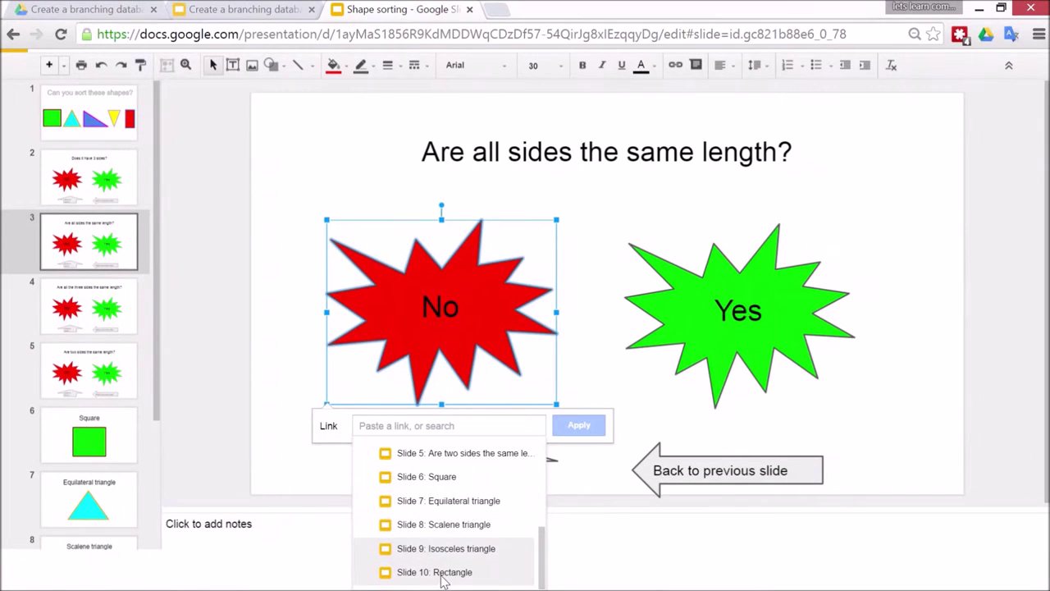
{"action": "left_click", "coordinate": [443, 573]}
{"action": "left_click", "coordinate": [576, 466]}
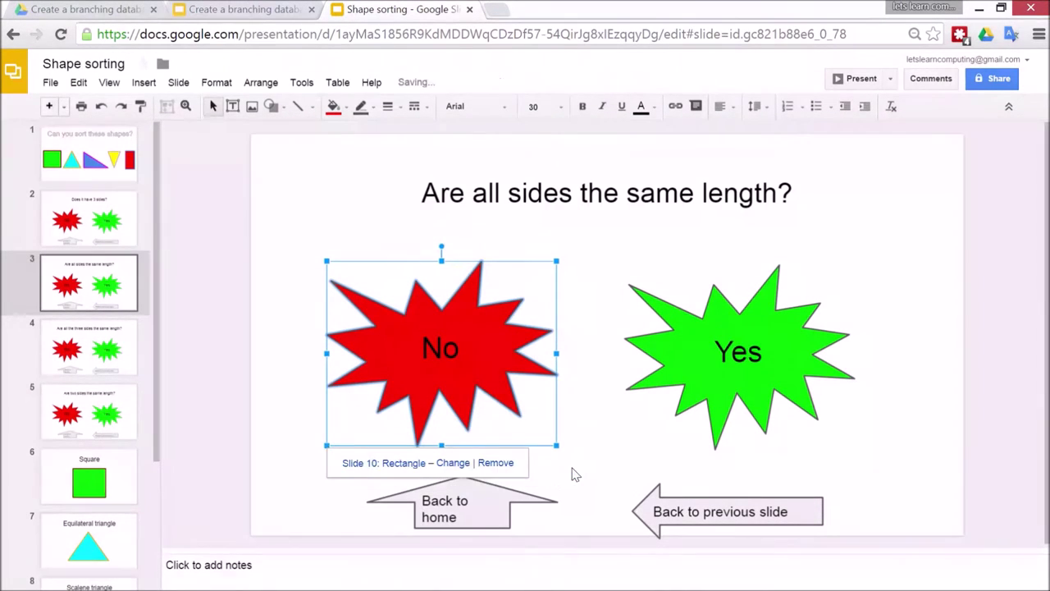
{"action": "left_click", "coordinate": [289, 382]}
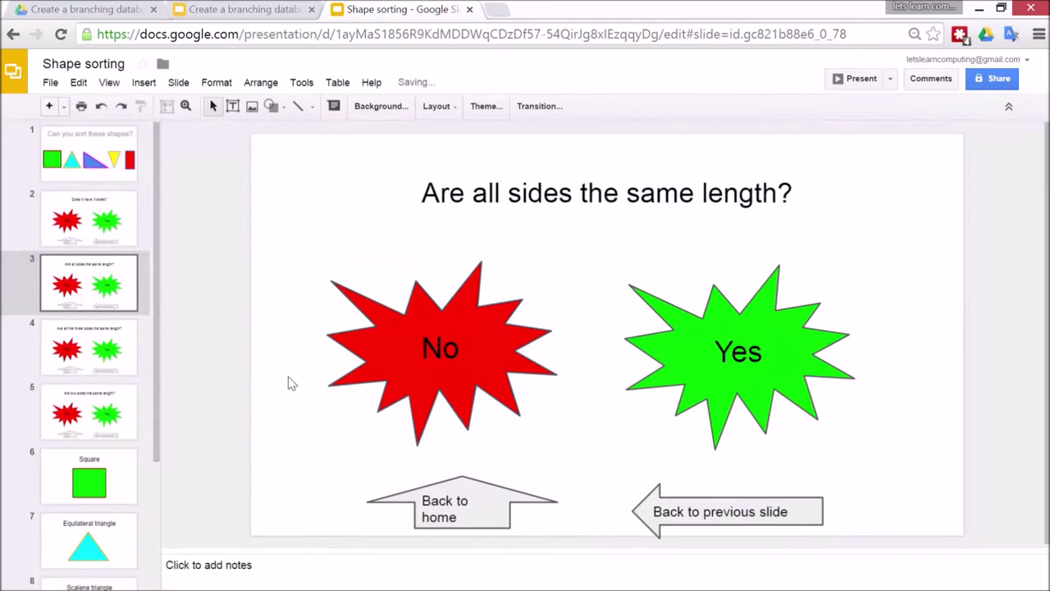
Start the slideshow from the View menu to test the starburst links.
{"action": "left_click", "coordinate": [120, 86]}
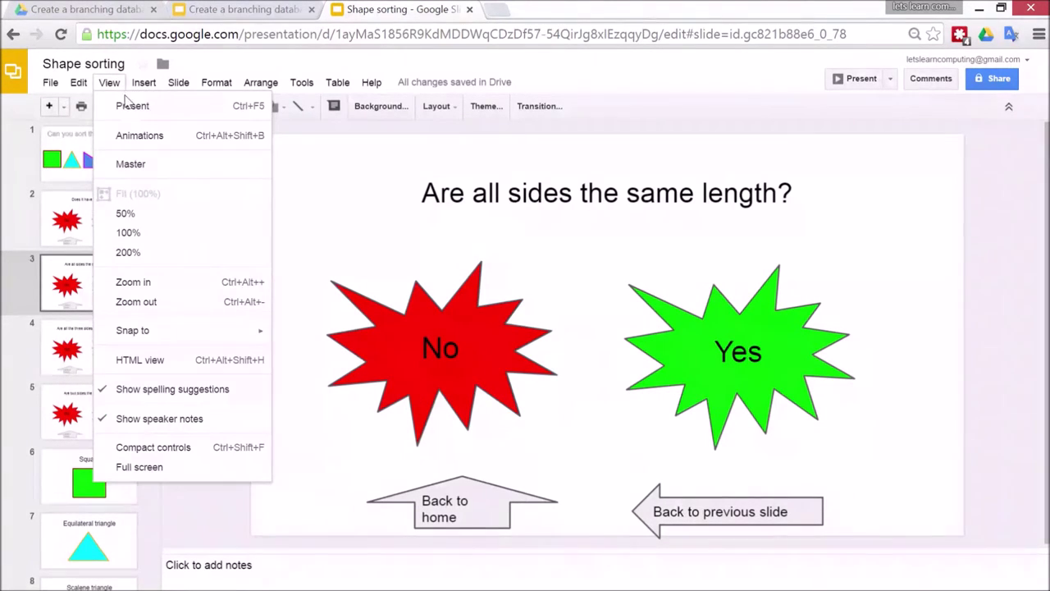
{"action": "left_click", "coordinate": [126, 109]}
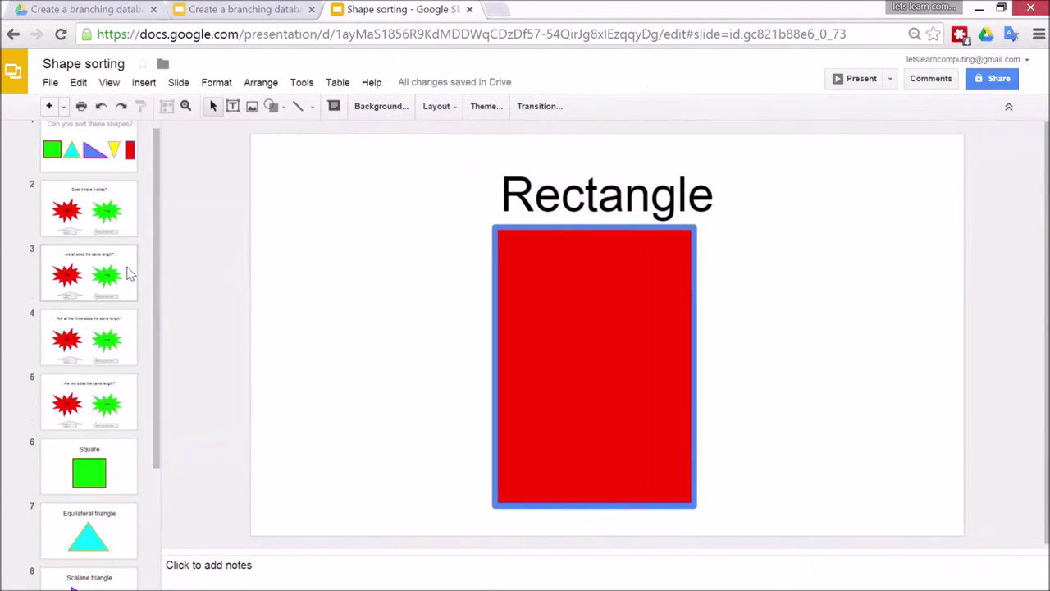
Look over slides 2 and 3, briefly check the tutorial tab, then return.
{"action": "left_click", "coordinate": [120, 226]}
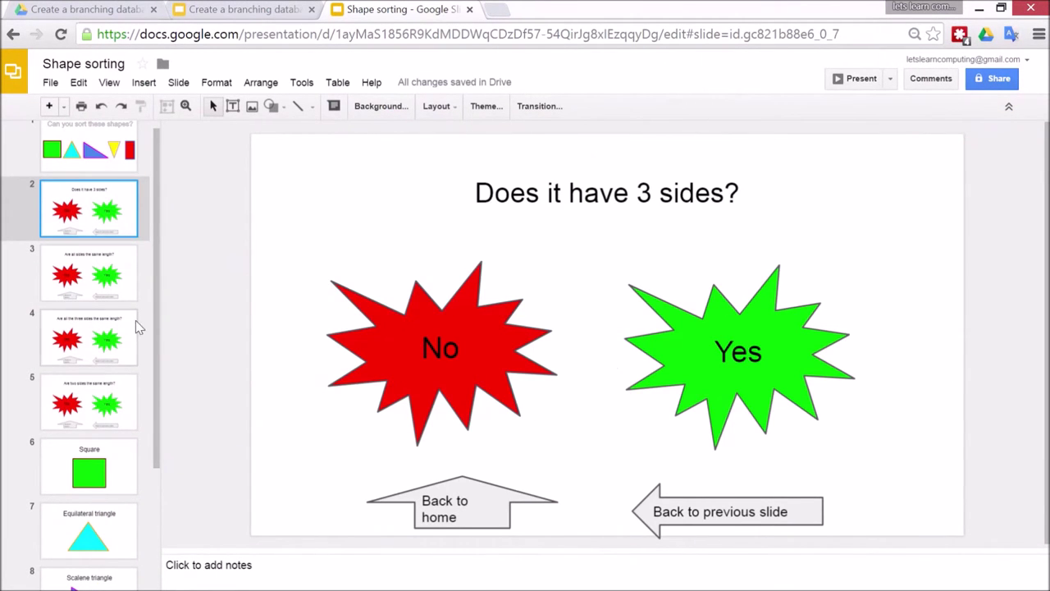
{"action": "left_click", "coordinate": [105, 279]}
{"action": "key", "text": "ctrl+shift+Tab"}
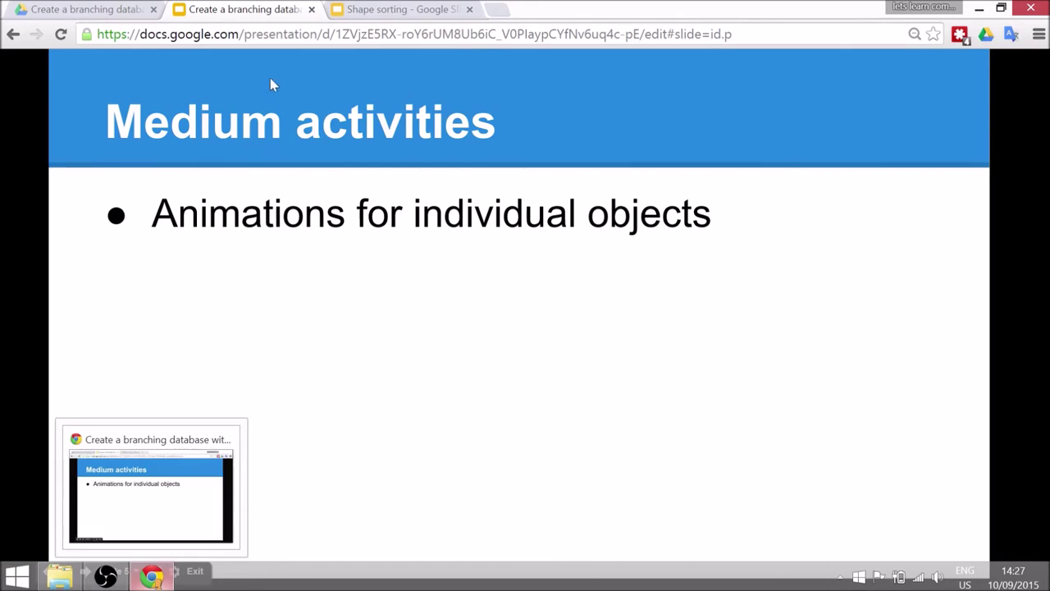
{"action": "left_click", "coordinate": [459, 8]}
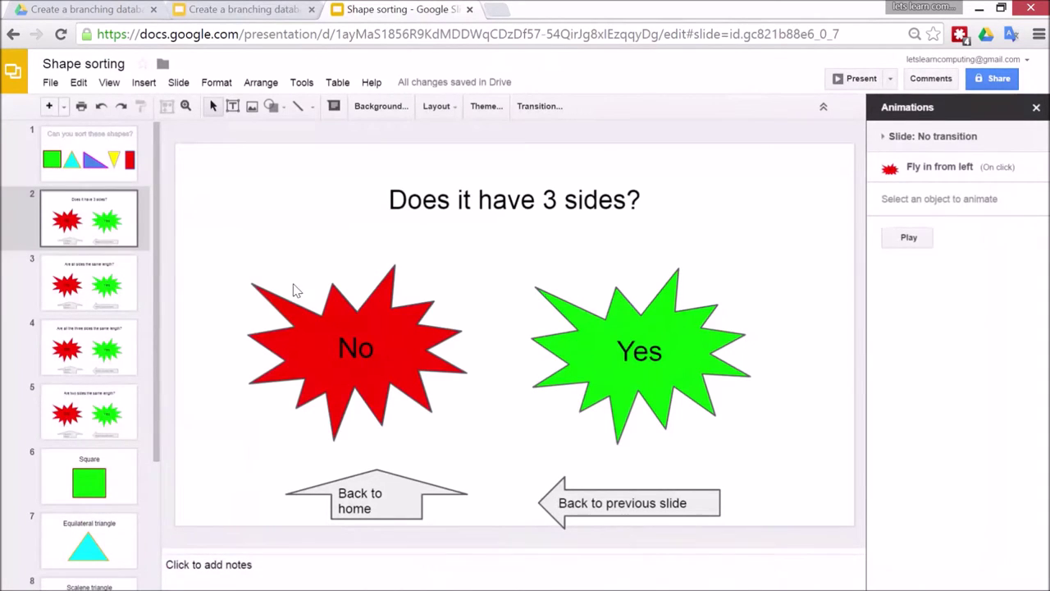
Give the red No starburst a Fly in from left animation starting With previous.
{"action": "right_click", "coordinate": [277, 338]}
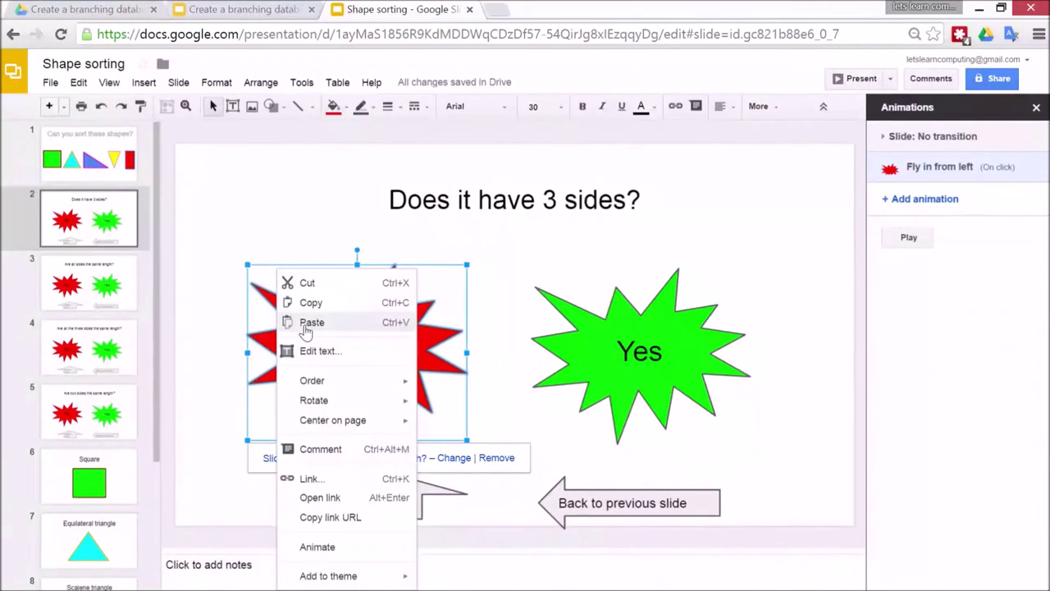
{"action": "left_click", "coordinate": [348, 555]}
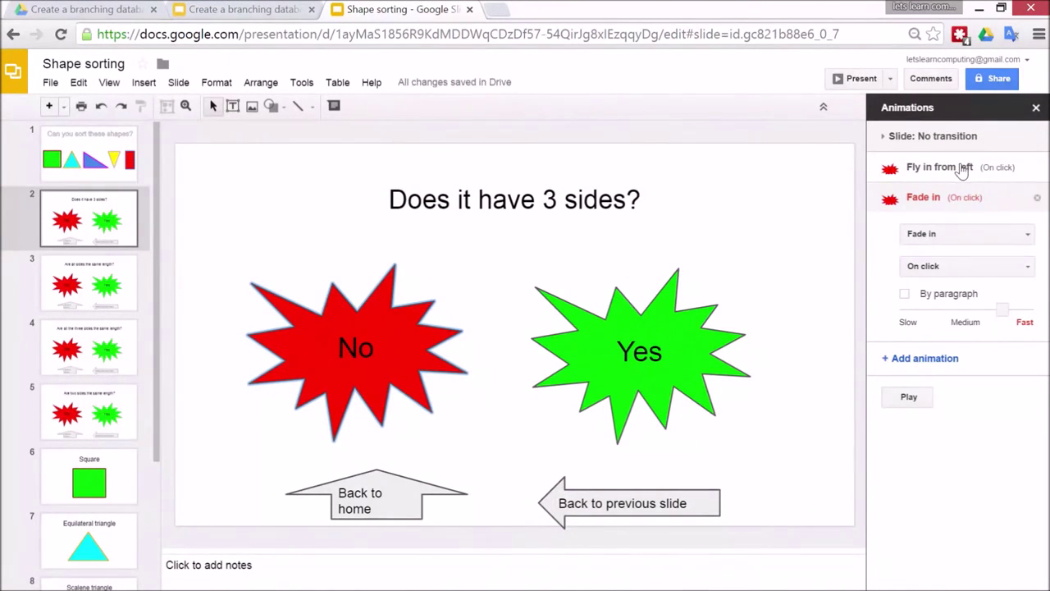
{"action": "left_click", "coordinate": [1036, 198]}
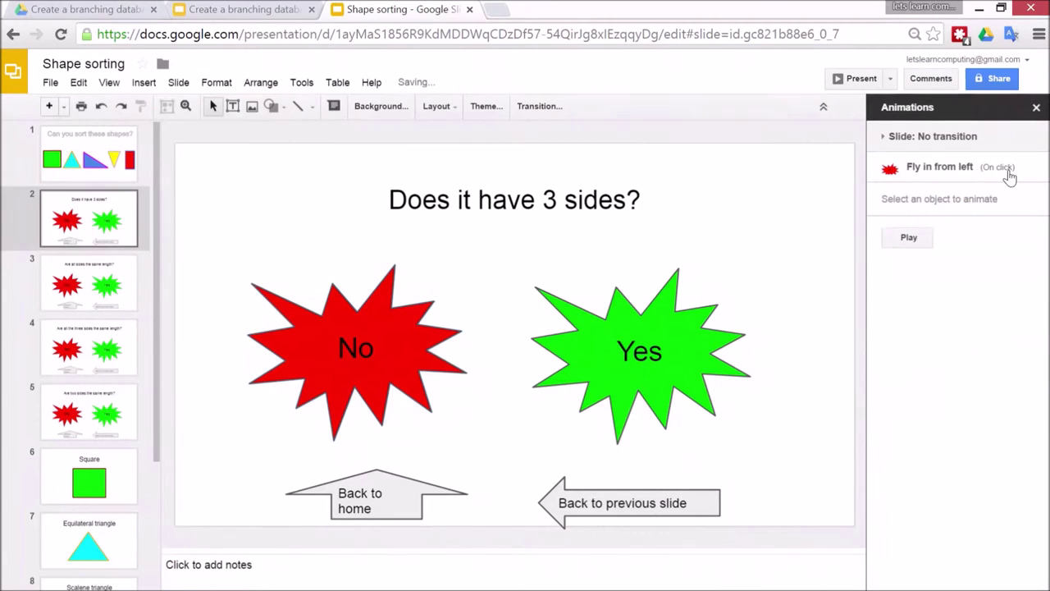
{"action": "left_click", "coordinate": [1006, 174]}
{"action": "left_click", "coordinate": [992, 205]}
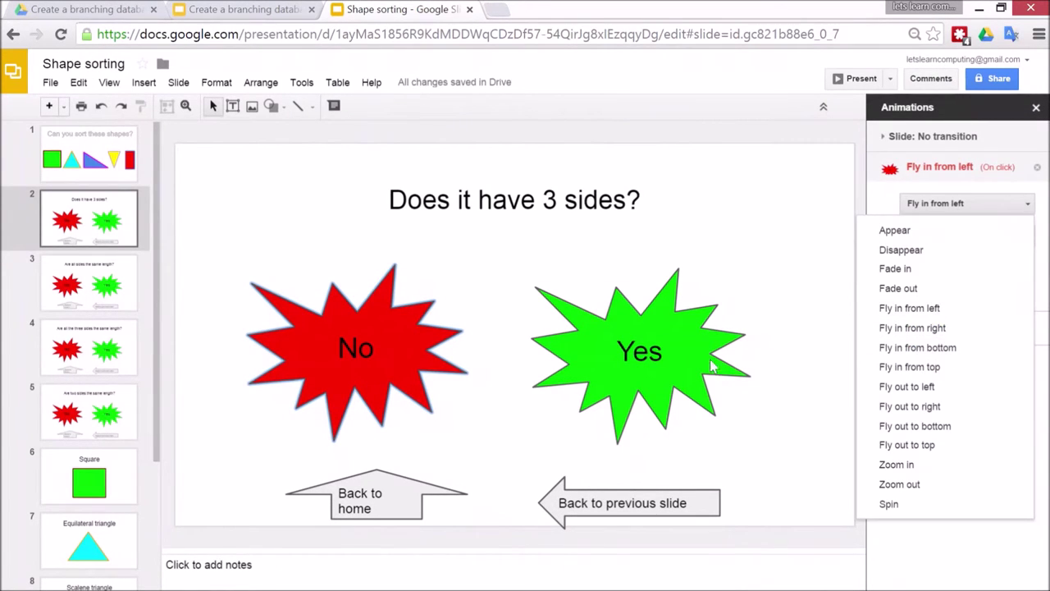
{"action": "left_click", "coordinate": [932, 308]}
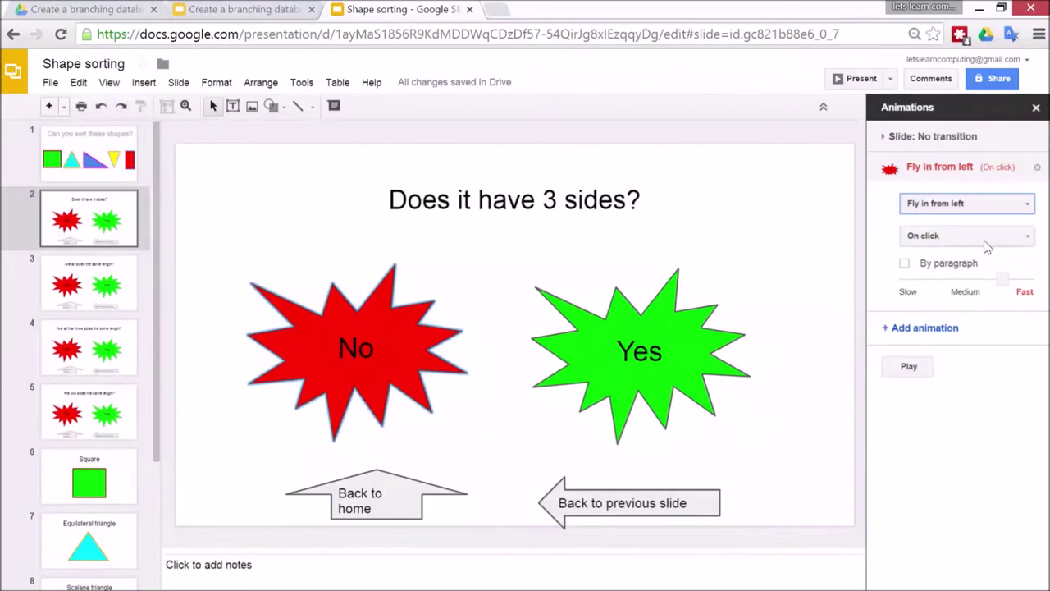
{"action": "left_click", "coordinate": [982, 236]}
{"action": "left_click", "coordinate": [902, 301]}
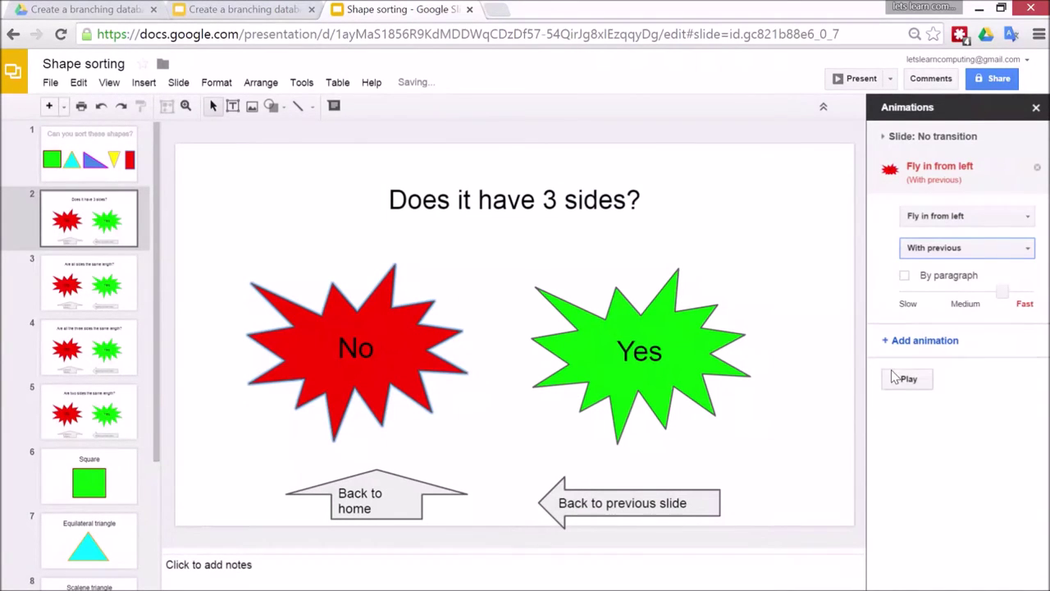
{"action": "left_click", "coordinate": [799, 337]}
Animate the green Yes starburst to Fly in from right With previous, then preview.
{"action": "right_click", "coordinate": [689, 316]}
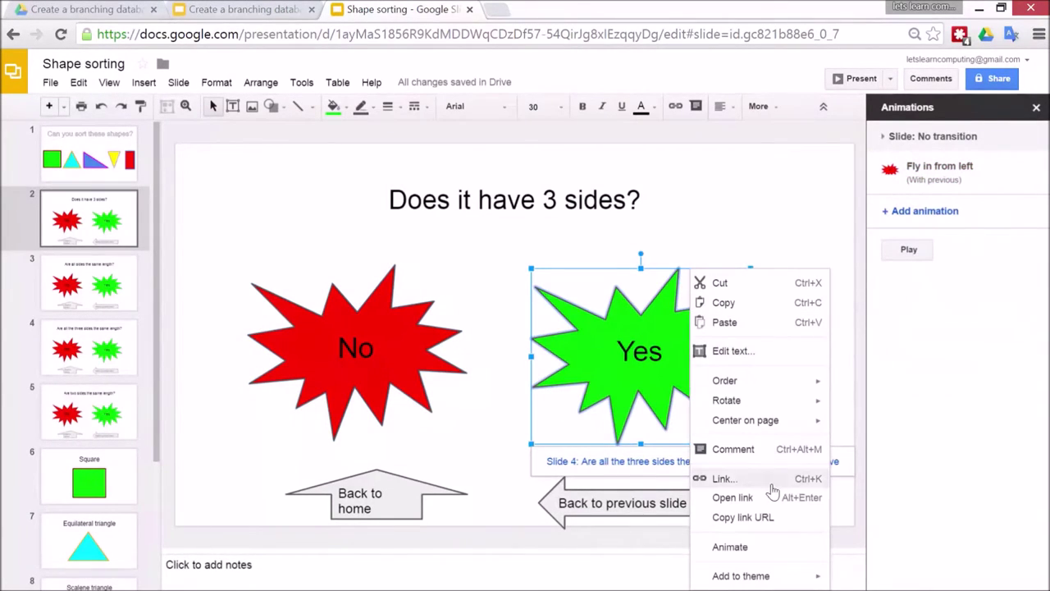
{"action": "left_click", "coordinate": [766, 546]}
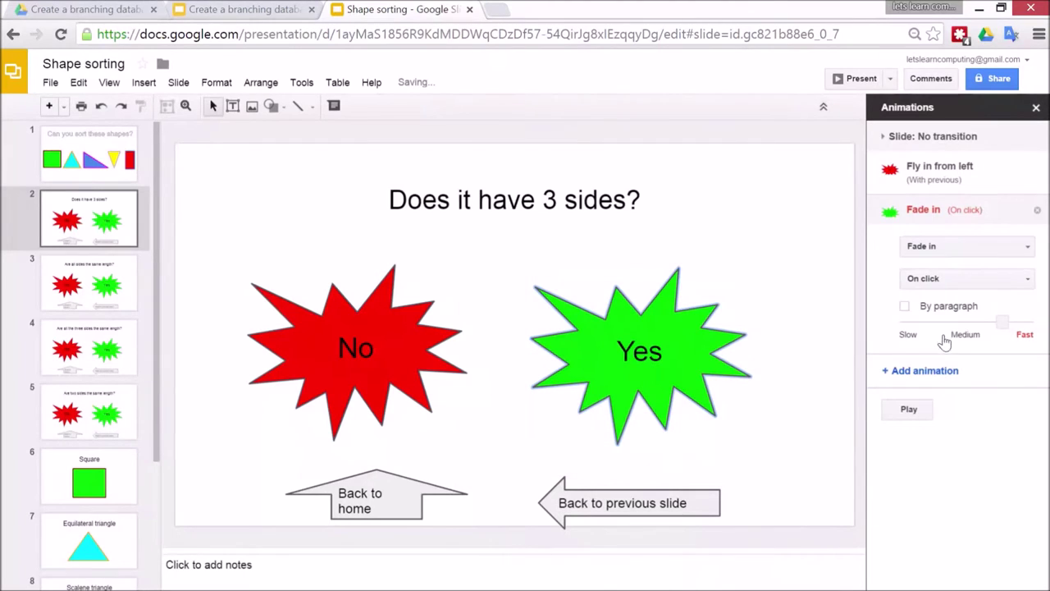
{"action": "left_click", "coordinate": [965, 246]}
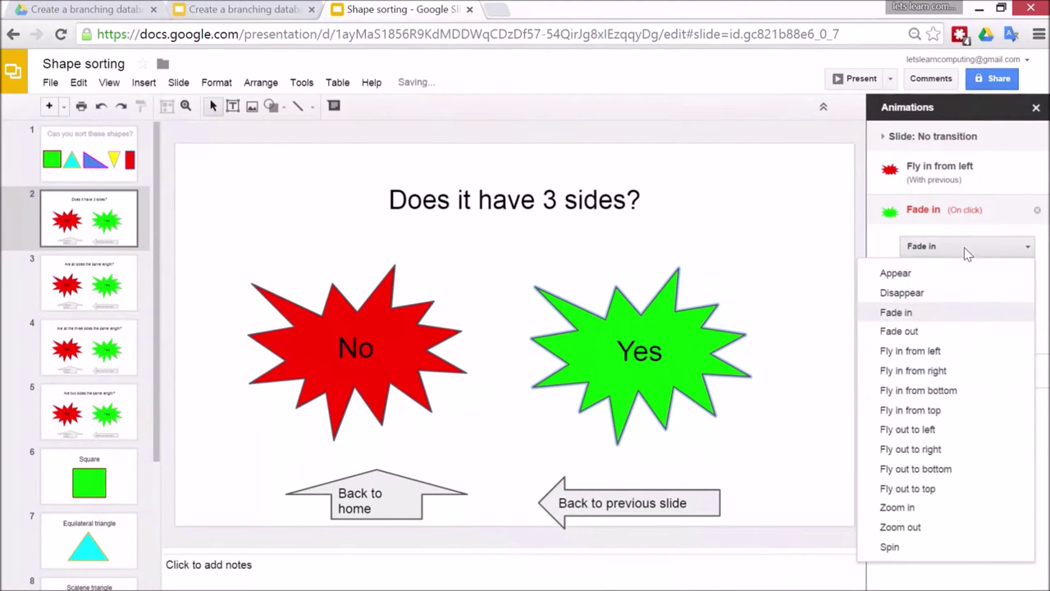
{"action": "left_click", "coordinate": [962, 379]}
{"action": "left_click", "coordinate": [989, 283]}
{"action": "left_click", "coordinate": [968, 353]}
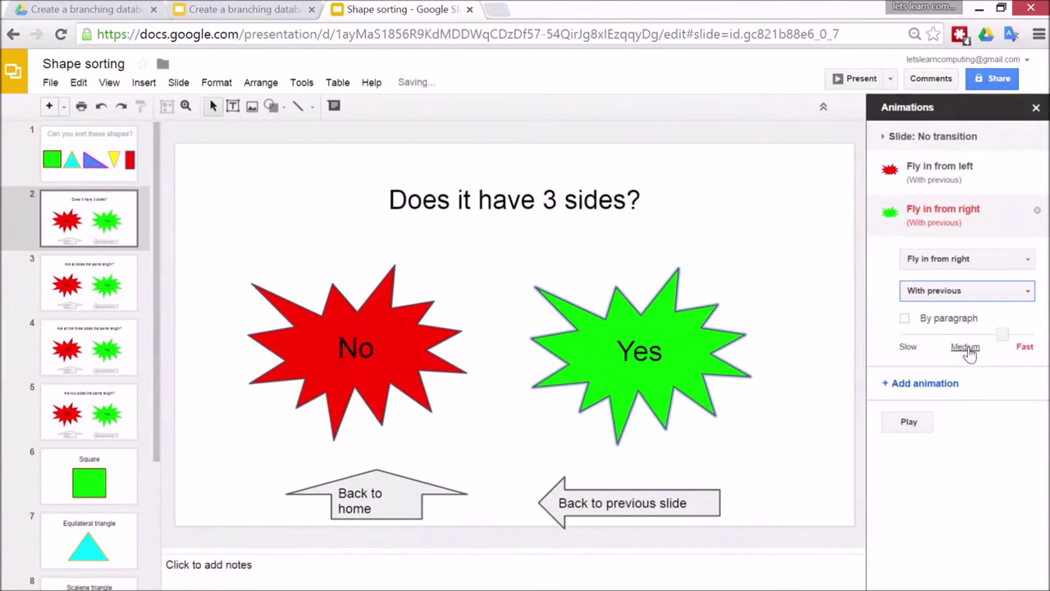
{"action": "left_click", "coordinate": [918, 426]}
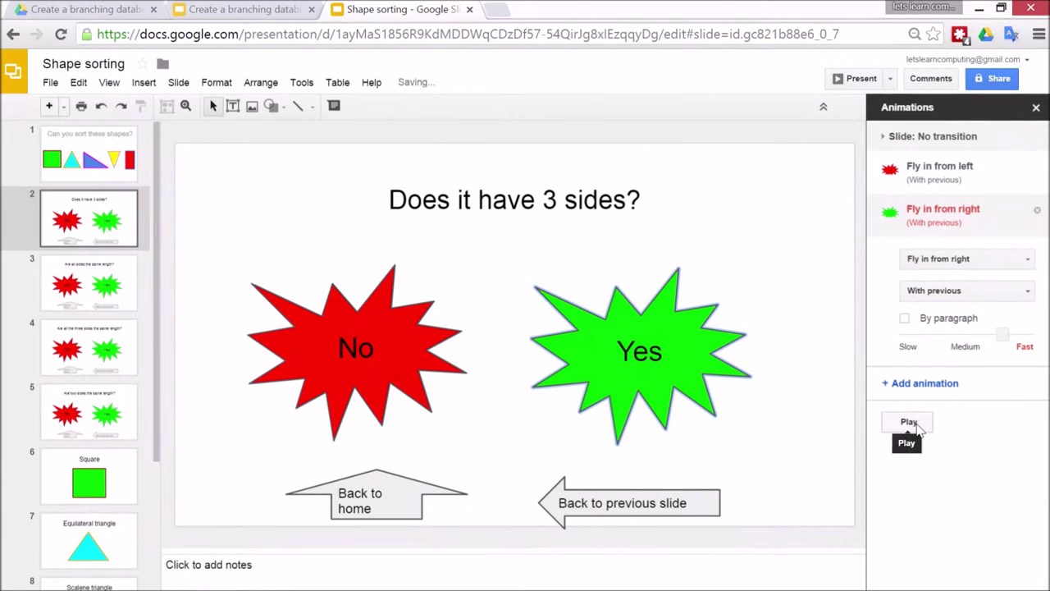
{"action": "left_click", "coordinate": [918, 427]}
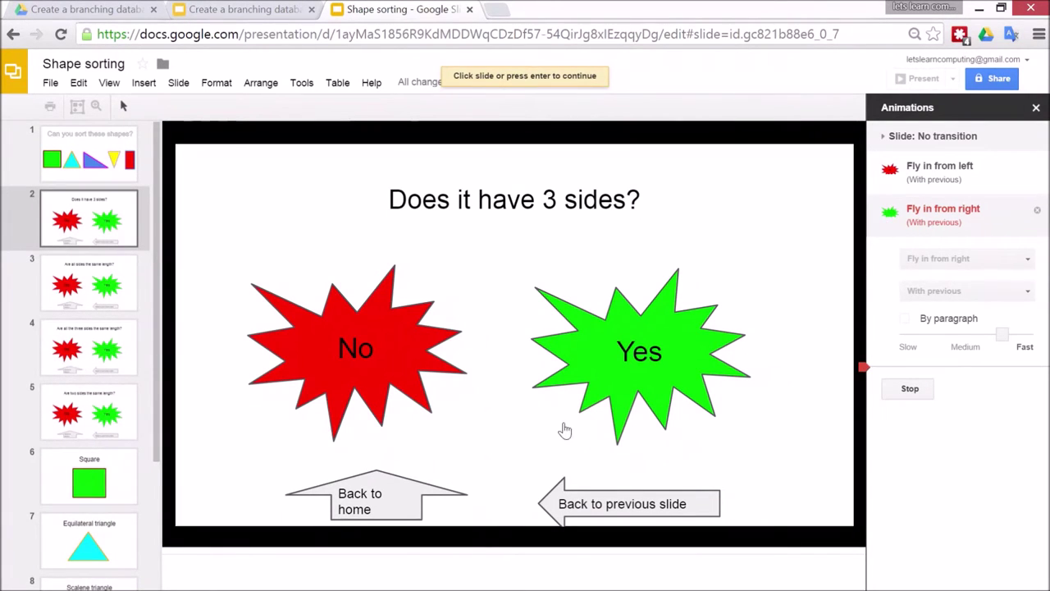
Return from the Challenge activities tab to the Shape sorting deck's Square slide.
{"action": "key", "text": "ctrl+shift+Tab"}
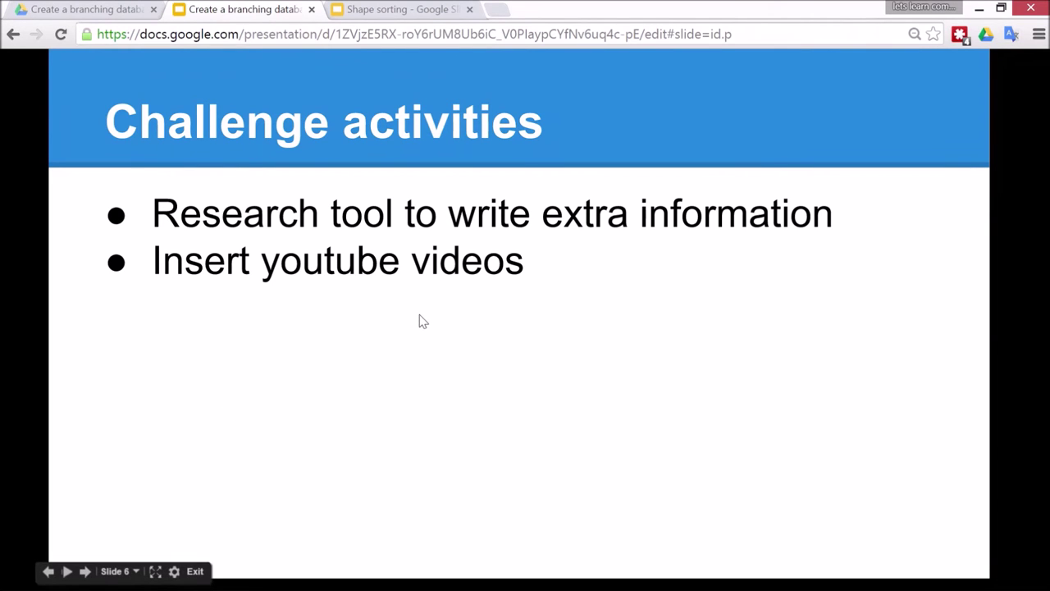
{"action": "left_click", "coordinate": [397, 16]}
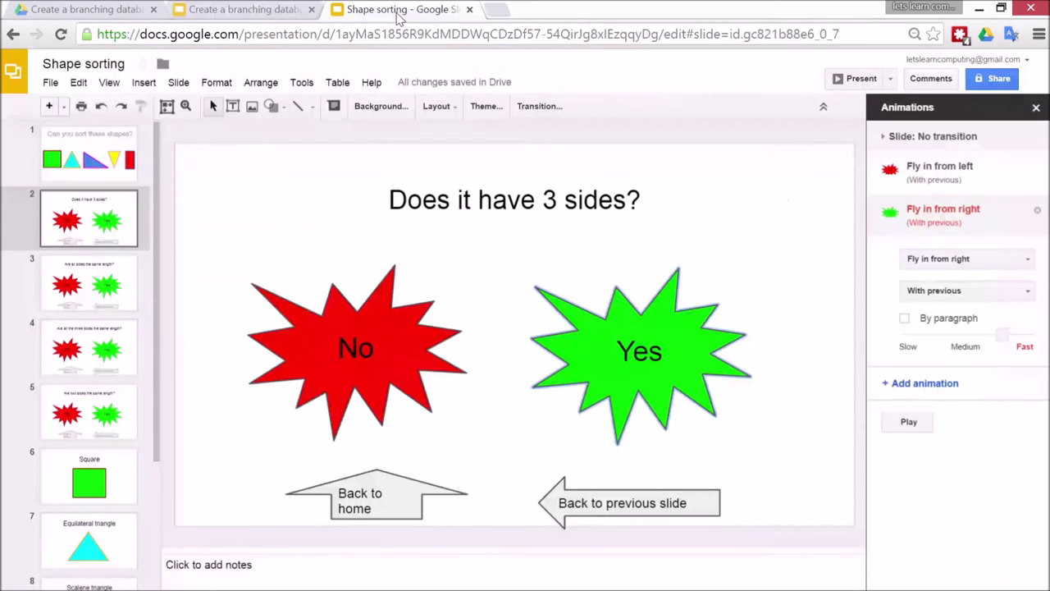
{"action": "scroll", "coordinate": [122, 471], "scroll_direction": "down", "scroll_amount": 1}
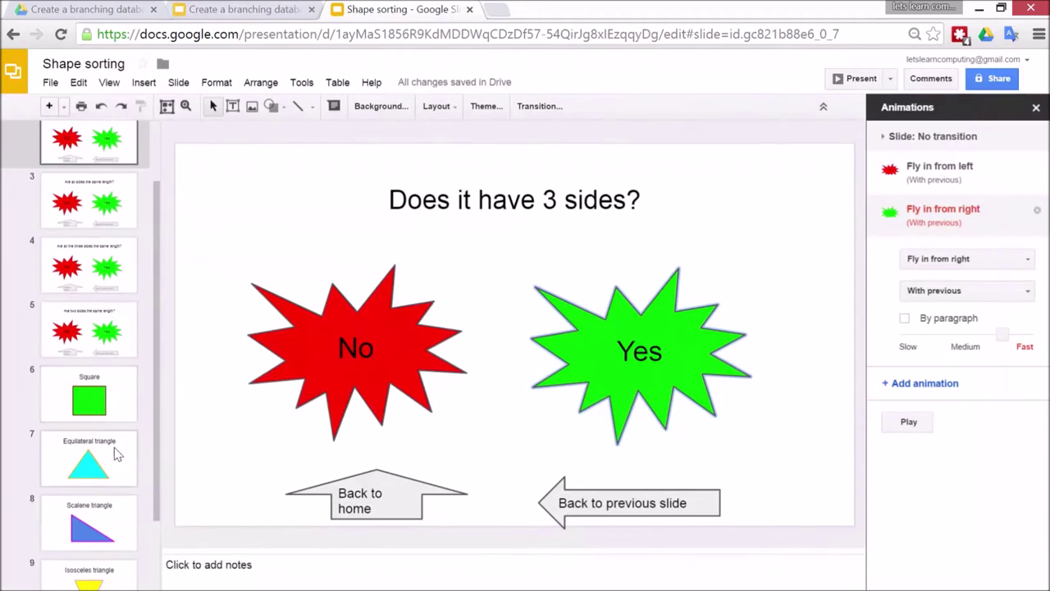
{"action": "left_click", "coordinate": [124, 398]}
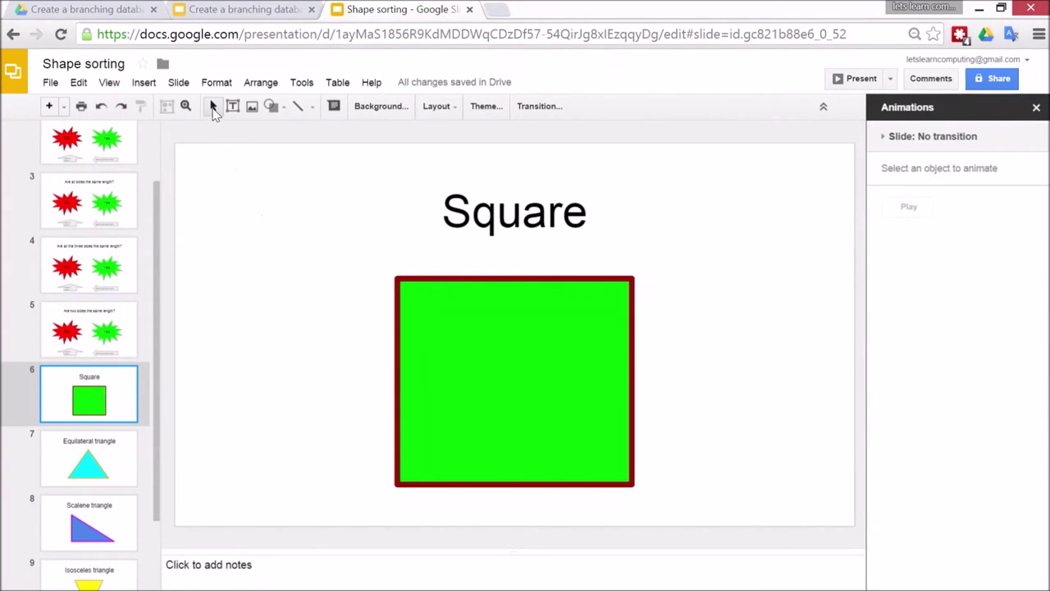
Look up 'square' in the Research tool's Dictionary search.
{"action": "left_click", "coordinate": [301, 84]}
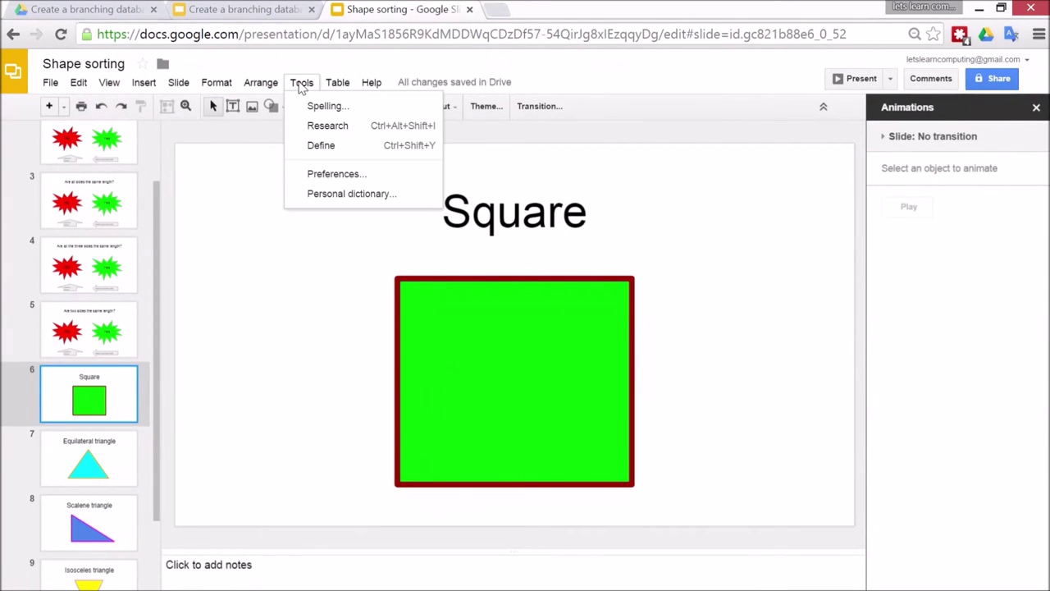
{"action": "left_click", "coordinate": [354, 132]}
{"action": "left_click", "coordinate": [916, 136]}
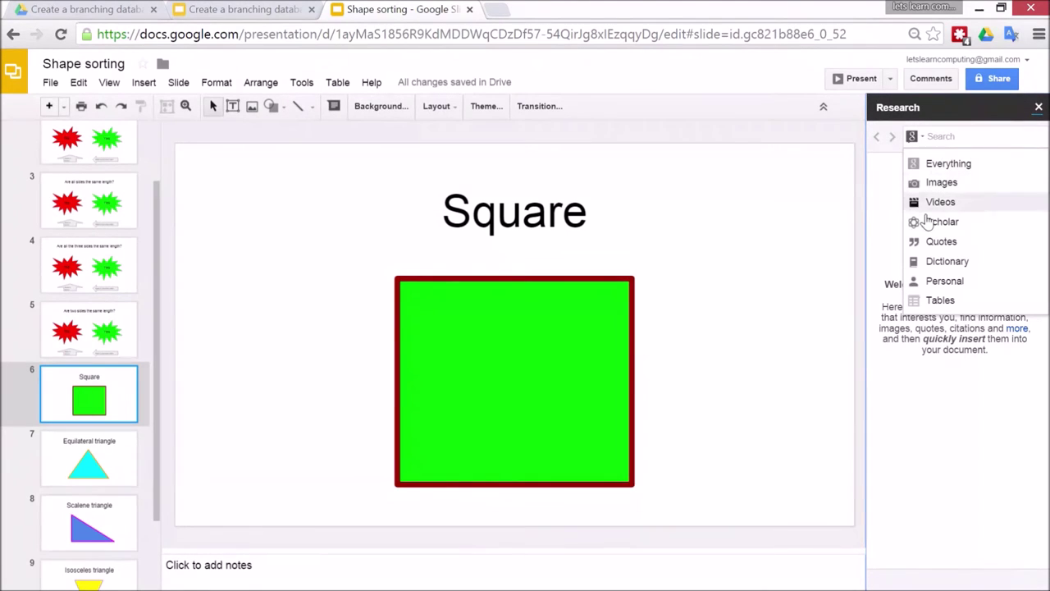
{"action": "left_click", "coordinate": [922, 141]}
{"action": "left_click", "coordinate": [922, 141]}
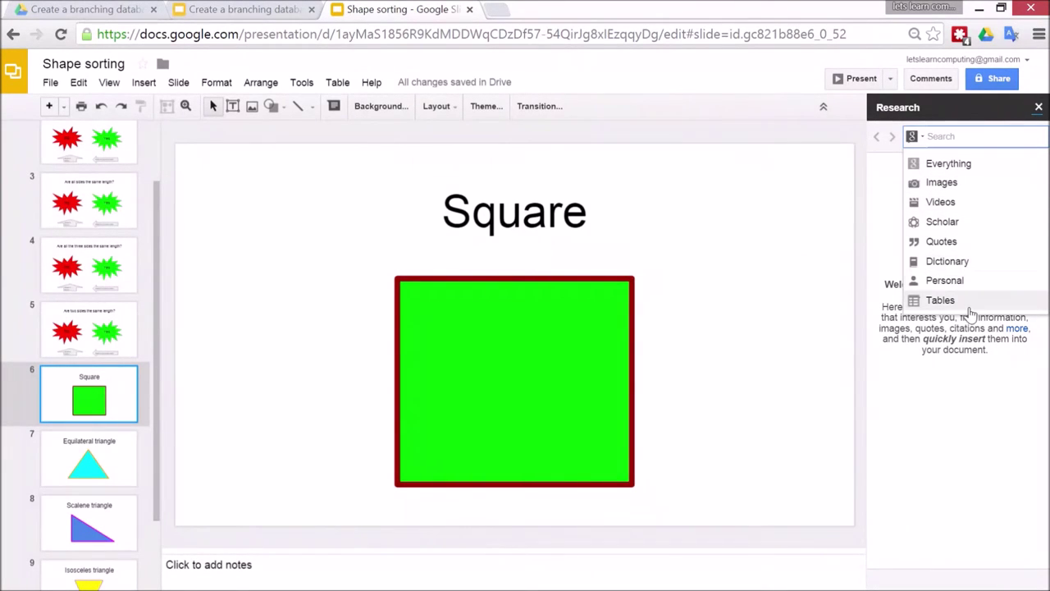
{"action": "left_click", "coordinate": [951, 264]}
{"action": "type", "text": "square"}
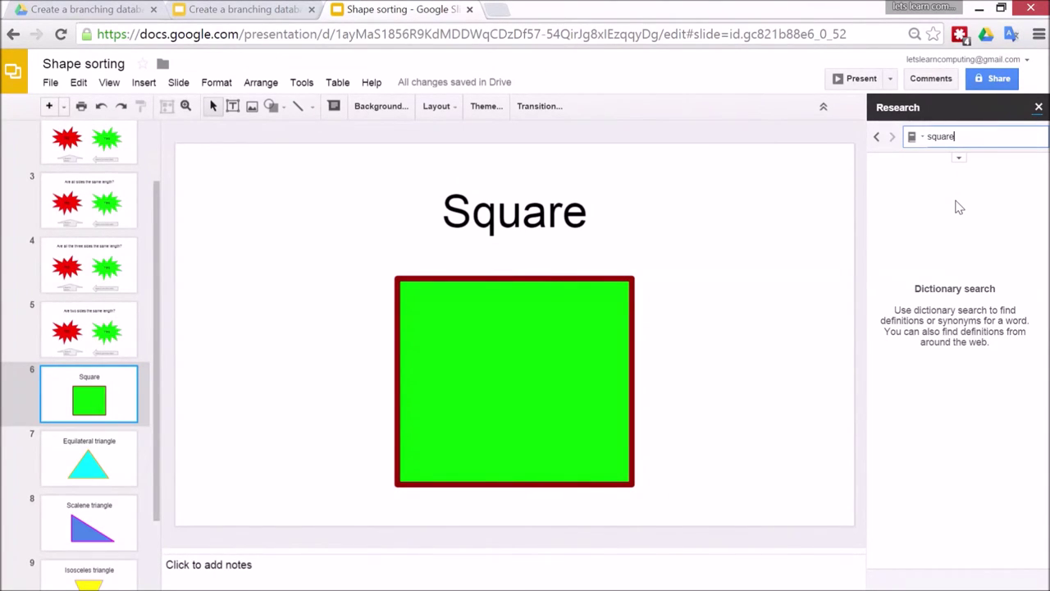
{"action": "key", "text": "Return"}
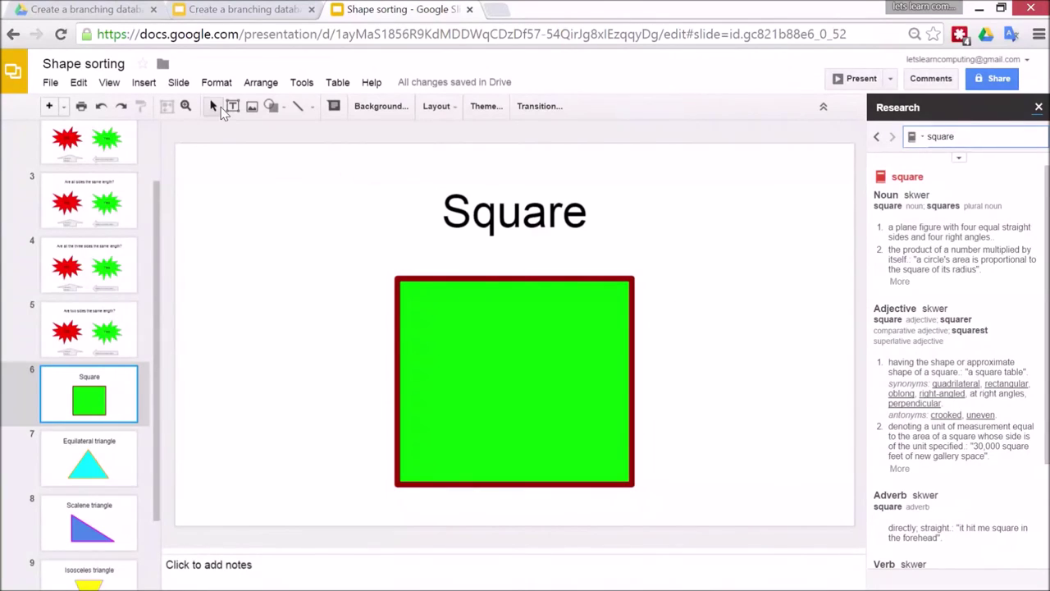
{"action": "left_click", "coordinate": [233, 111]}
Open the Equilateral triangle slide and select 'square' in the Research search box.
{"action": "left_click", "coordinate": [120, 452]}
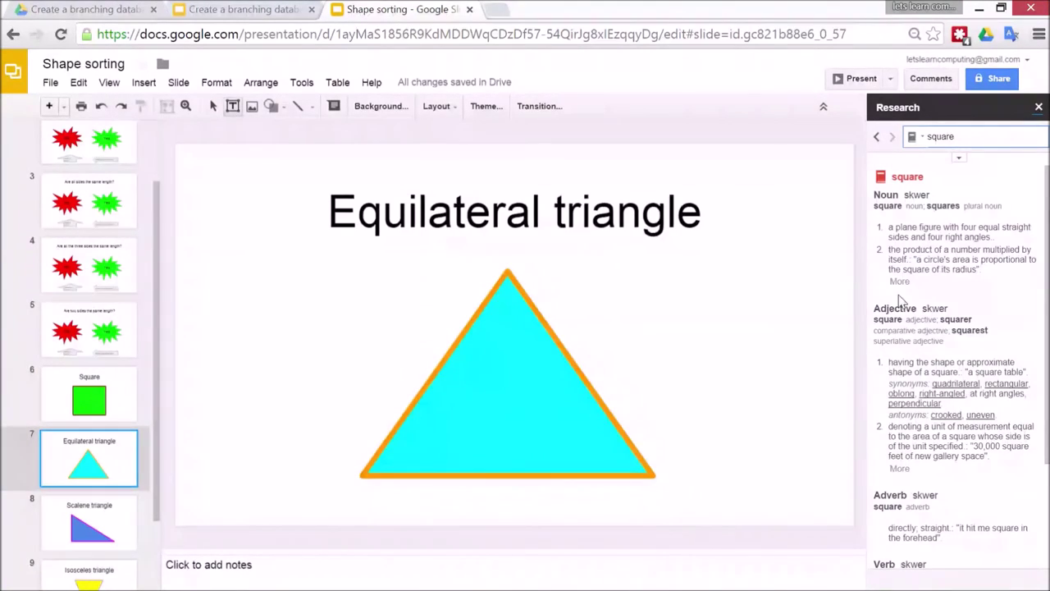
{"action": "left_click", "coordinate": [914, 137]}
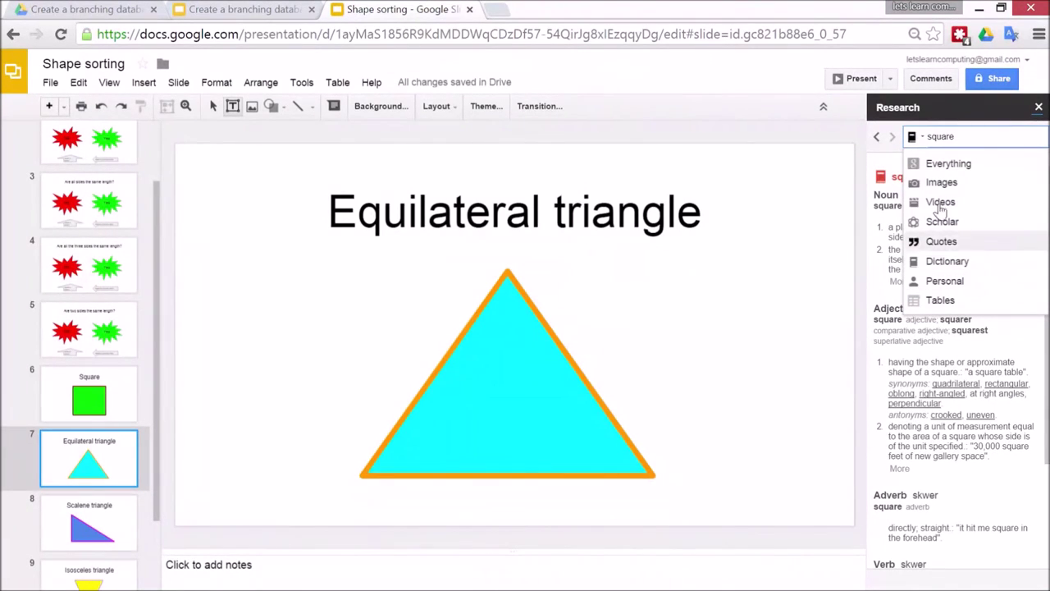
{"action": "double_click", "coordinate": [943, 136]}
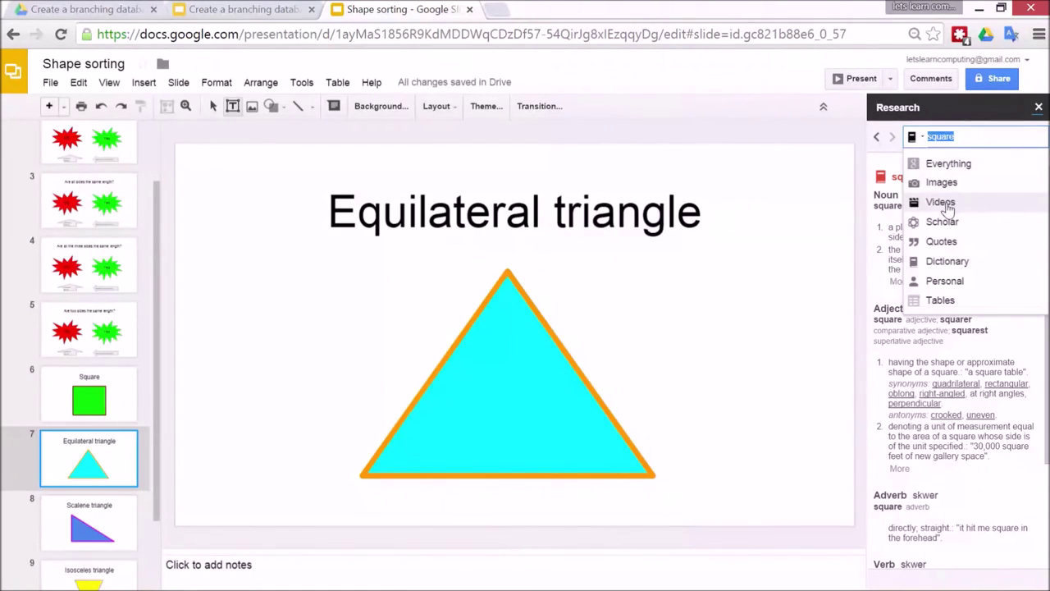
{"action": "left_click", "coordinate": [793, 233]}
Insert the Math Antics - Triangles YouTube video found by searching 'triangles'.
{"action": "left_click", "coordinate": [139, 85]}
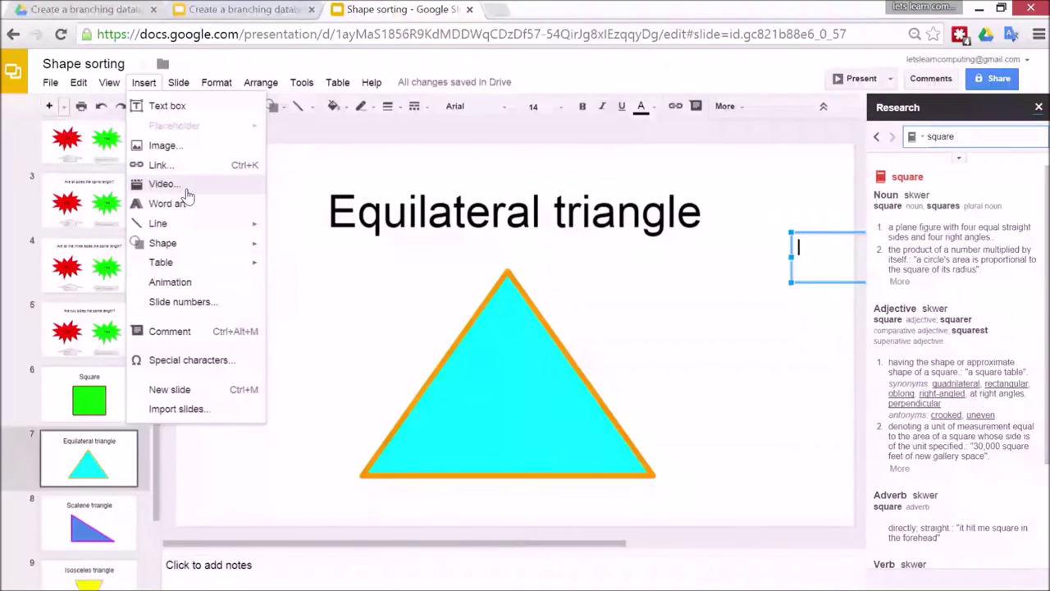
{"action": "left_click", "coordinate": [164, 184]}
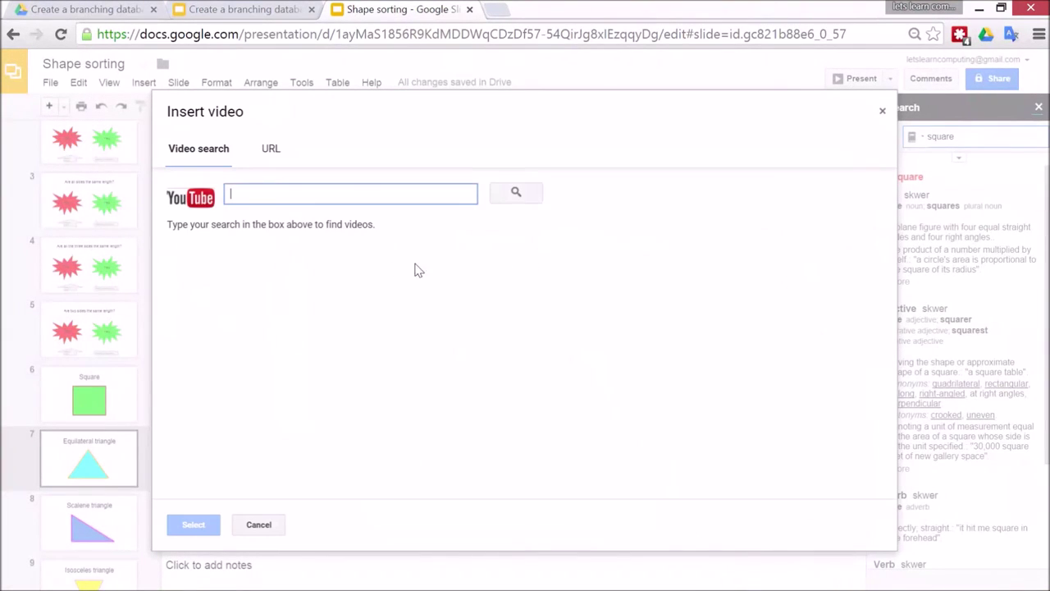
{"action": "type", "text": "triangles"}
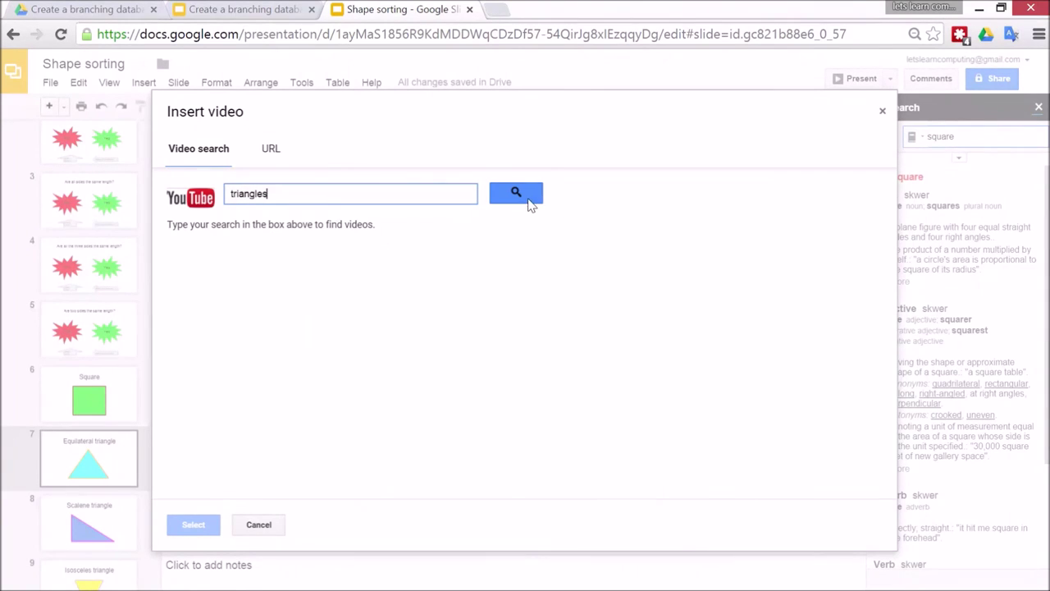
{"action": "left_click", "coordinate": [529, 205]}
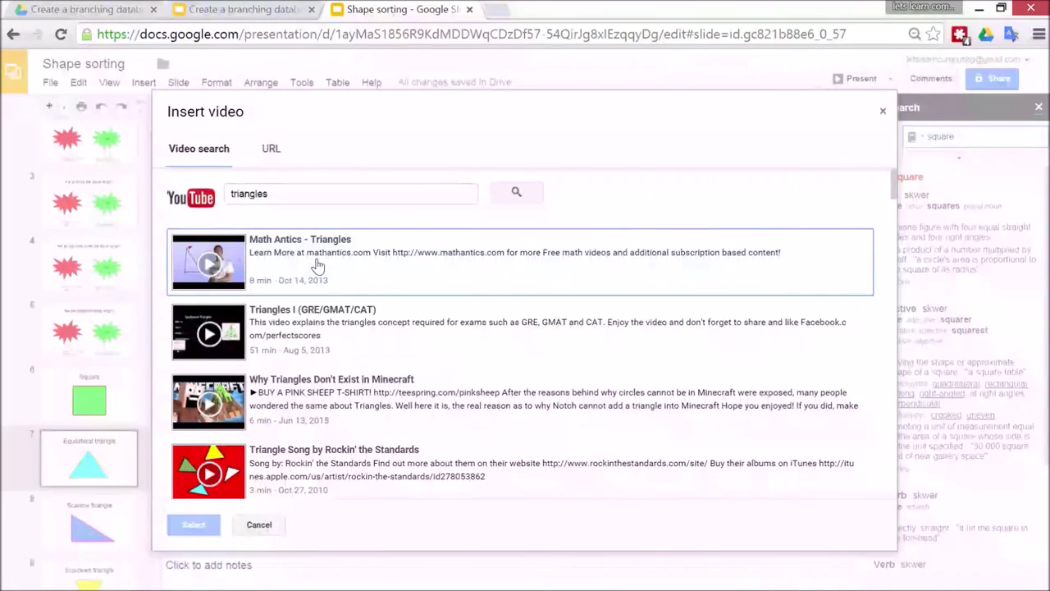
{"action": "left_click", "coordinate": [192, 525]}
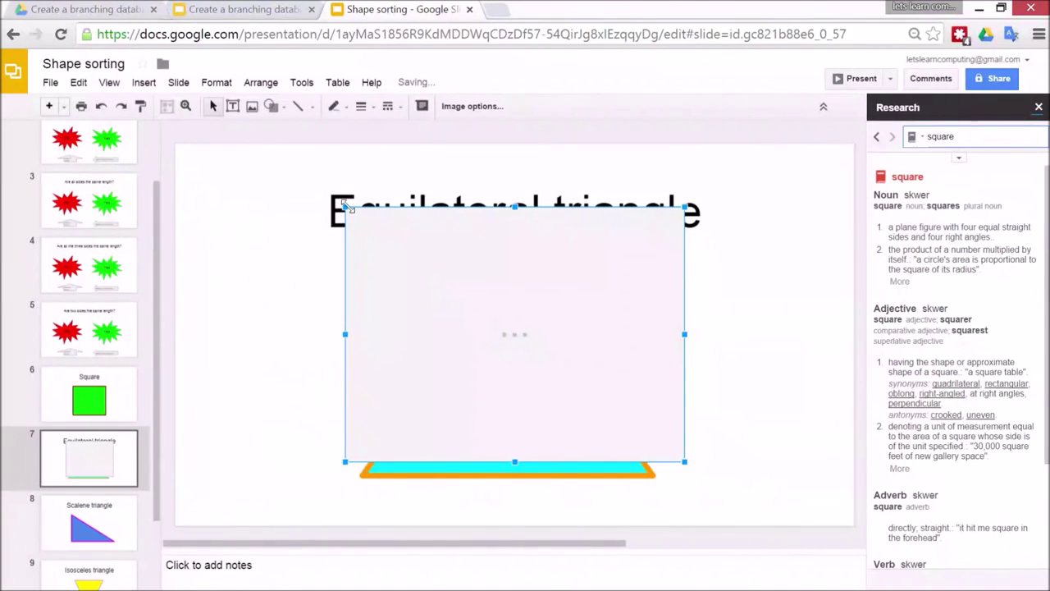
Shrink the video and place it left, with the triangle moved to the right.
{"action": "left_click_drag", "start_coordinate": [345, 205], "coordinate": [430, 270]}
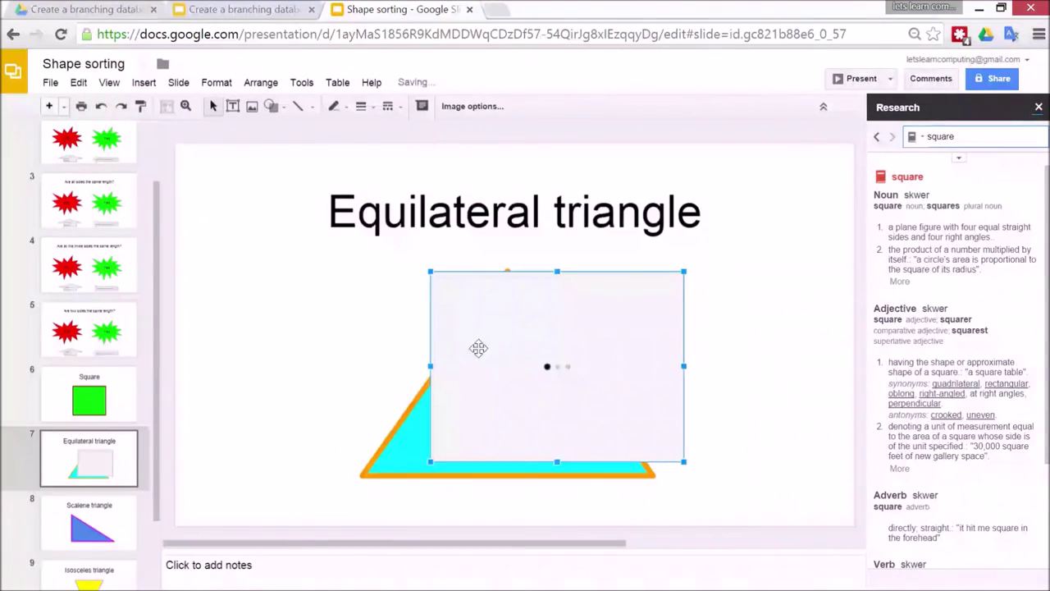
{"action": "left_click_drag", "start_coordinate": [479, 347], "coordinate": [314, 348]}
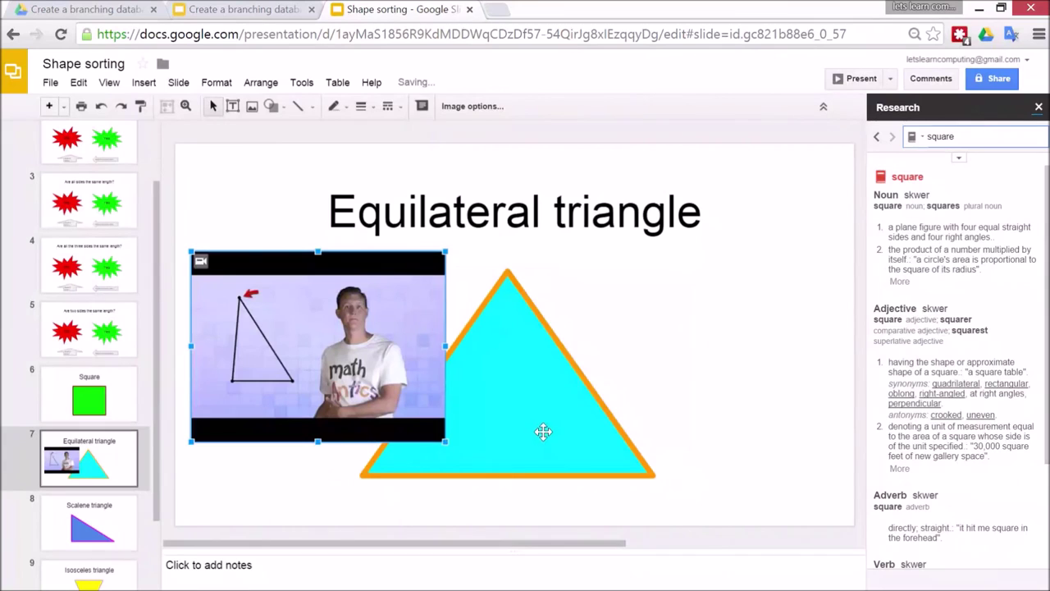
{"action": "left_click_drag", "start_coordinate": [535, 408], "coordinate": [696, 403]}
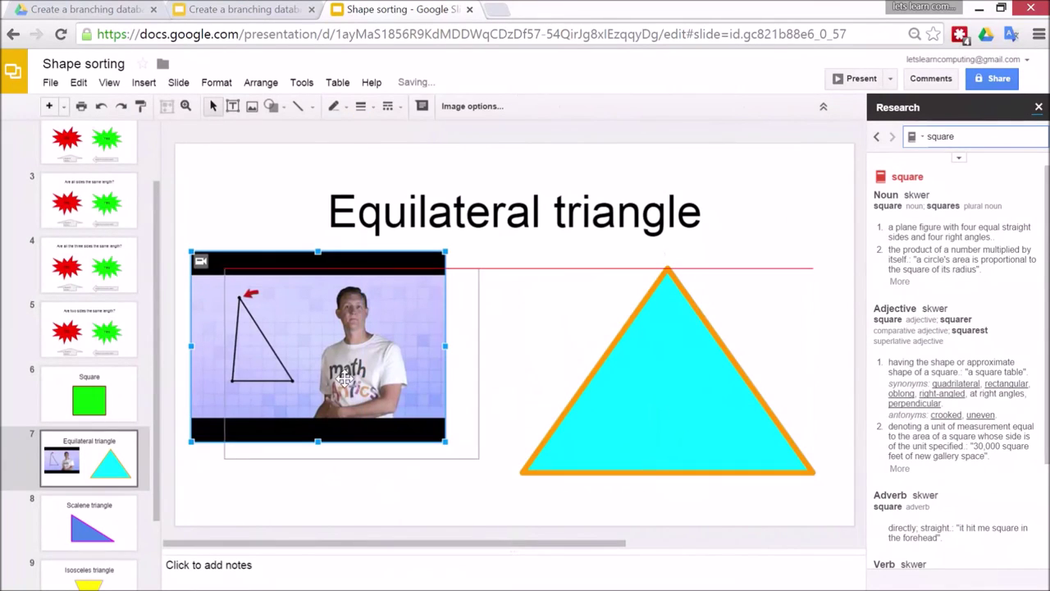
{"action": "left_click_drag", "start_coordinate": [346, 376], "coordinate": [346, 376]}
{"action": "left_click", "coordinate": [243, 238]}
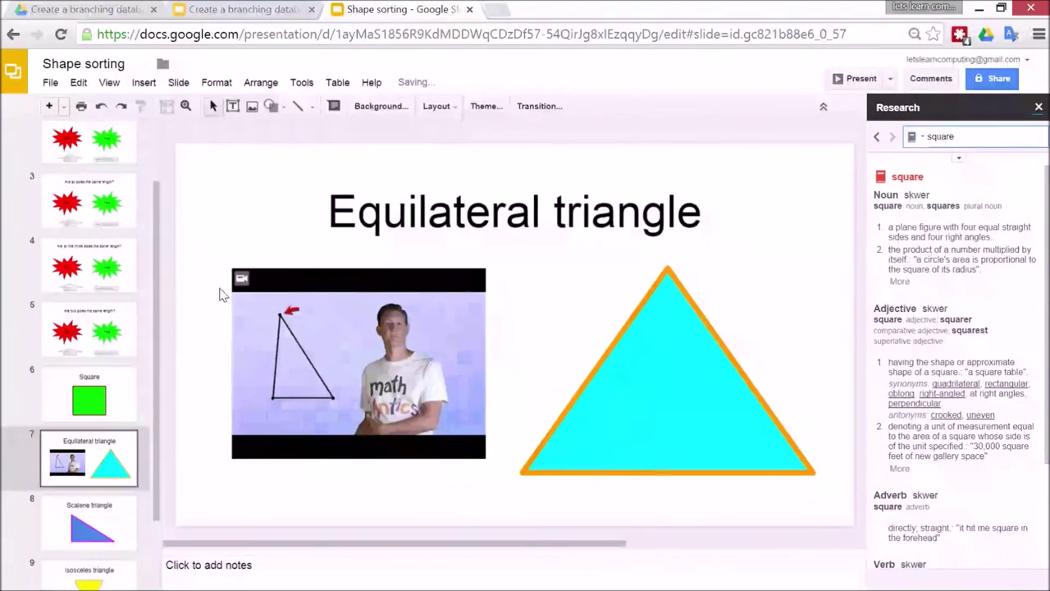